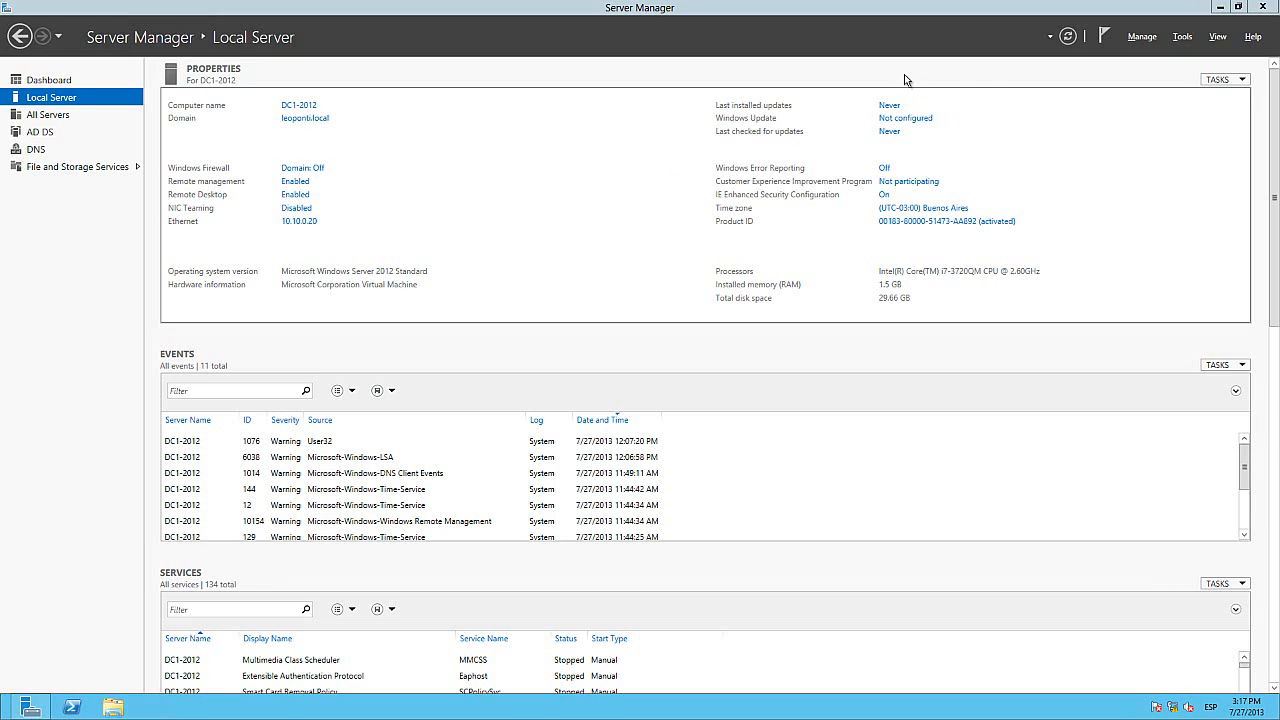
Open DNS Manager from the local server's management tools, minimize Server Manager and maximize the DNS Manager window.
click(1240, 81)
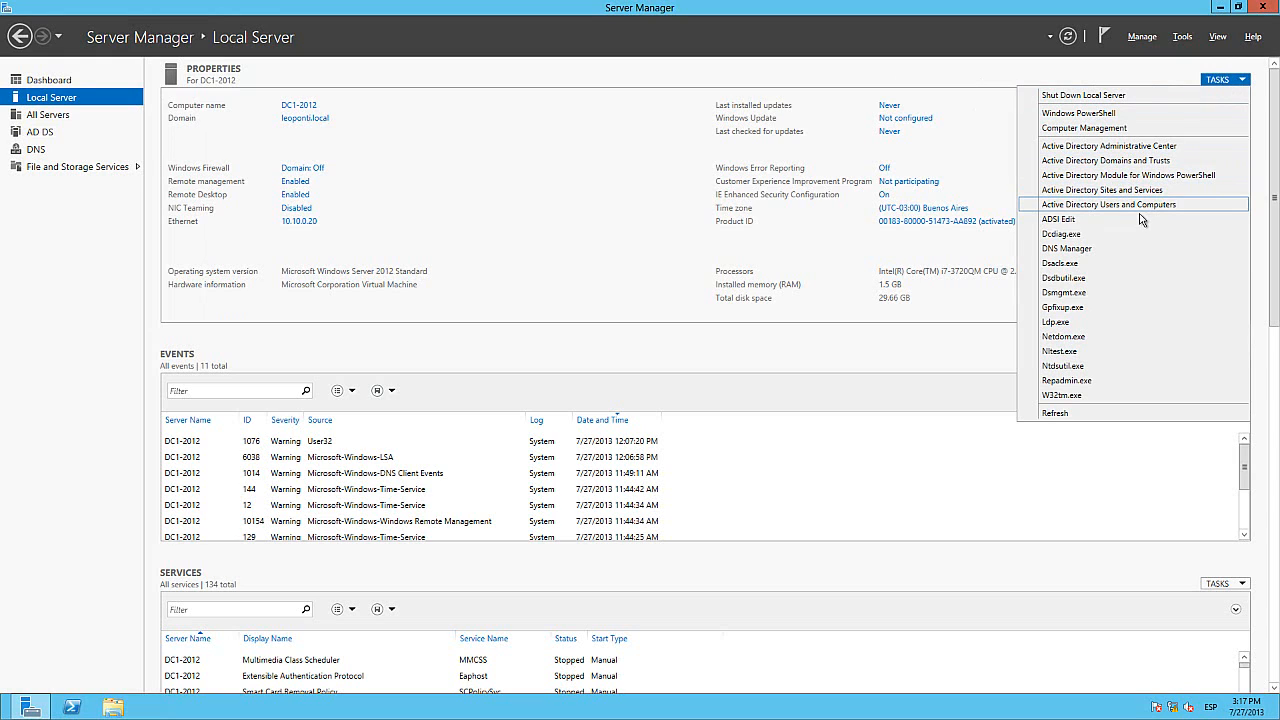
click(1080, 250)
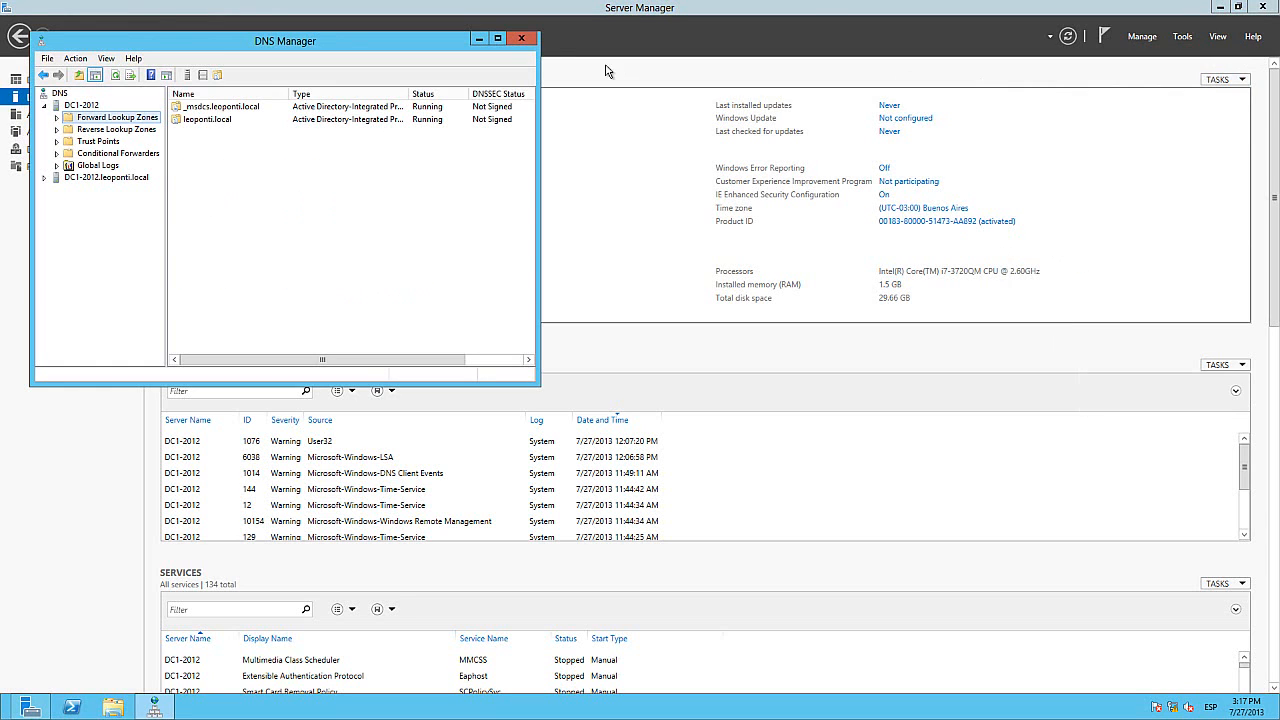
click(1216, 8)
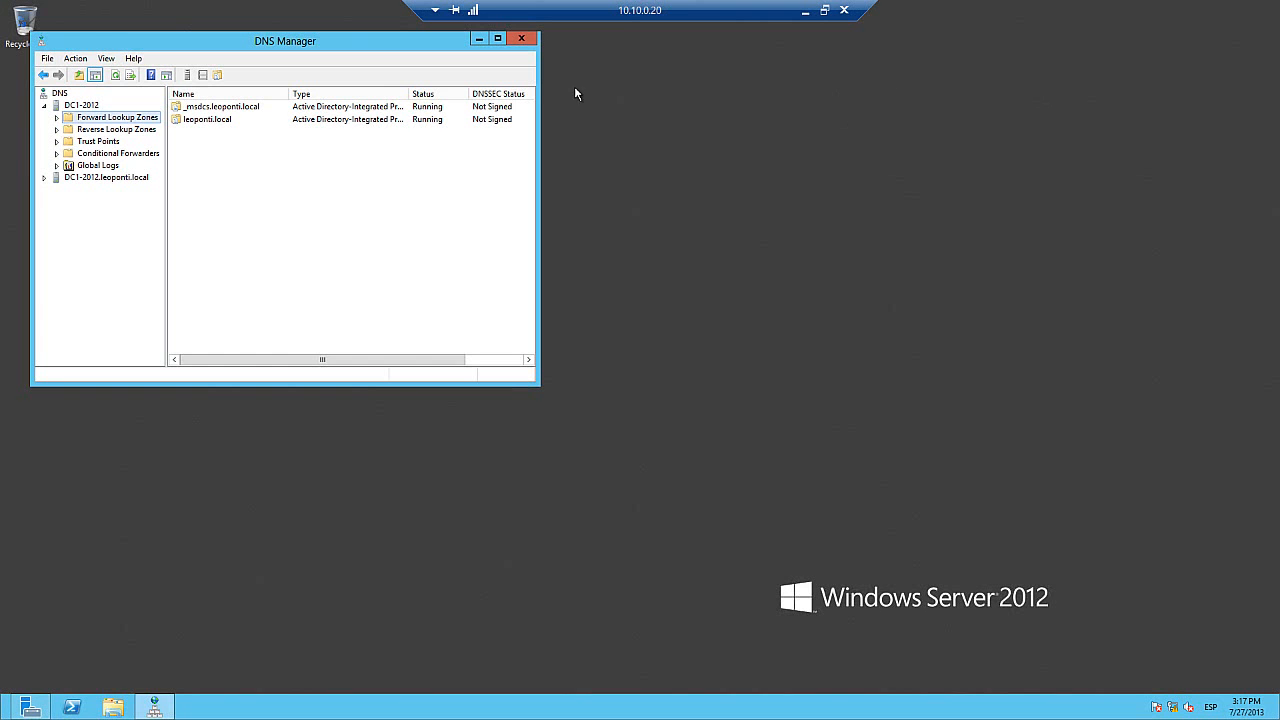
click(498, 40)
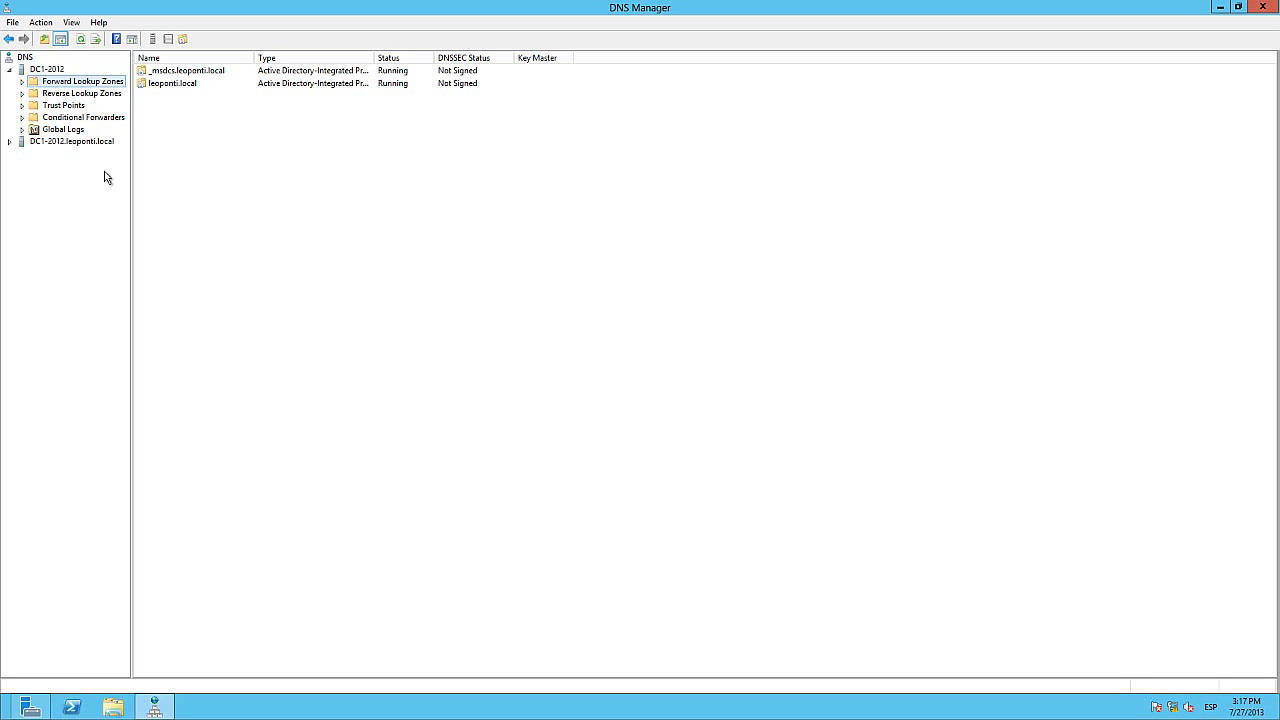
Check the forward and reverse lookup zones of DC1-2012, and open the leoponti.local zone to list its records.
click(22, 81)
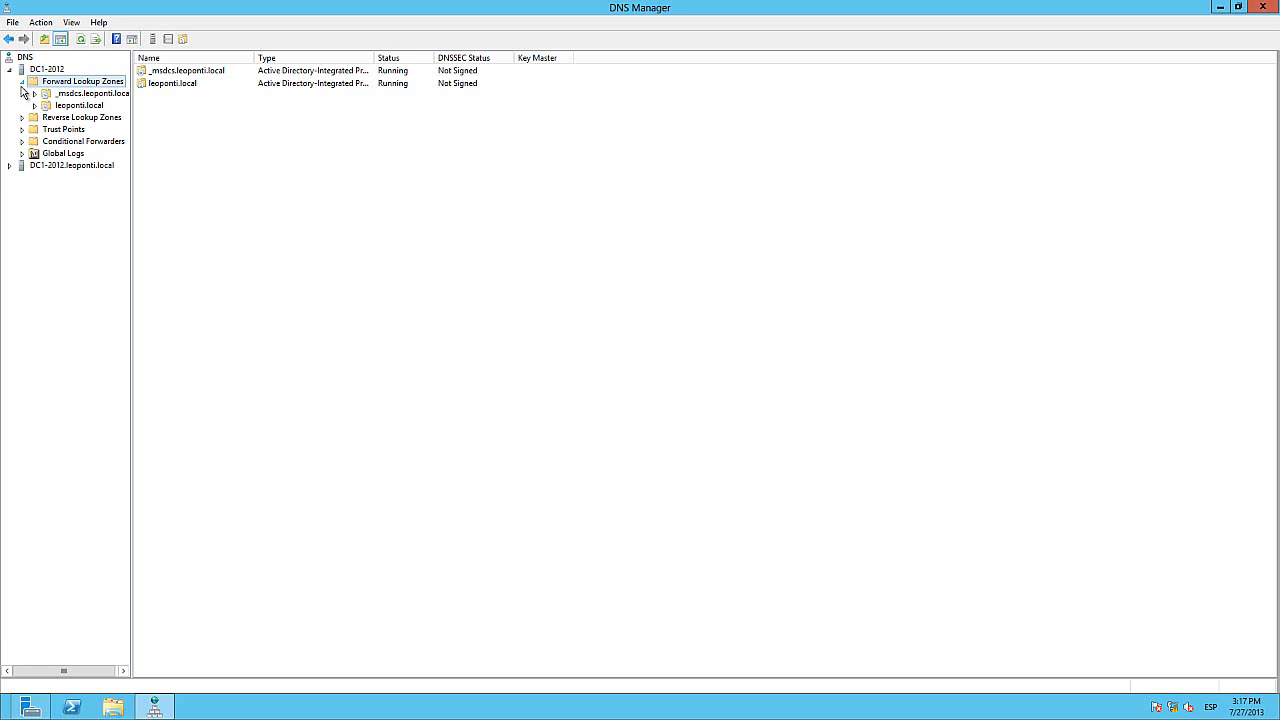
click(21, 121)
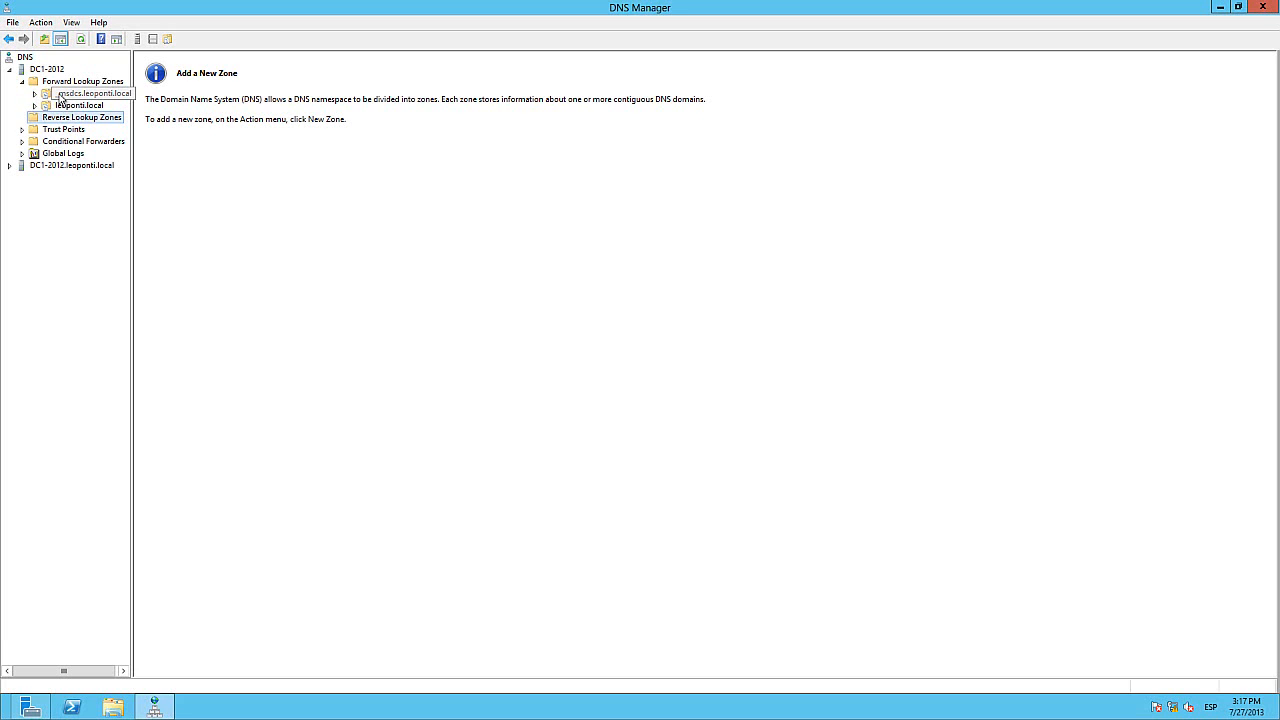
click(60, 82)
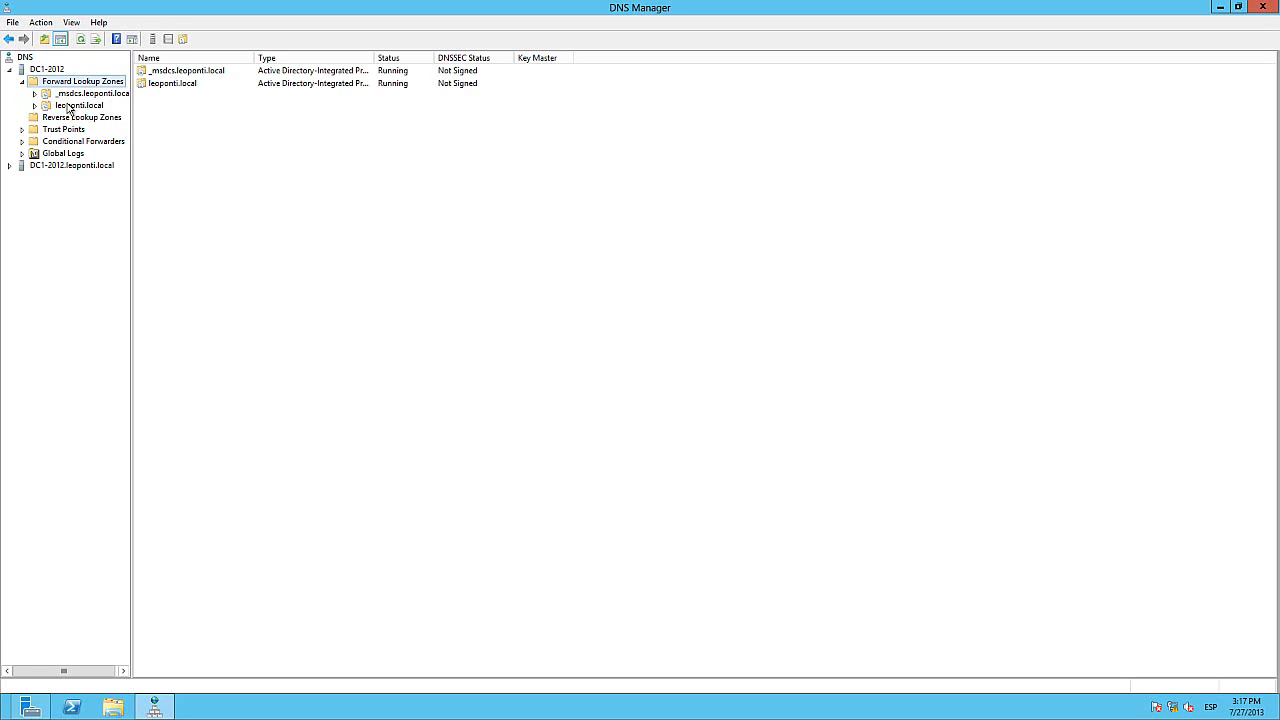
click(69, 106)
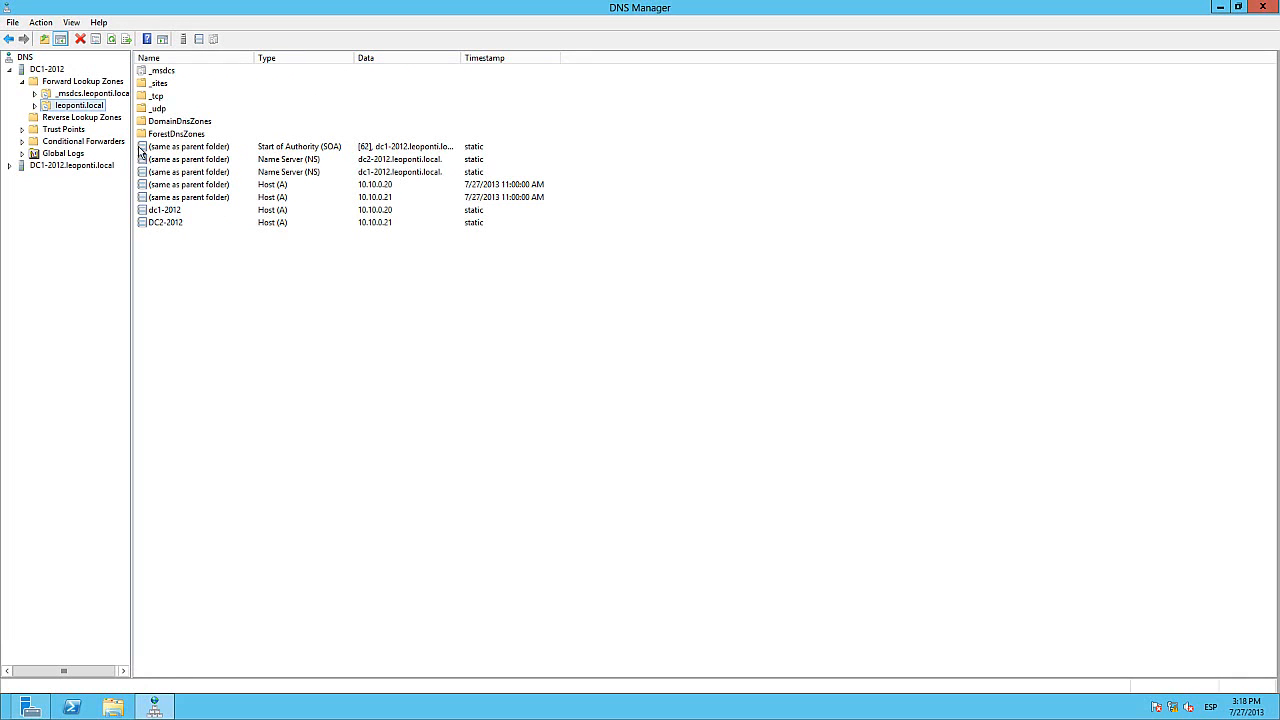
Examine the general properties and available dynamic update options of the leoponti.local zone without changing them.
right_click(83, 110)
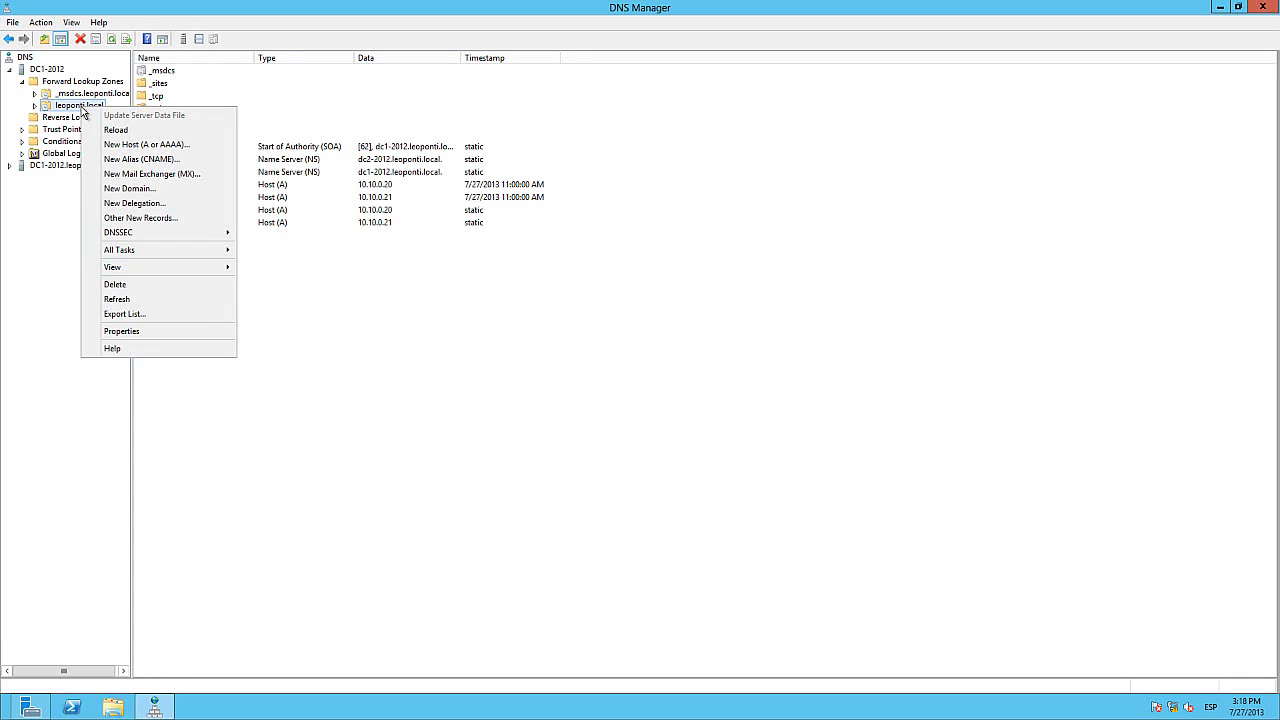
click(137, 336)
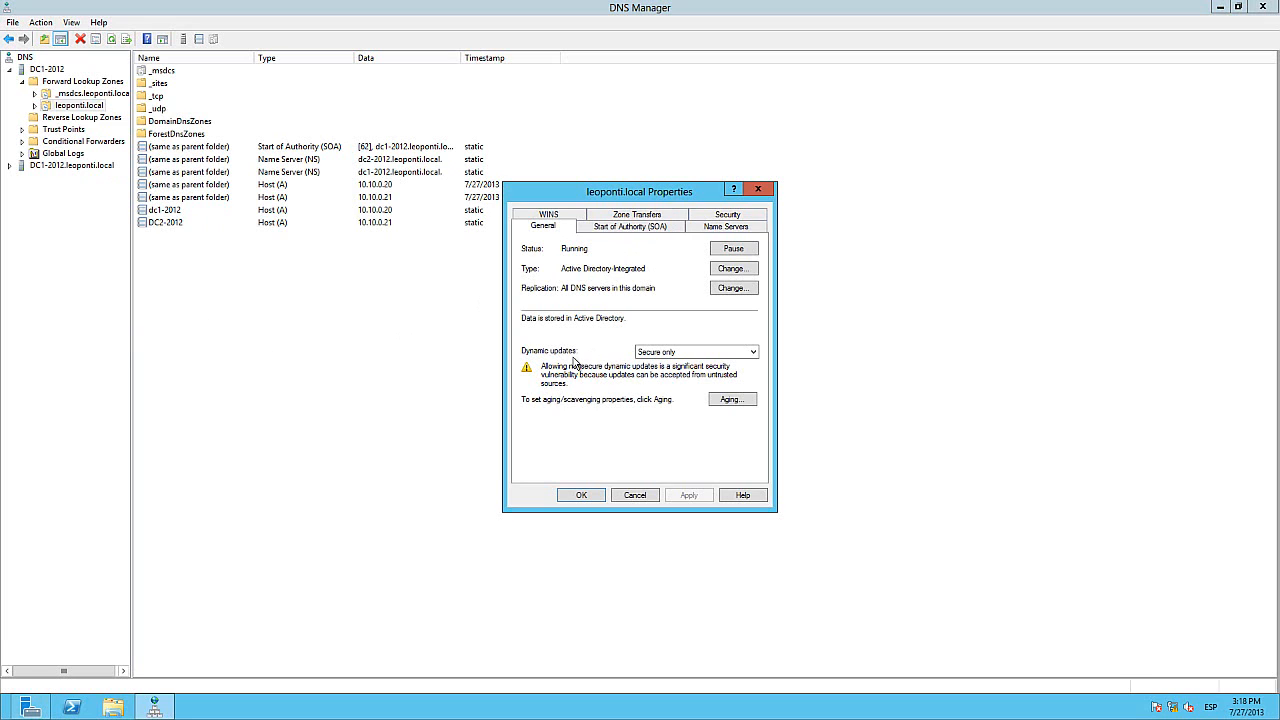
click(753, 353)
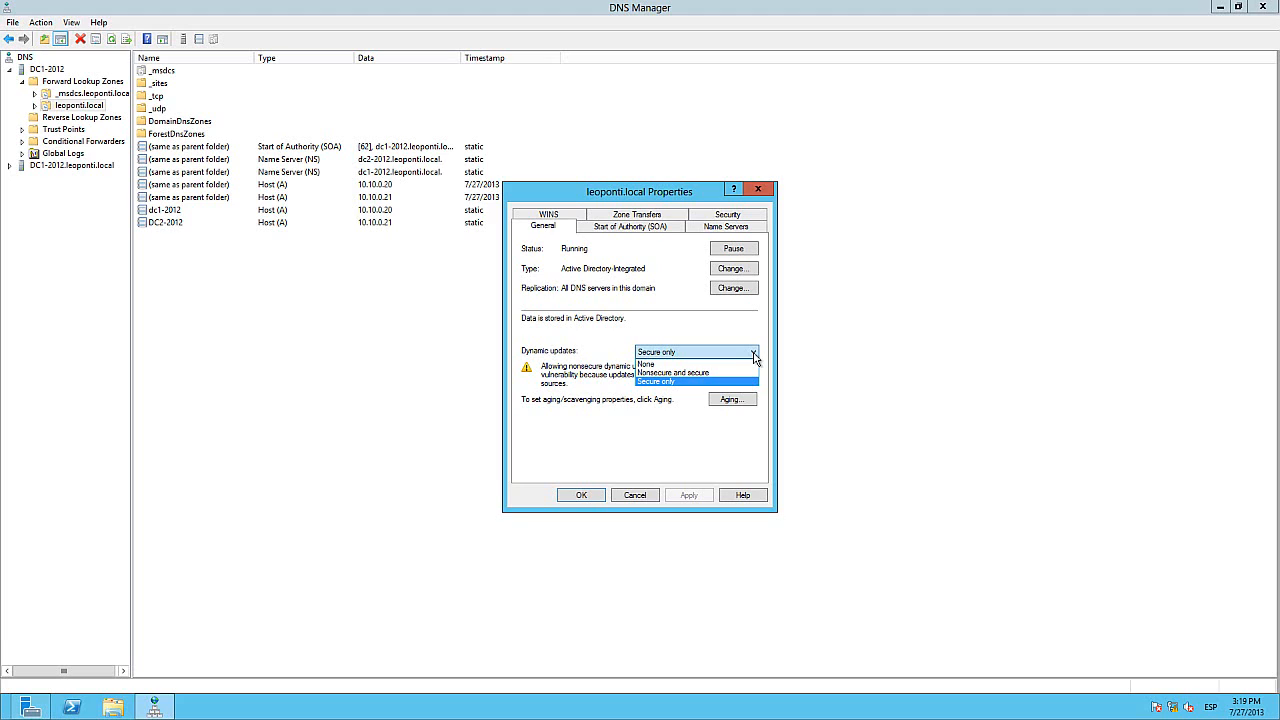
click(755, 357)
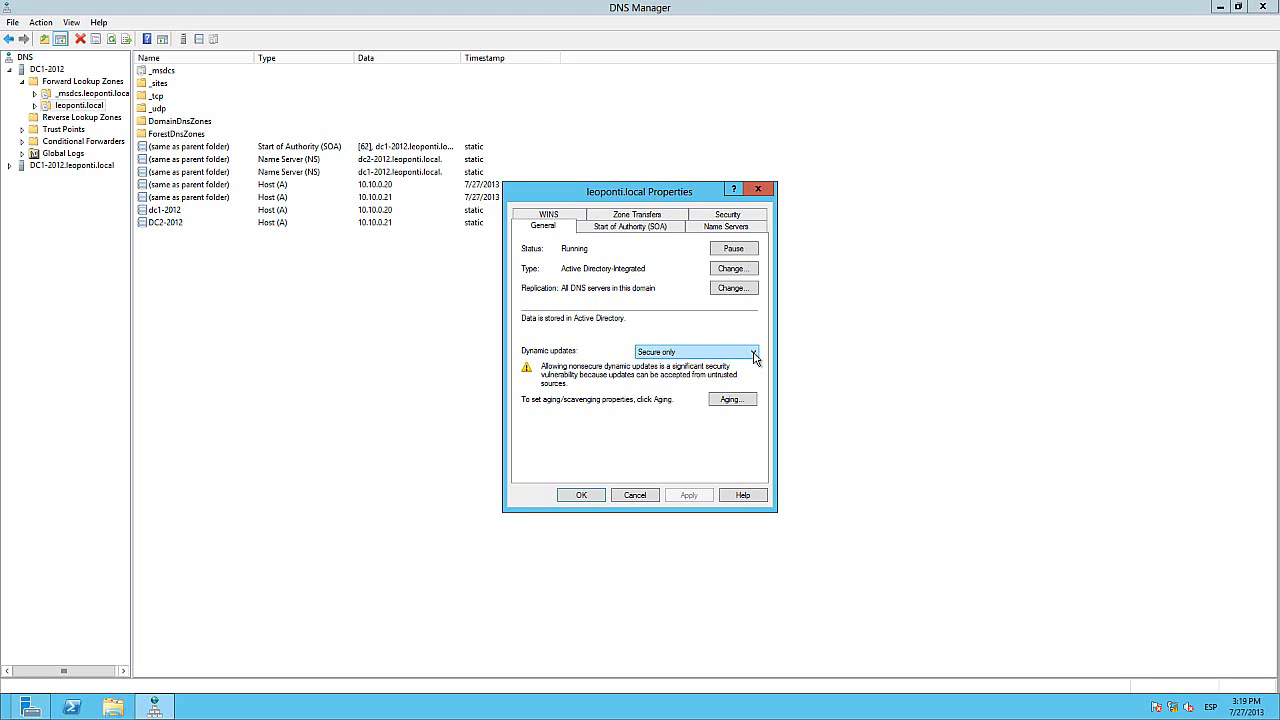
click(636, 495)
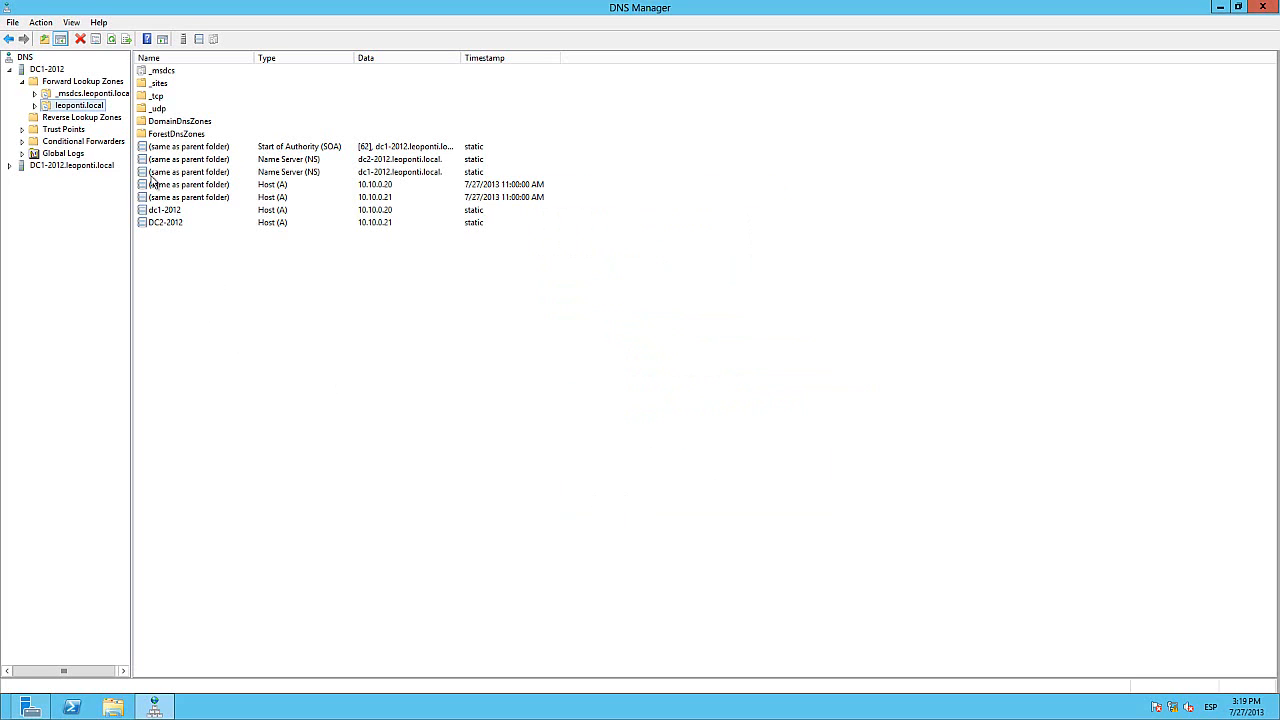
Review the DNSSEC zone signing options for the leoponti.local zone and leave the wizard without signing it.
right_click(78, 108)
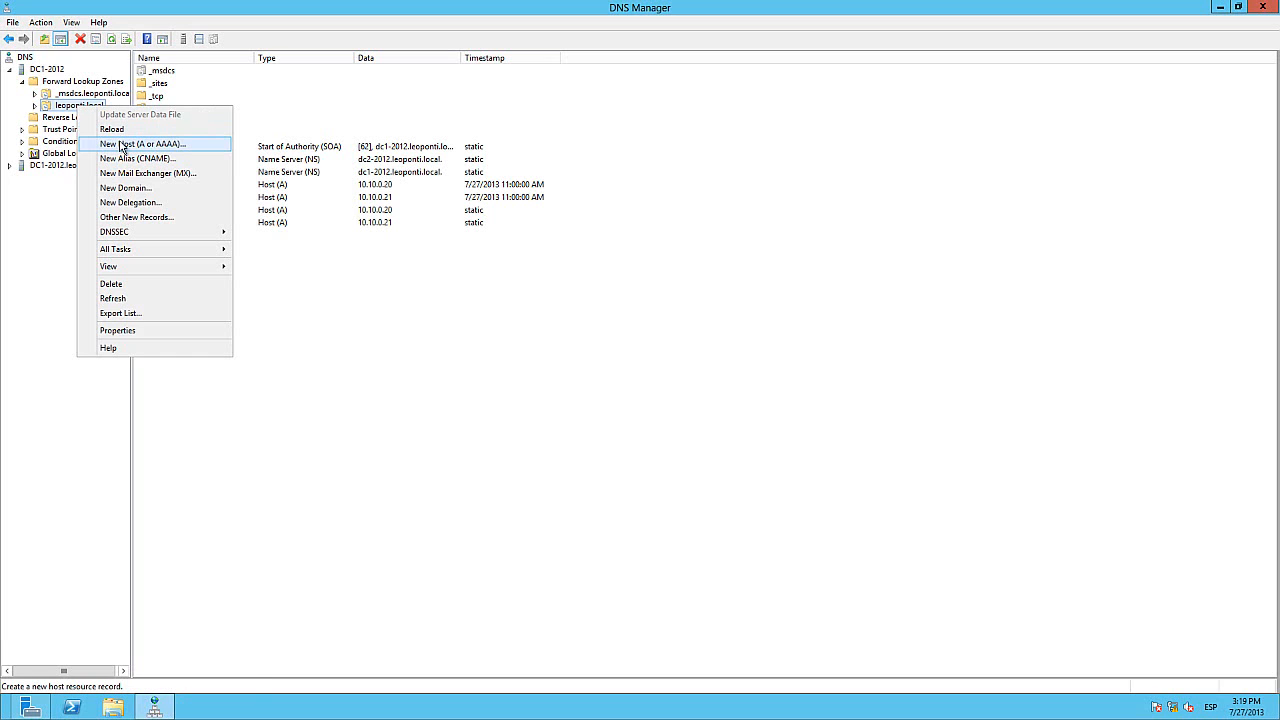
mouse_move(183, 237)
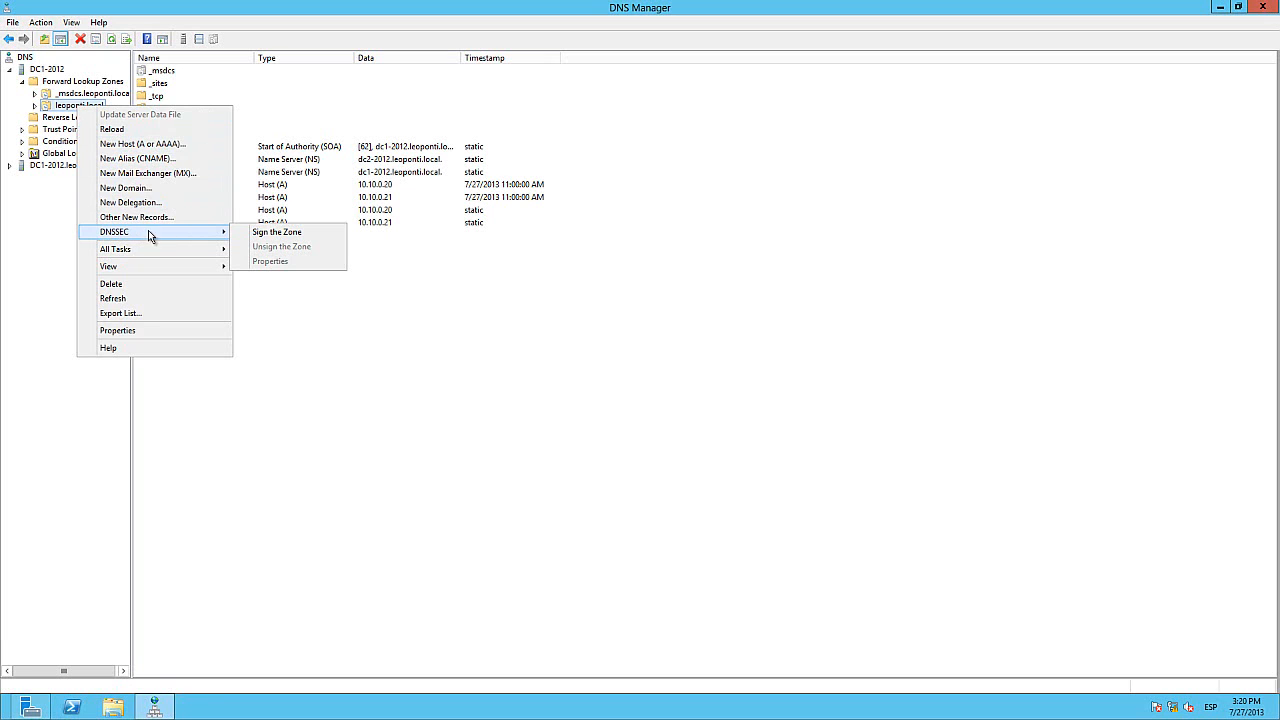
click(255, 234)
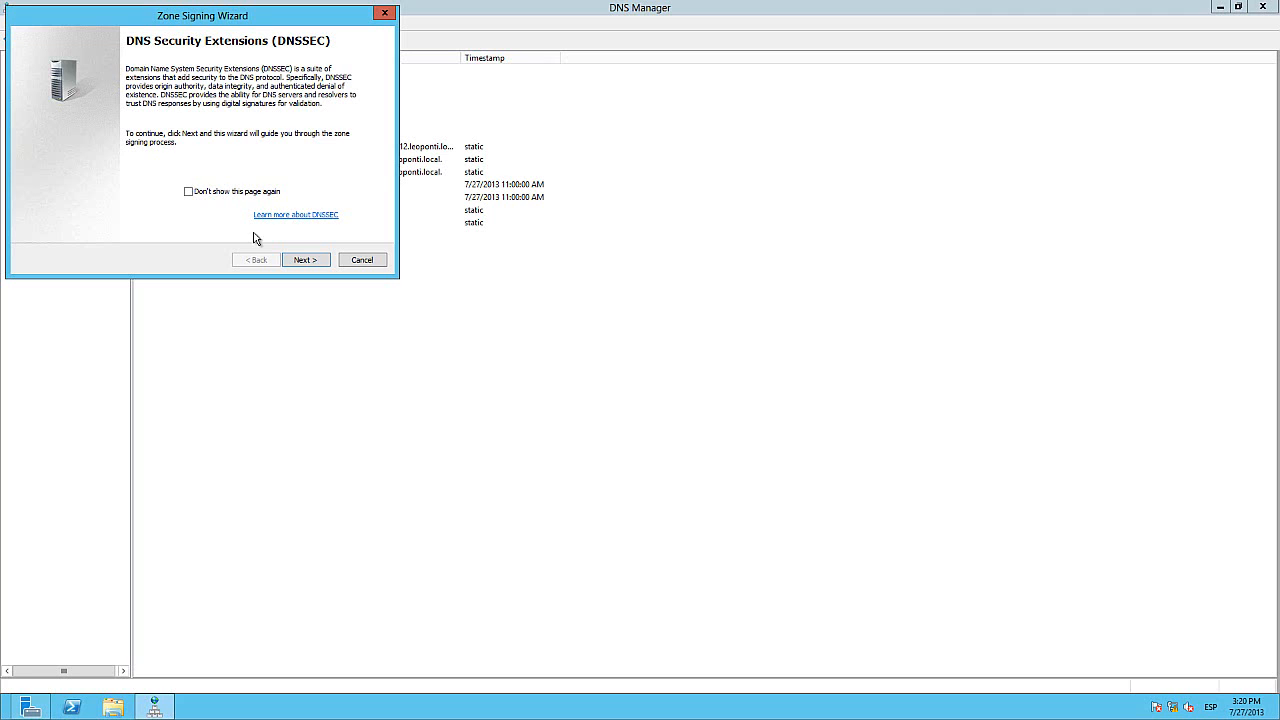
click(300, 260)
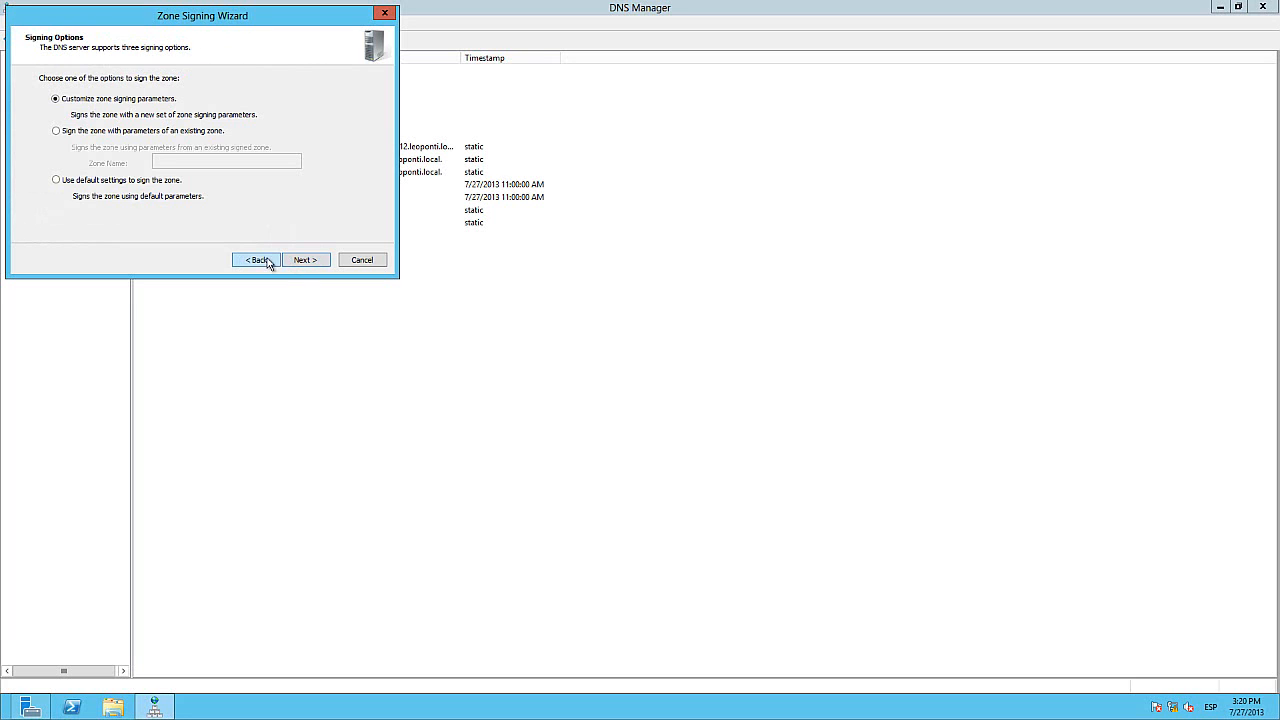
click(257, 262)
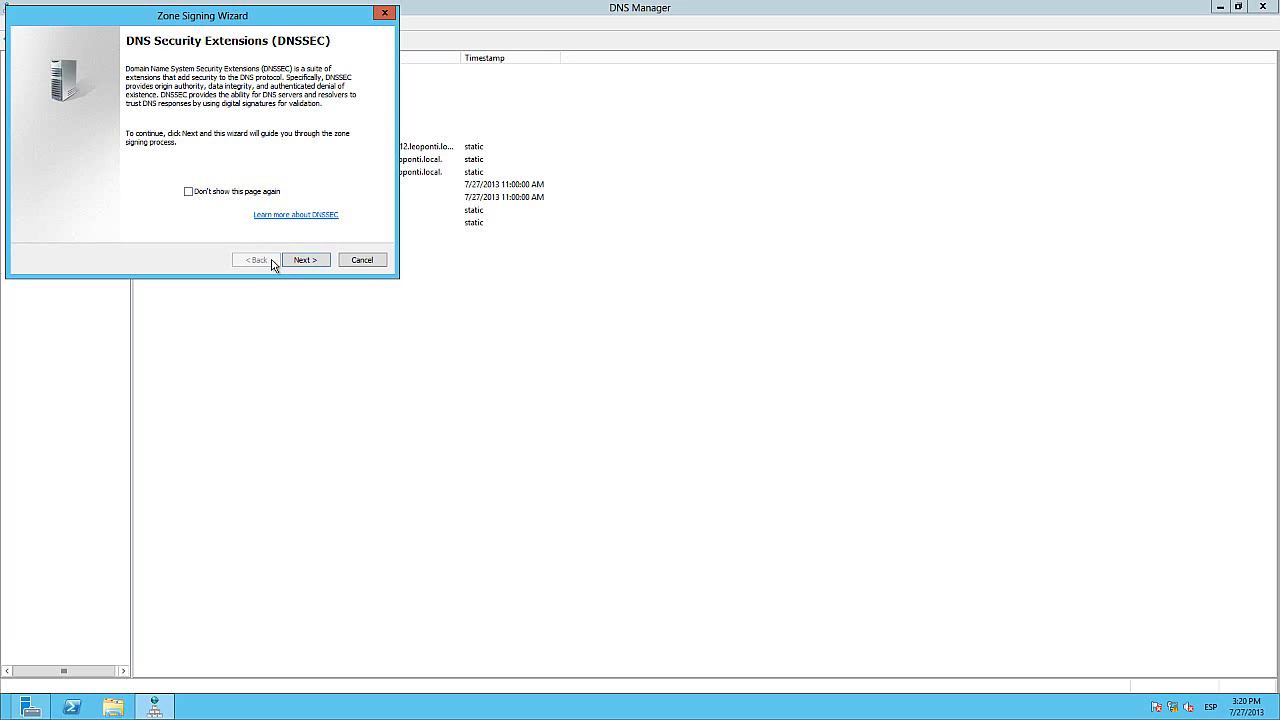
click(362, 260)
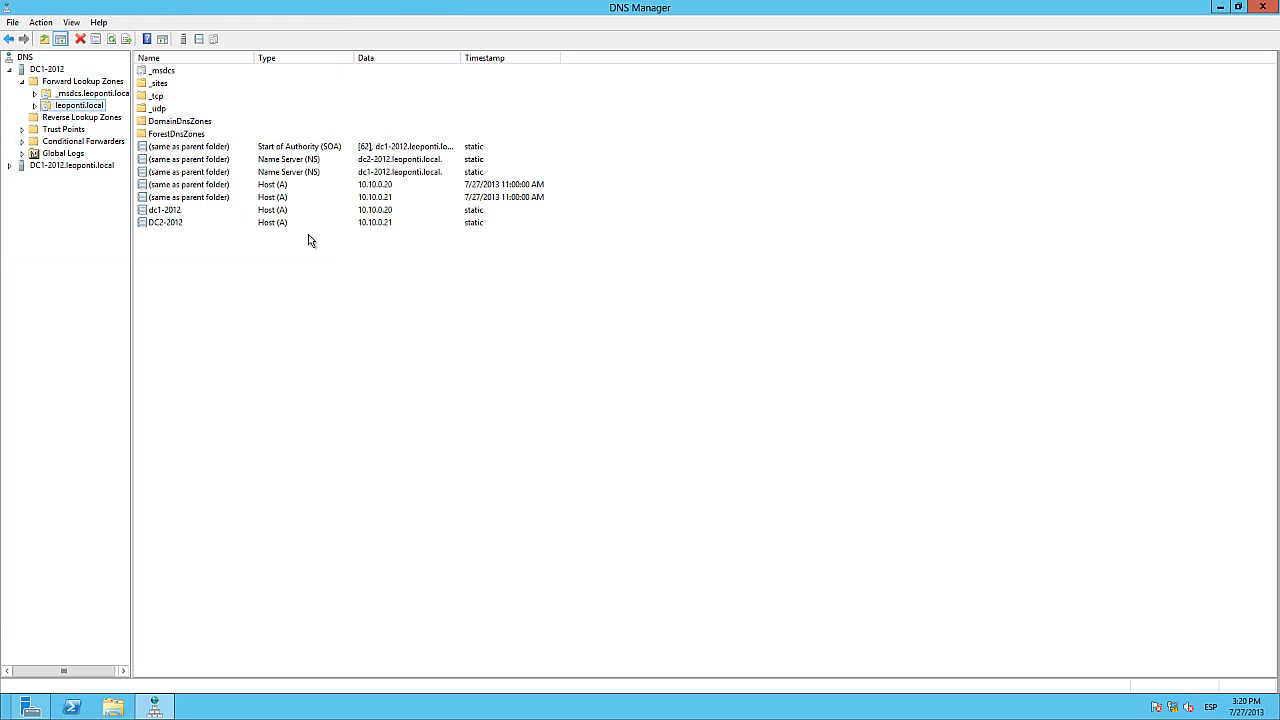
right_click(81, 110)
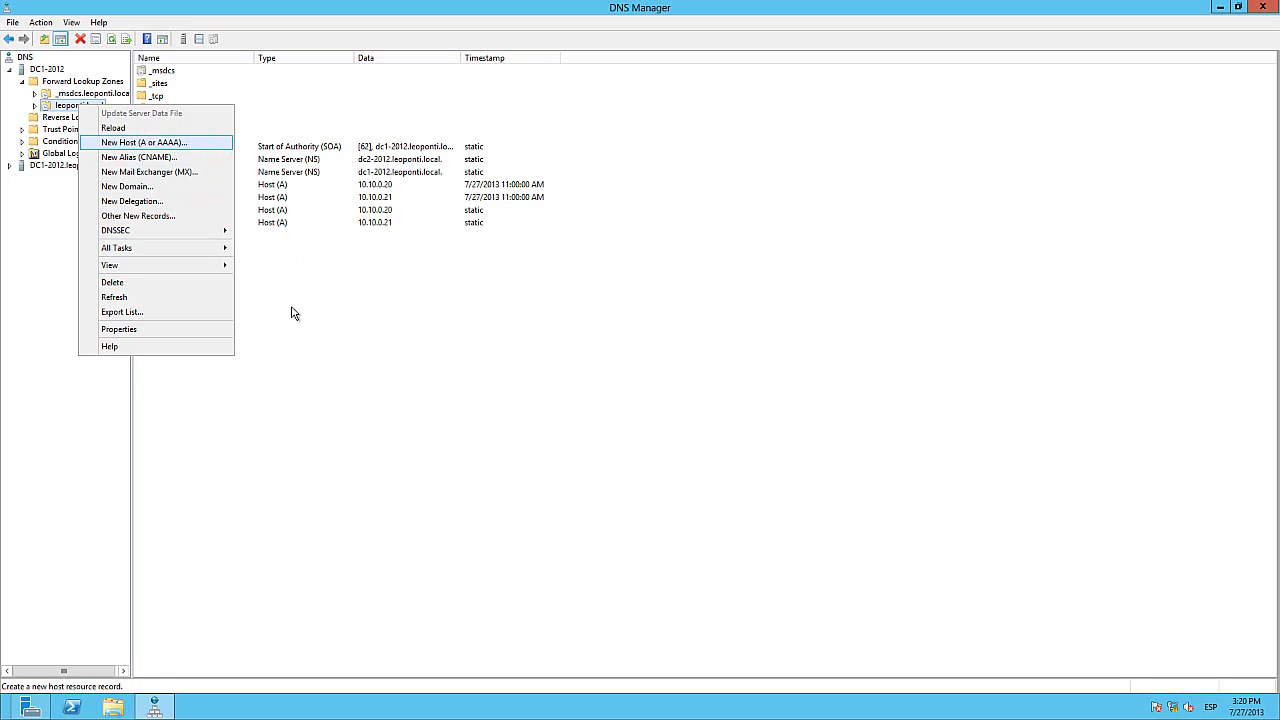
click(409, 480)
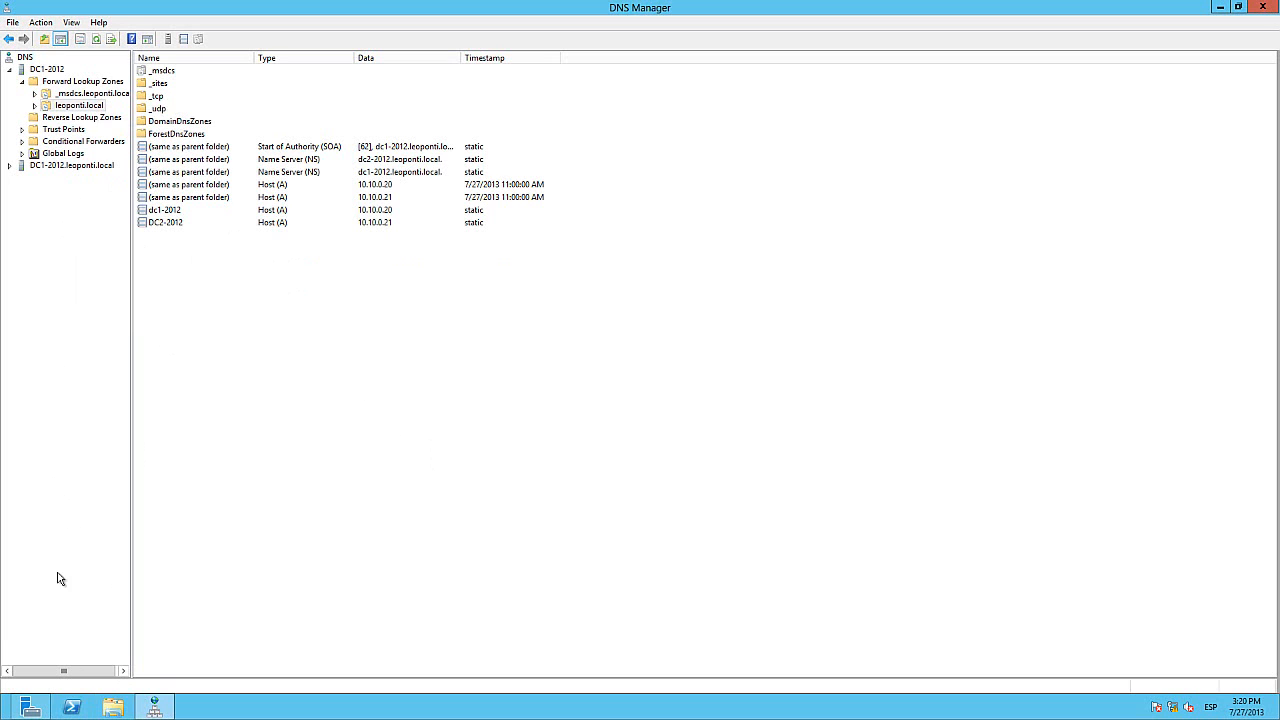
Switch to Windows PowerShell, place its window beside the zone records and ping the host leopontilab.
click(71, 707)
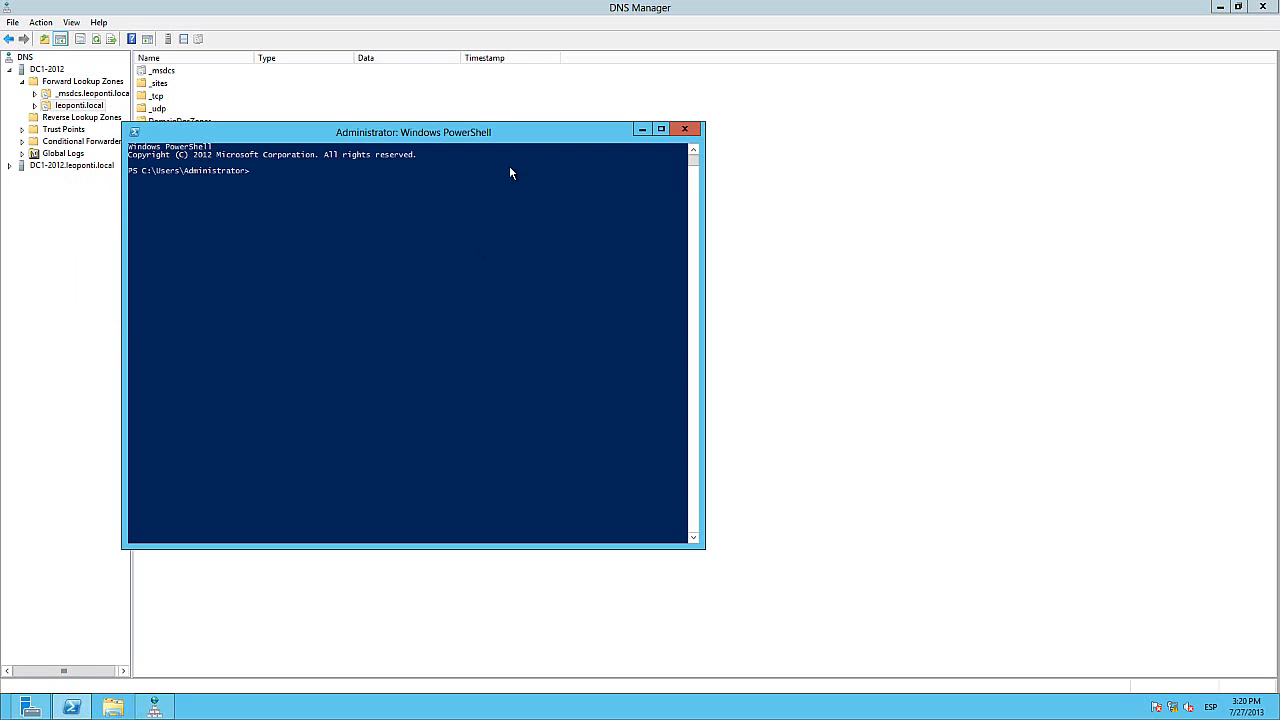
drag(512, 143, 913, 133)
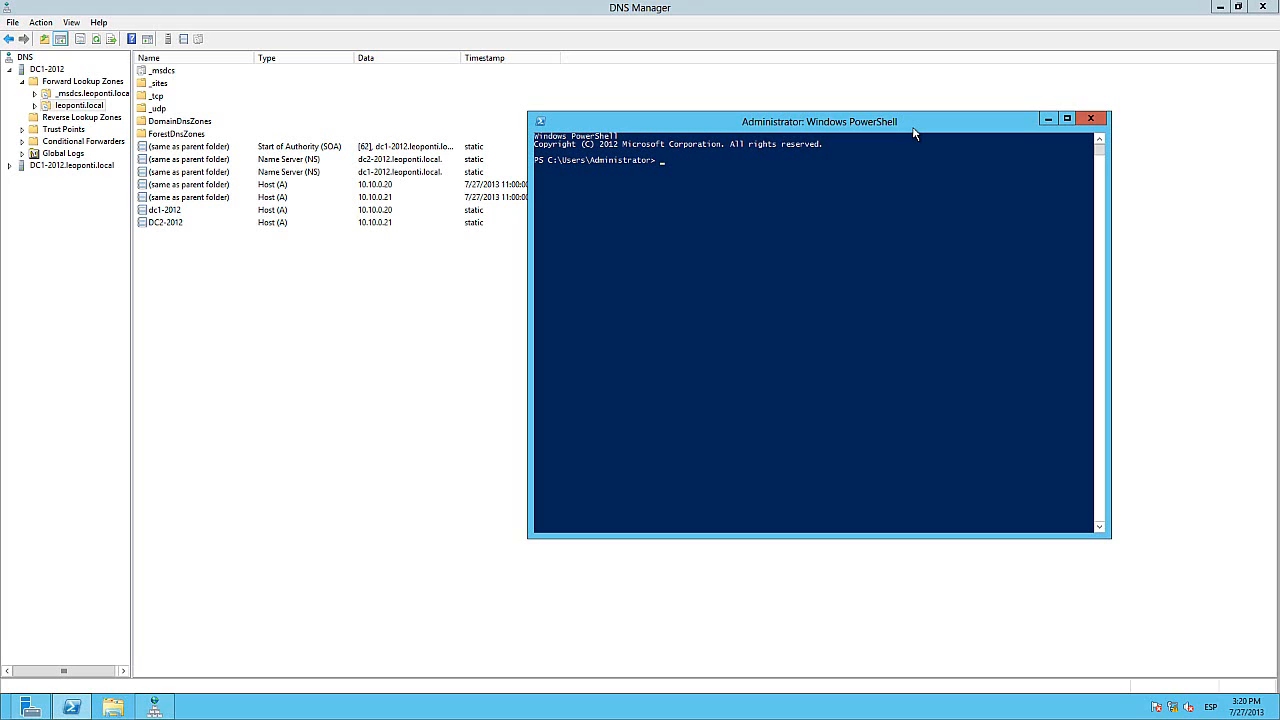
text(pin)
text(g leopontilab)
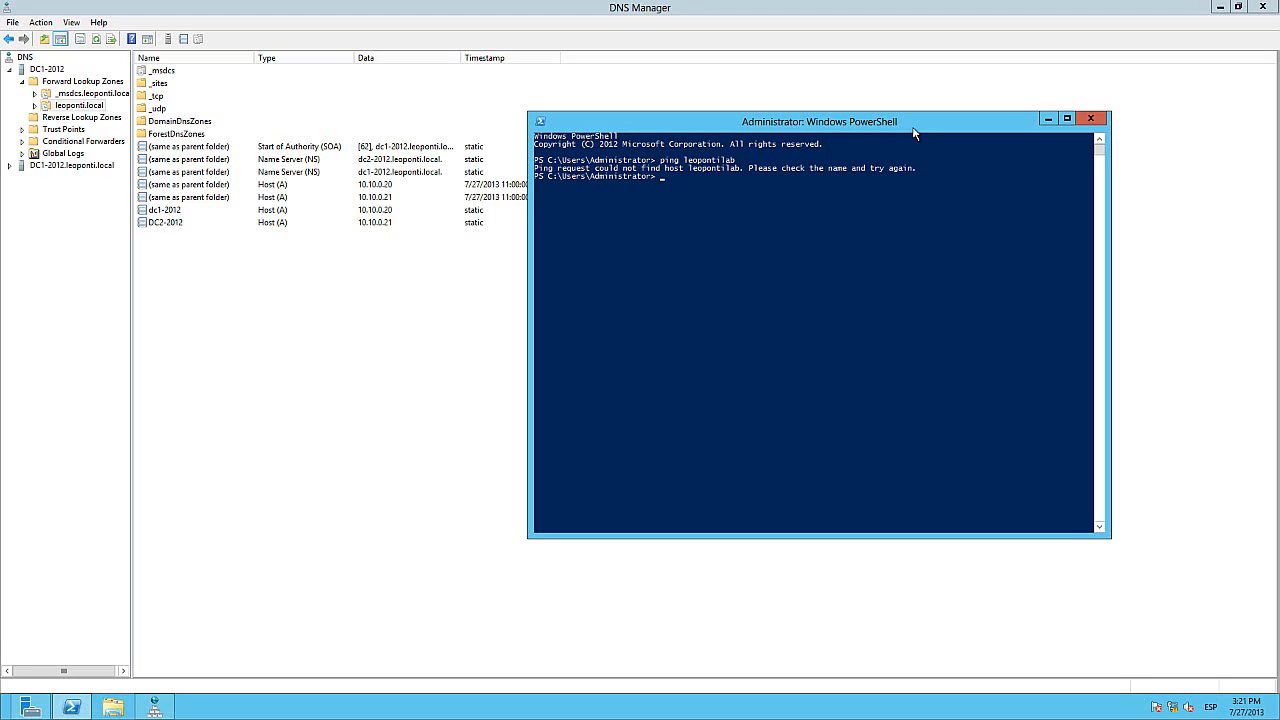
Back in DNS Manager, start a new host record in leoponti.local named leopontlab with IP address 10.10.1.10.
click(185, 371)
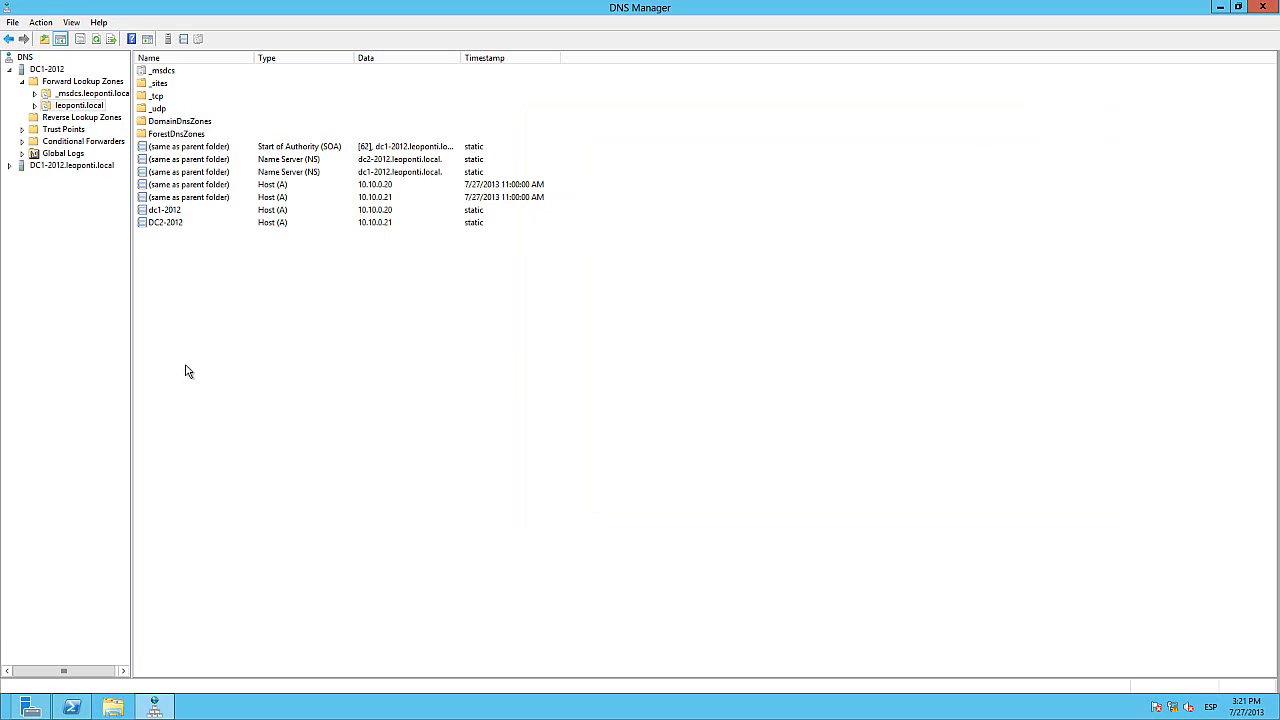
right_click(88, 109)
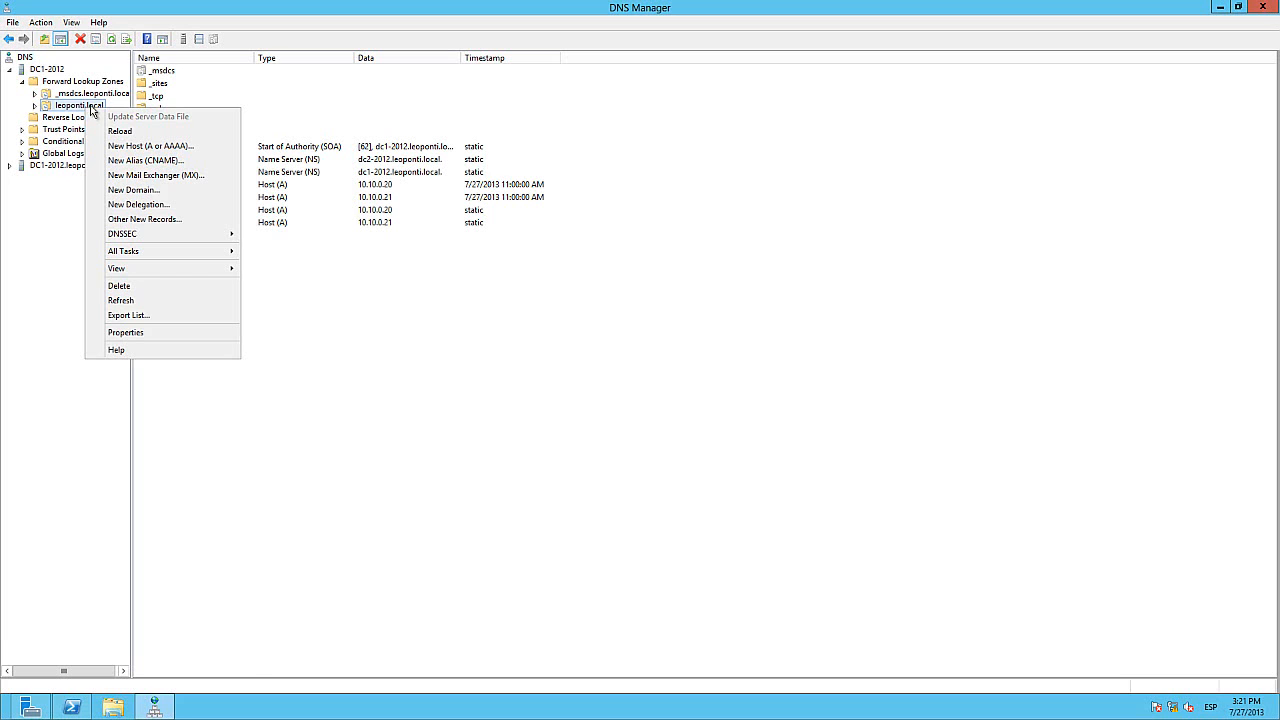
click(131, 150)
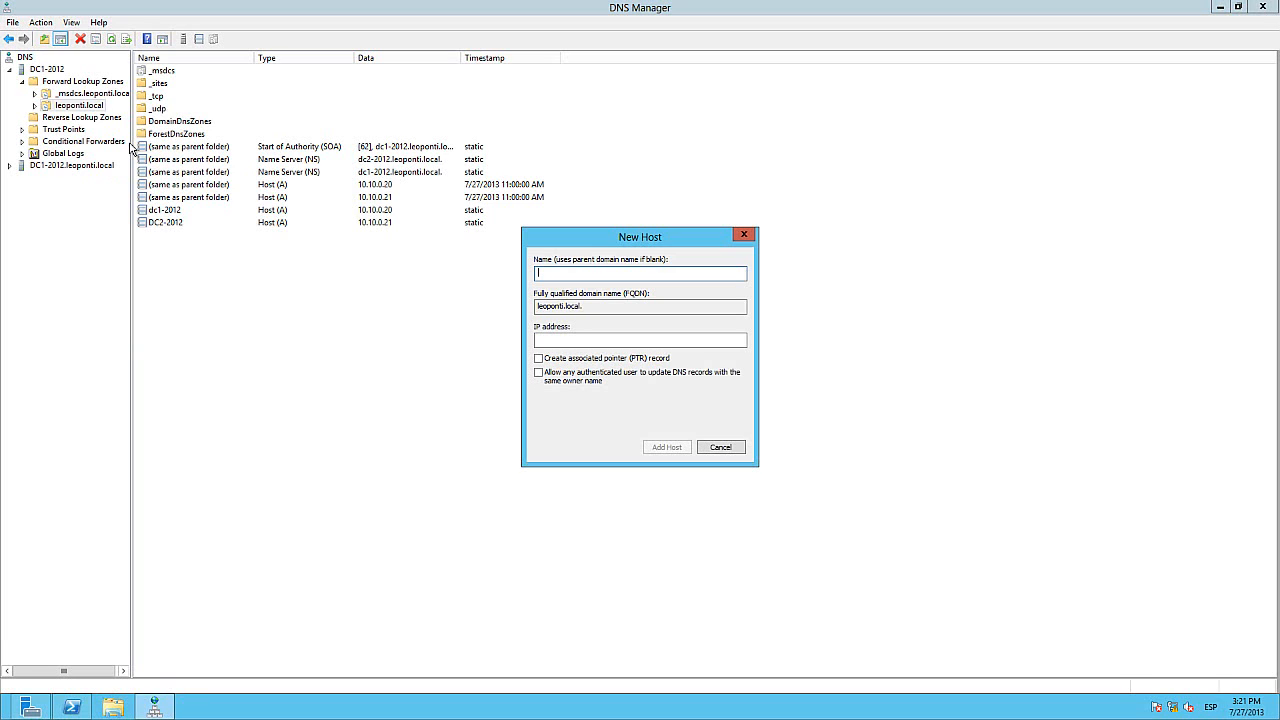
text(leopontlab)
key(Tab)
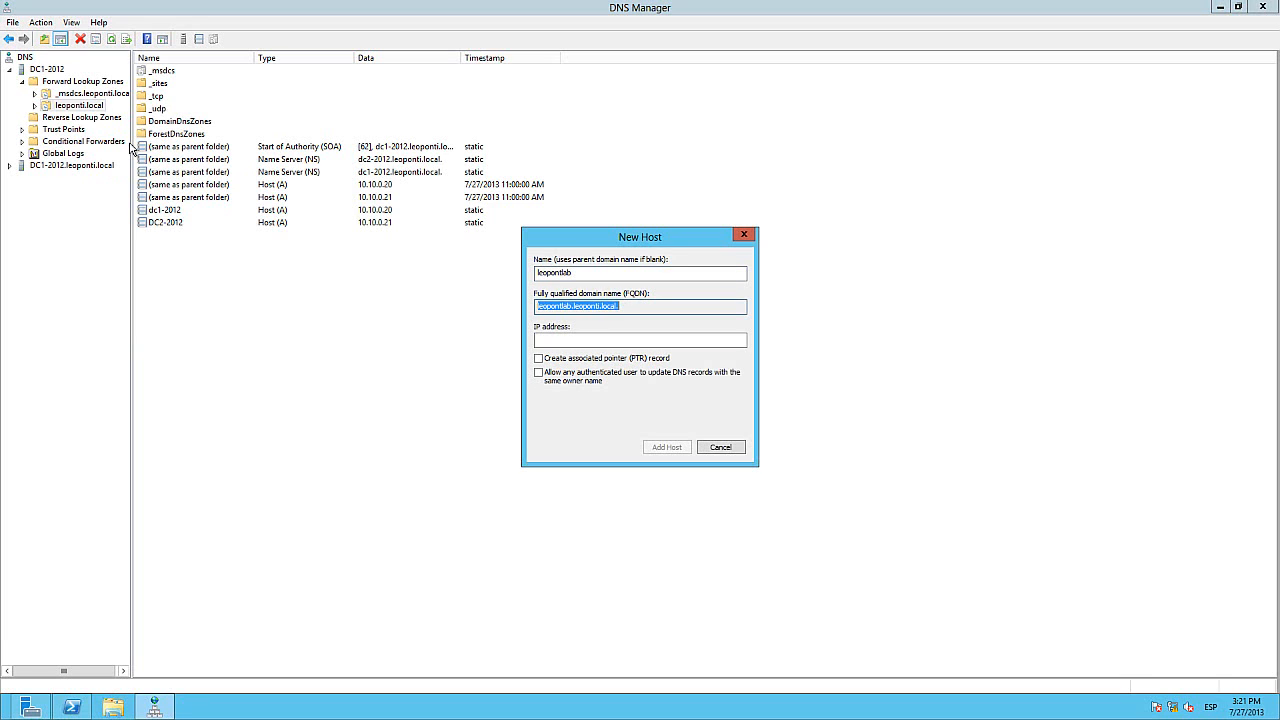
key(Tab)
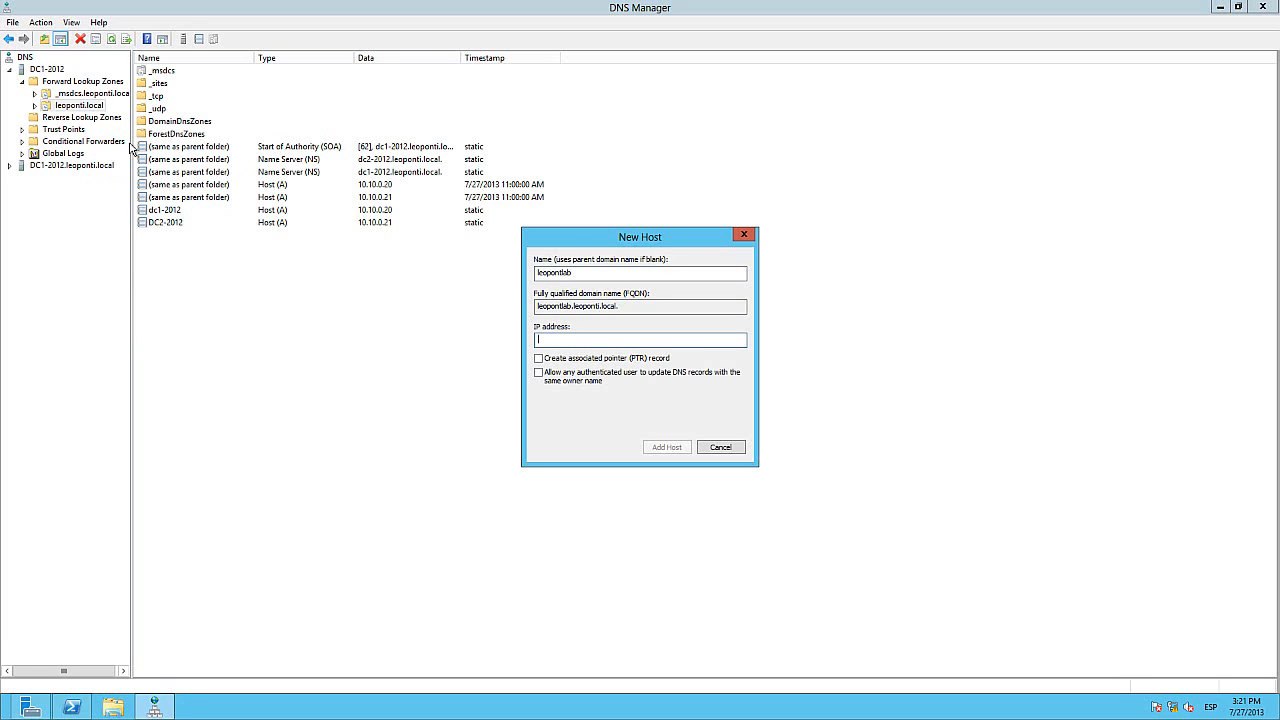
text(10.10.1.10)
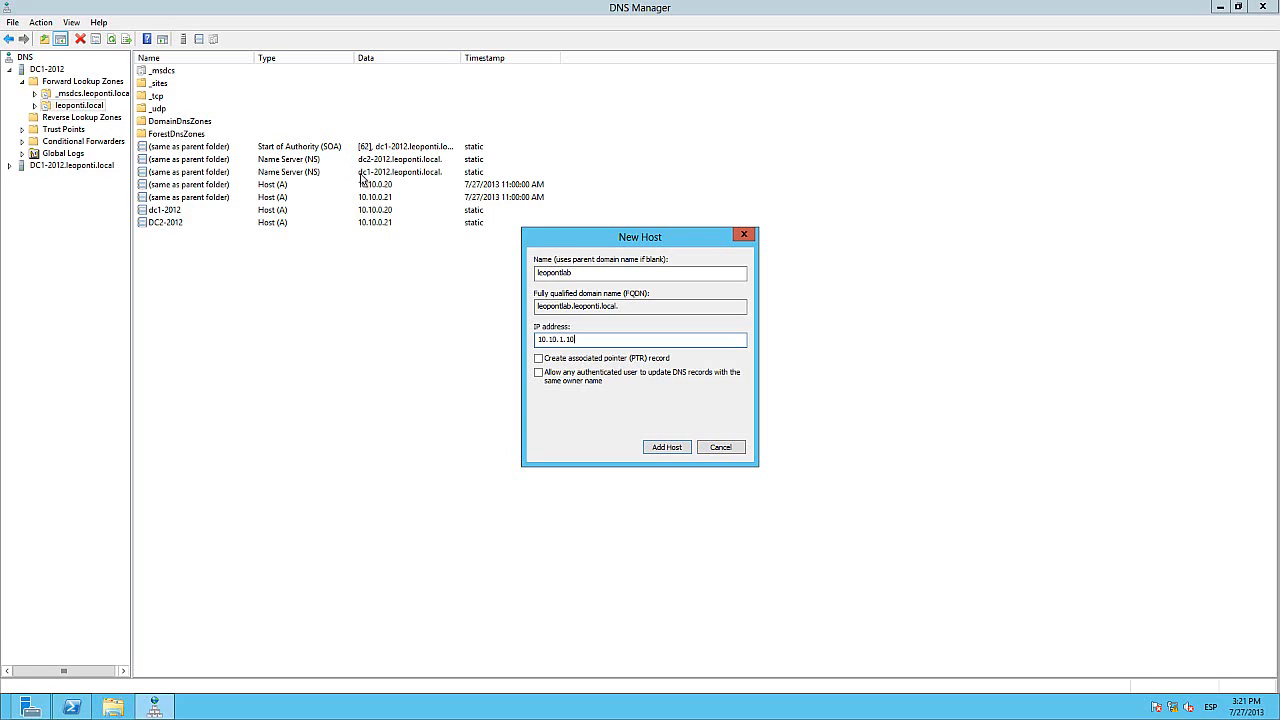
Enable creation of the associated pointer (PTR) record, add the host and close the New Host dialog.
double_click(572, 272)
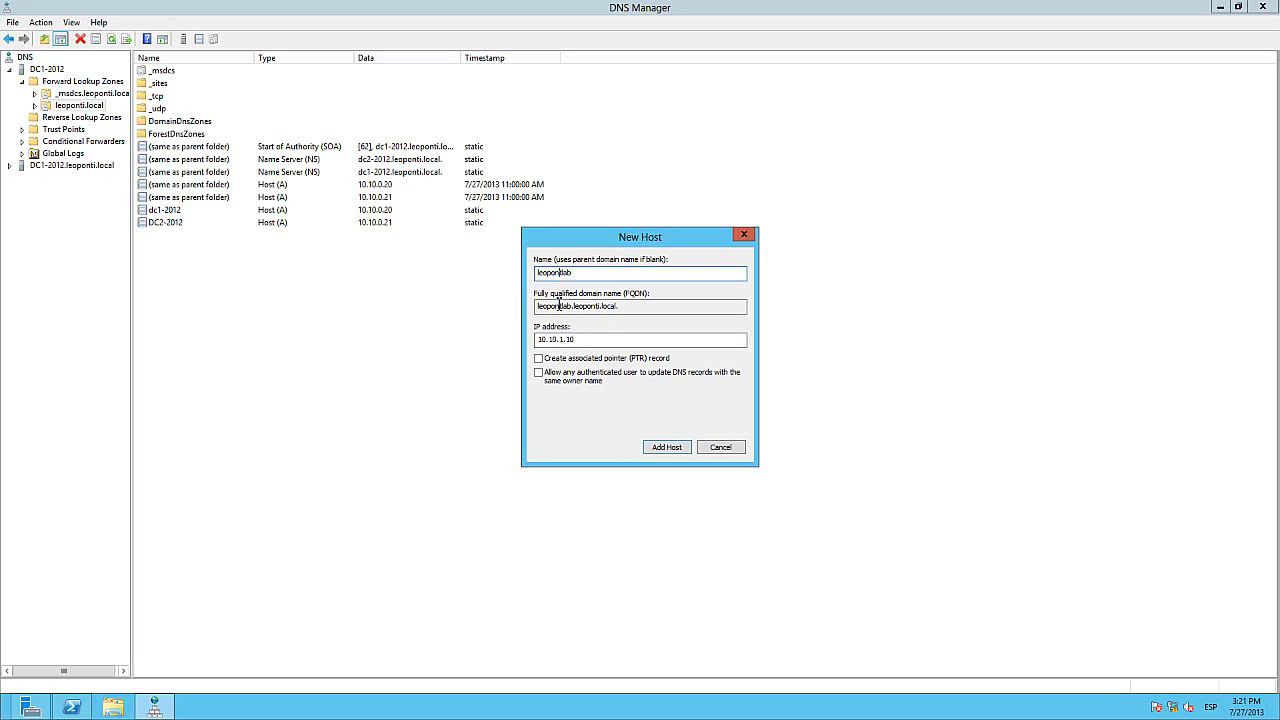
click(573, 306)
drag(625, 306, 497, 317)
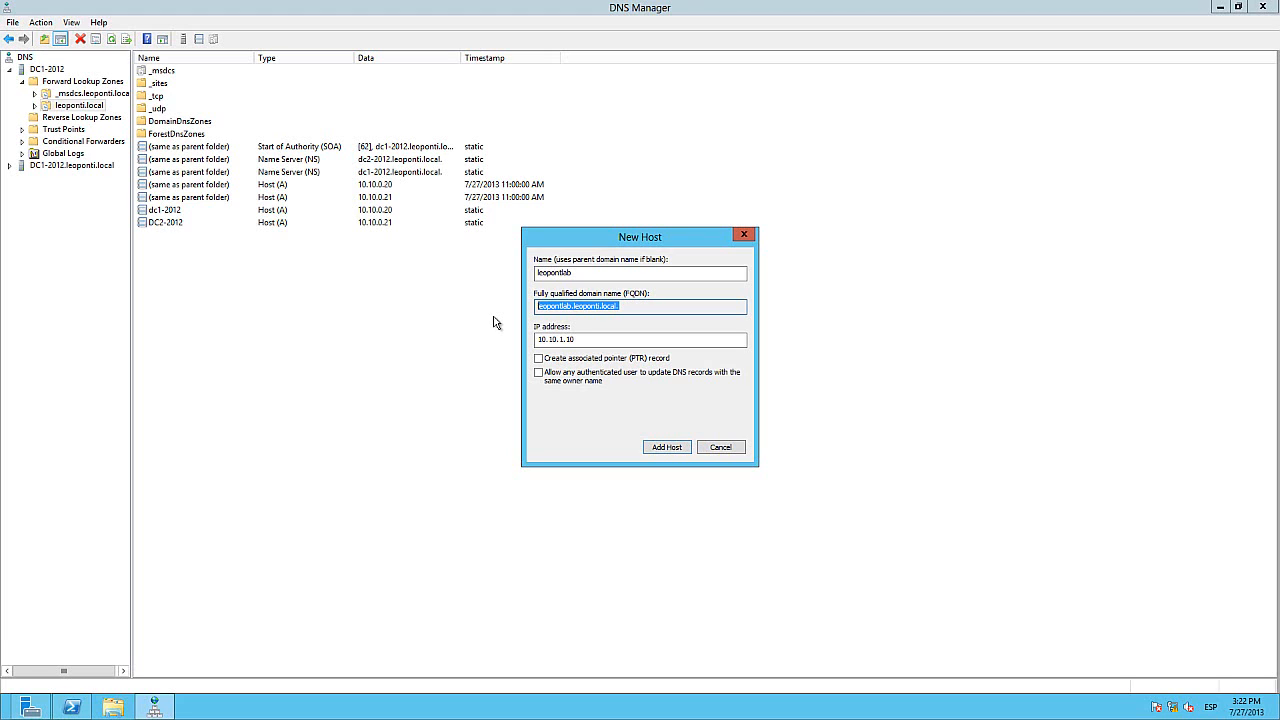
click(561, 360)
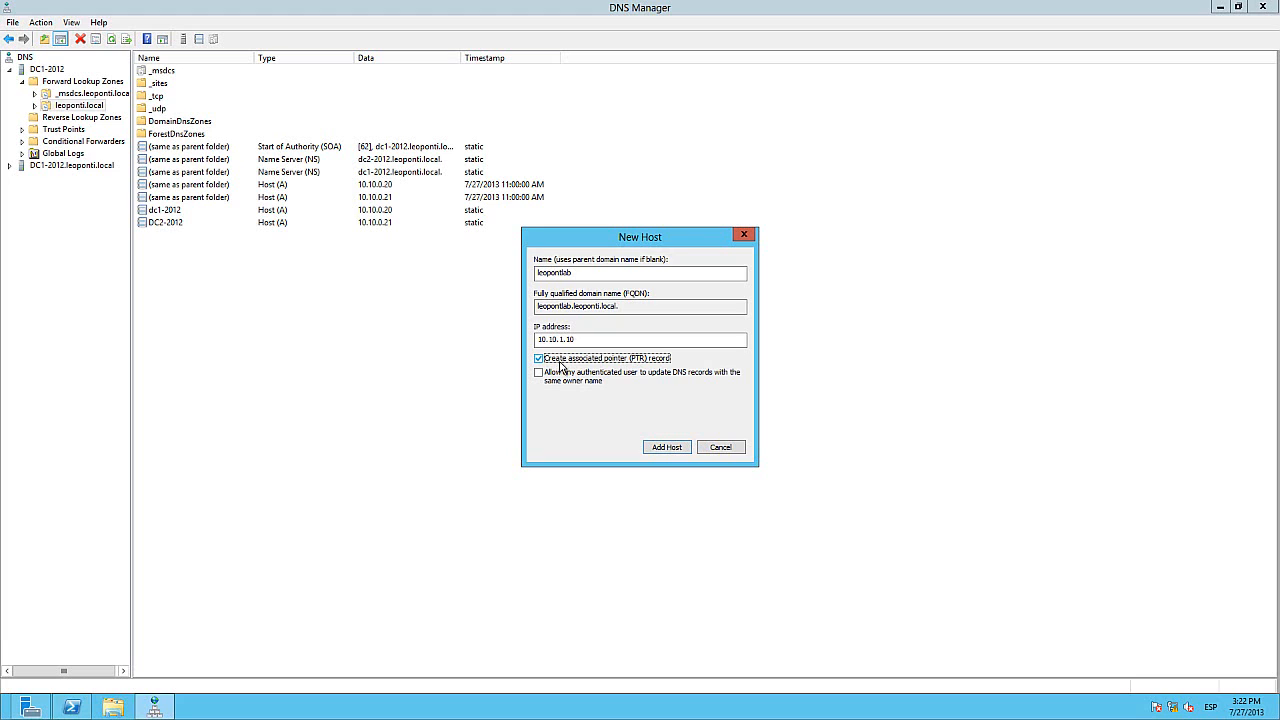
click(669, 450)
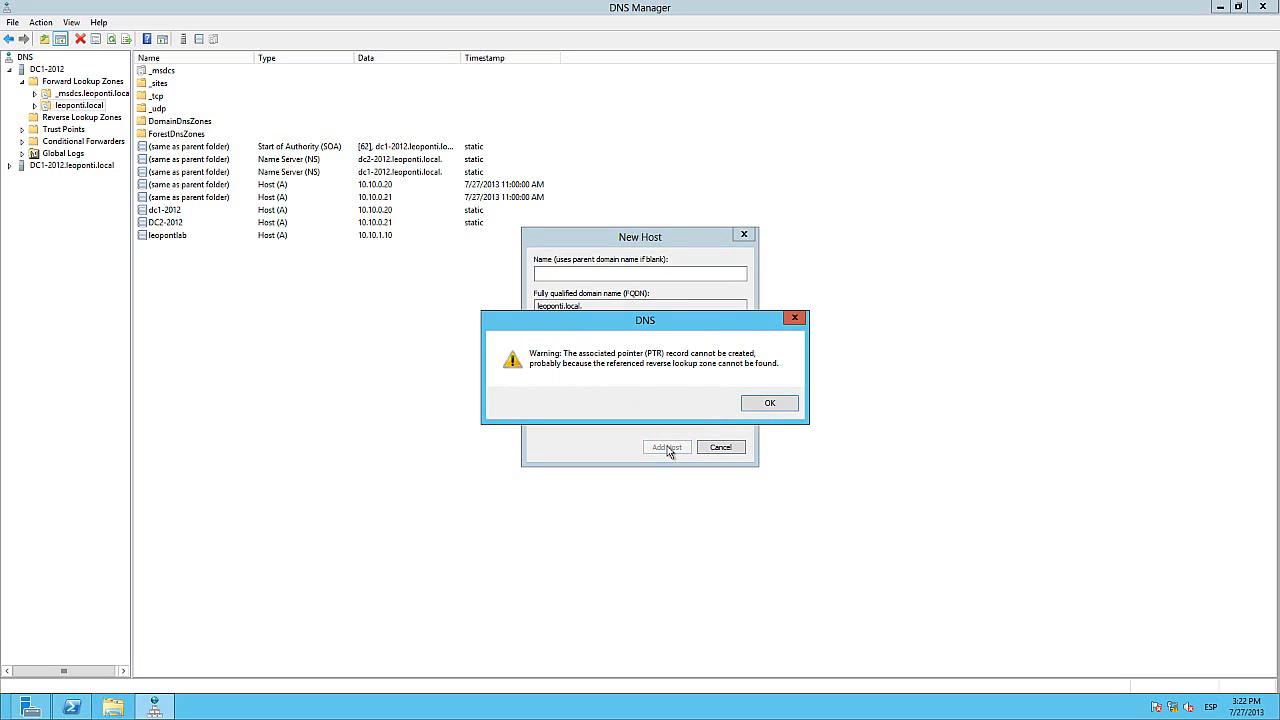
click(758, 405)
click(729, 448)
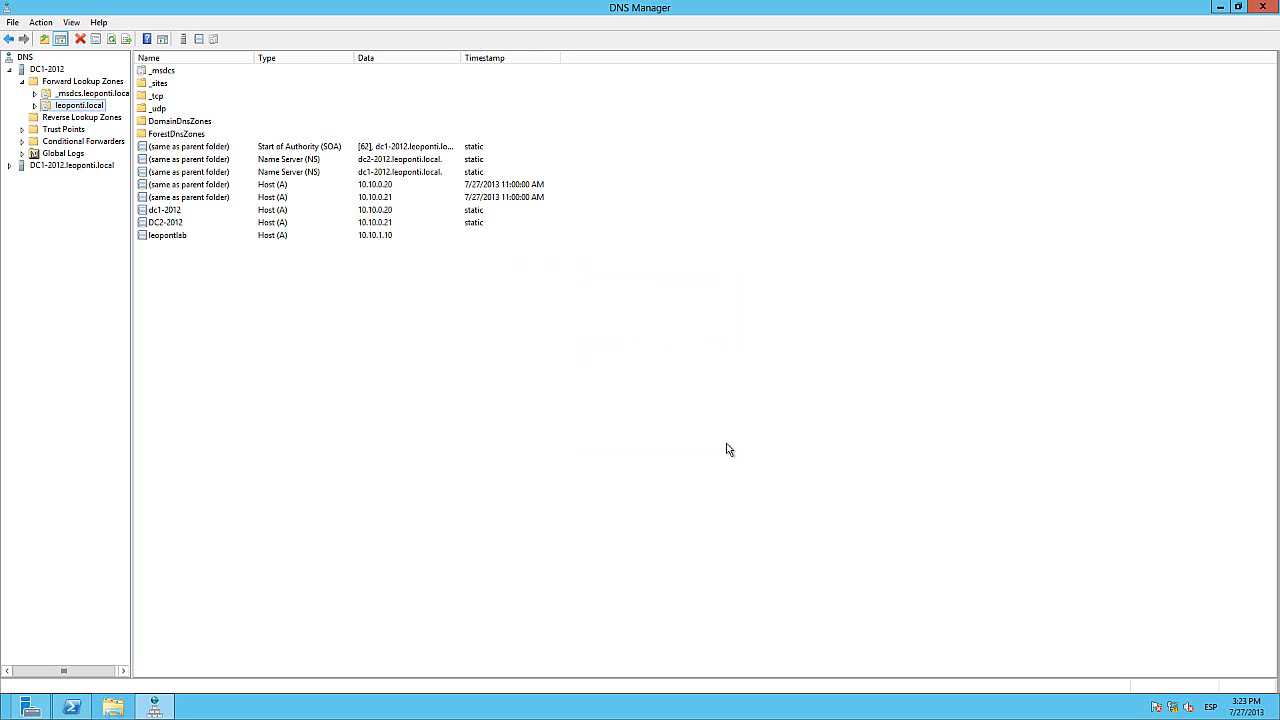
Check the new leopontlab record, switch to Windows PowerShell and ping the host leopontilab.
click(182, 237)
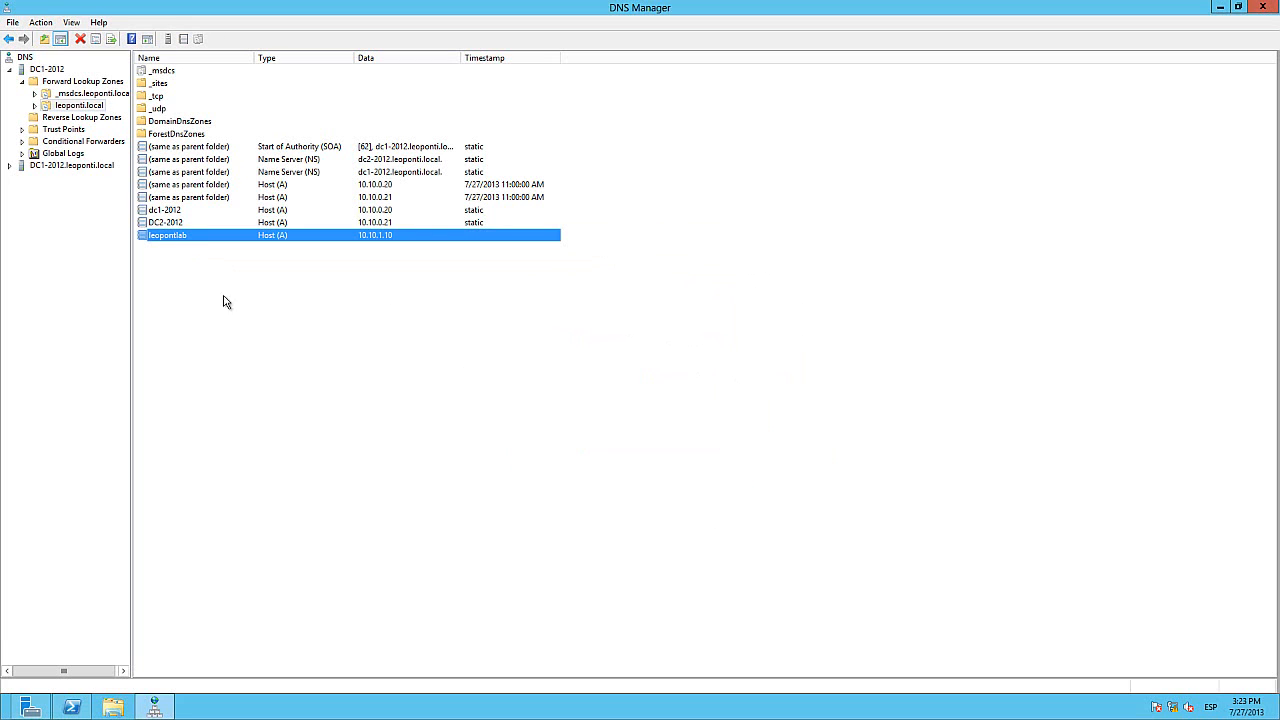
click(284, 397)
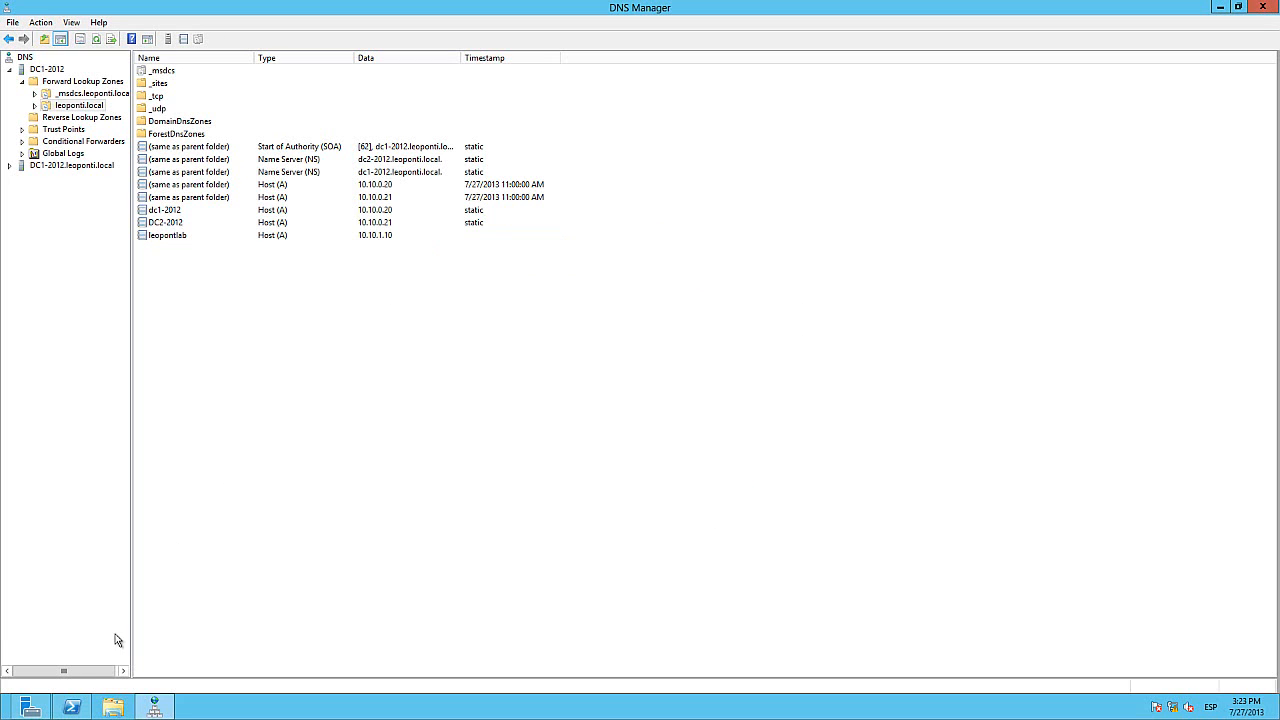
click(70, 709)
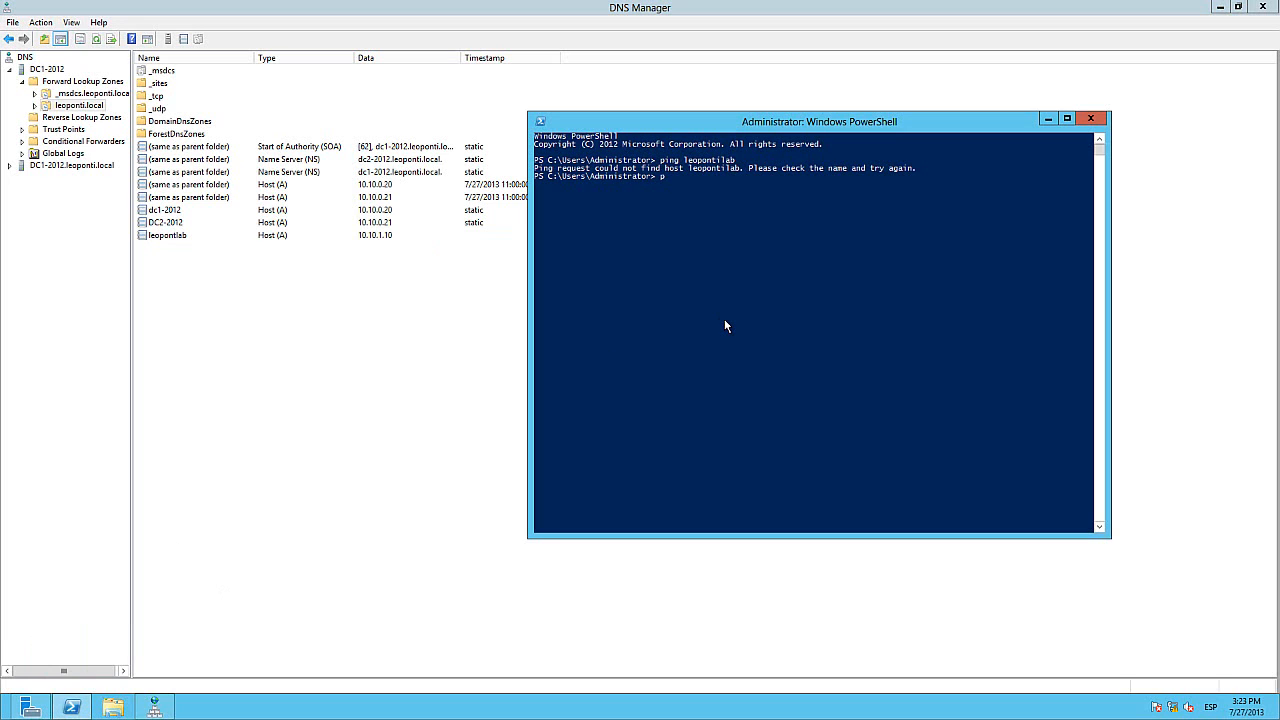
text(ping leopontilab)
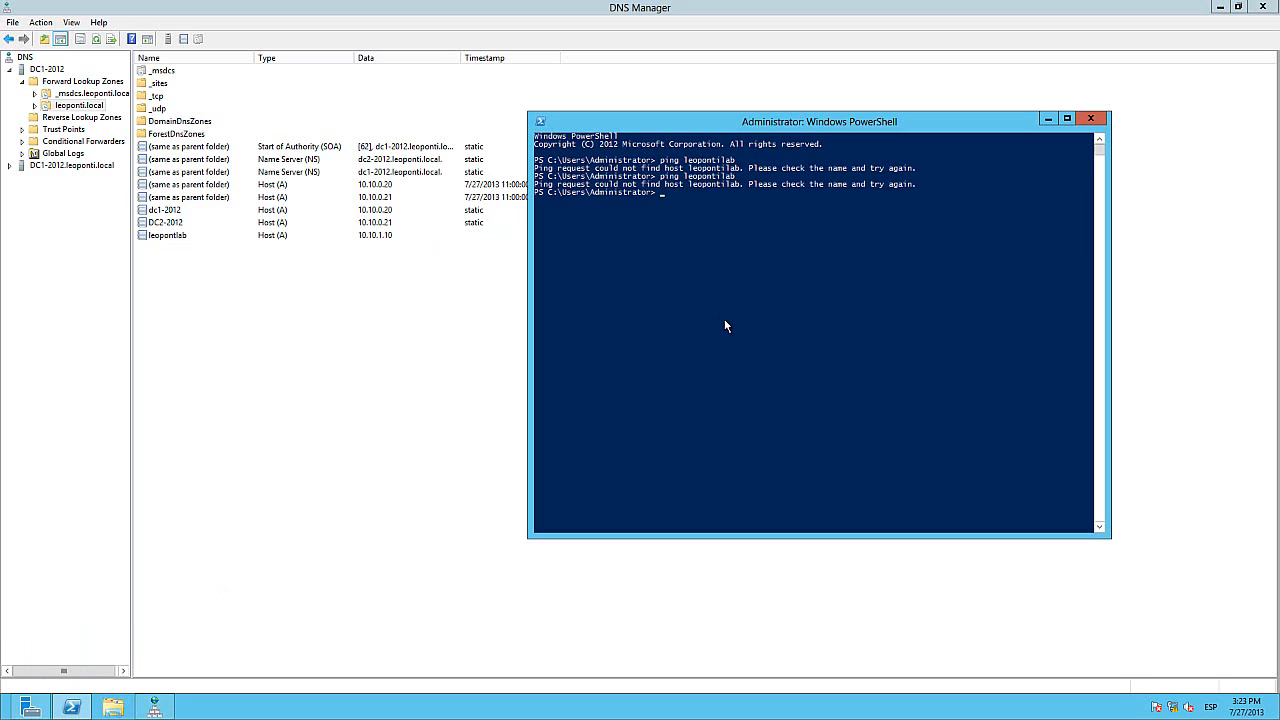
Clear the console and flush the DNS resolver cache with ipconfig /flushdns.
text(ipco)
key(BackSpace)
key(BackSpace)
key(BackSpace)
text(cls)
key(Return)
text(ipconfig )
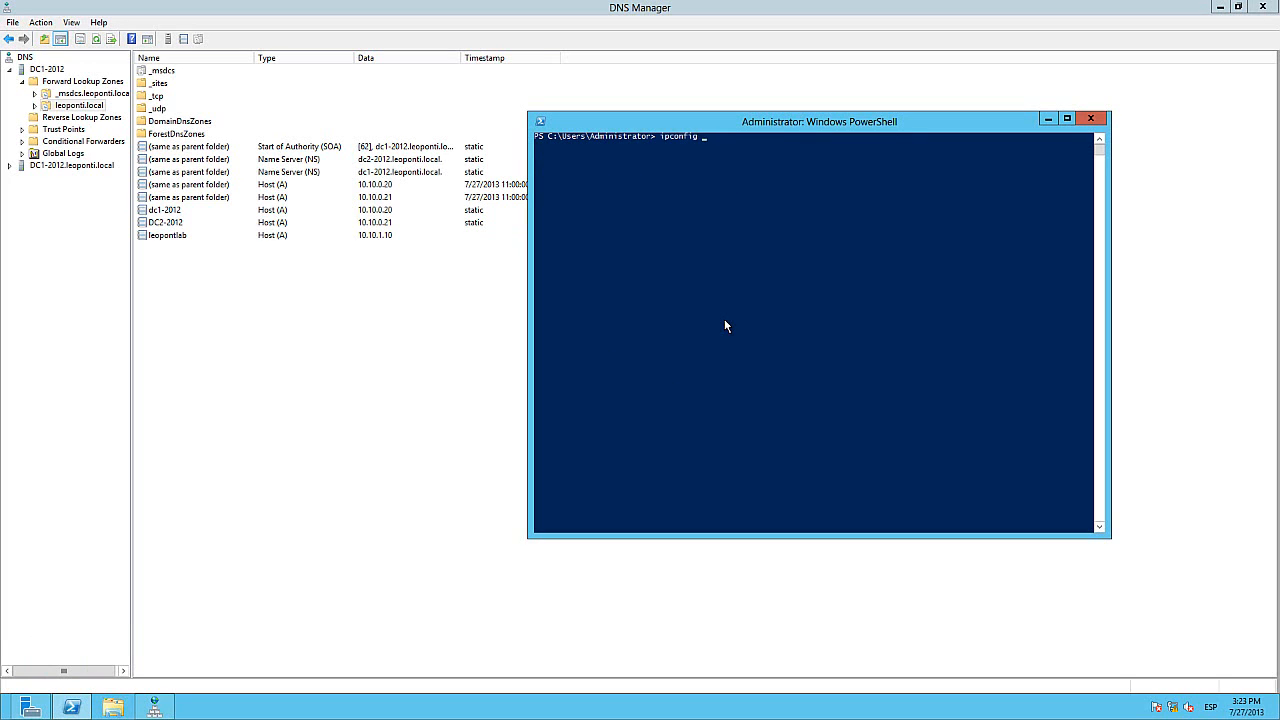
text(/flushdns)
key(Return)
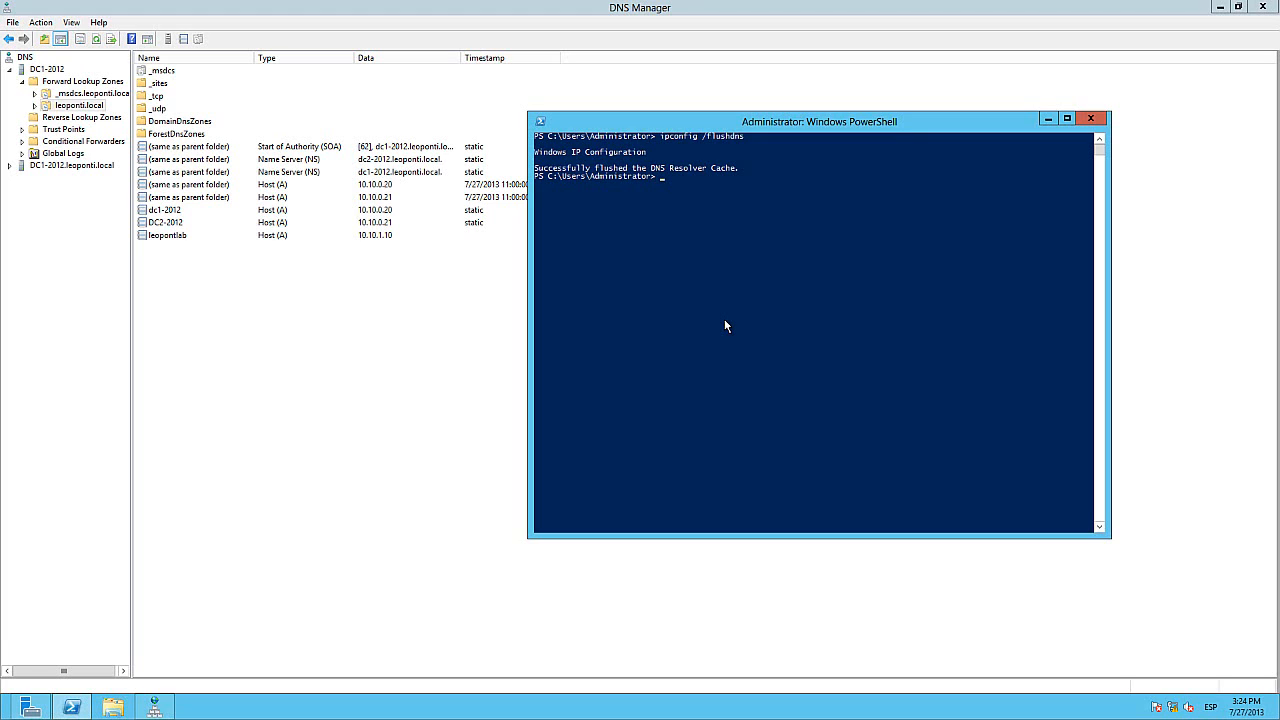
Ping leopontilab again and check the spelling of the new host record's name in DNS Manager.
text(ping leopontilab)
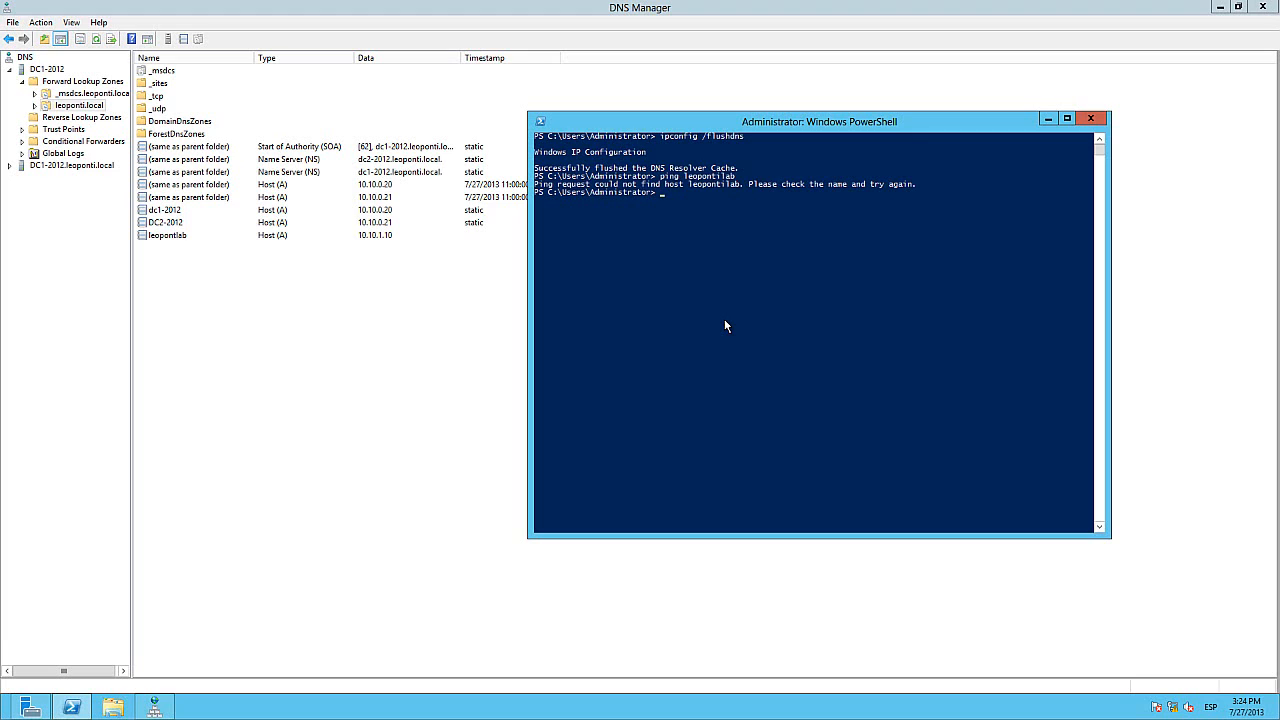
click(195, 301)
click(168, 236)
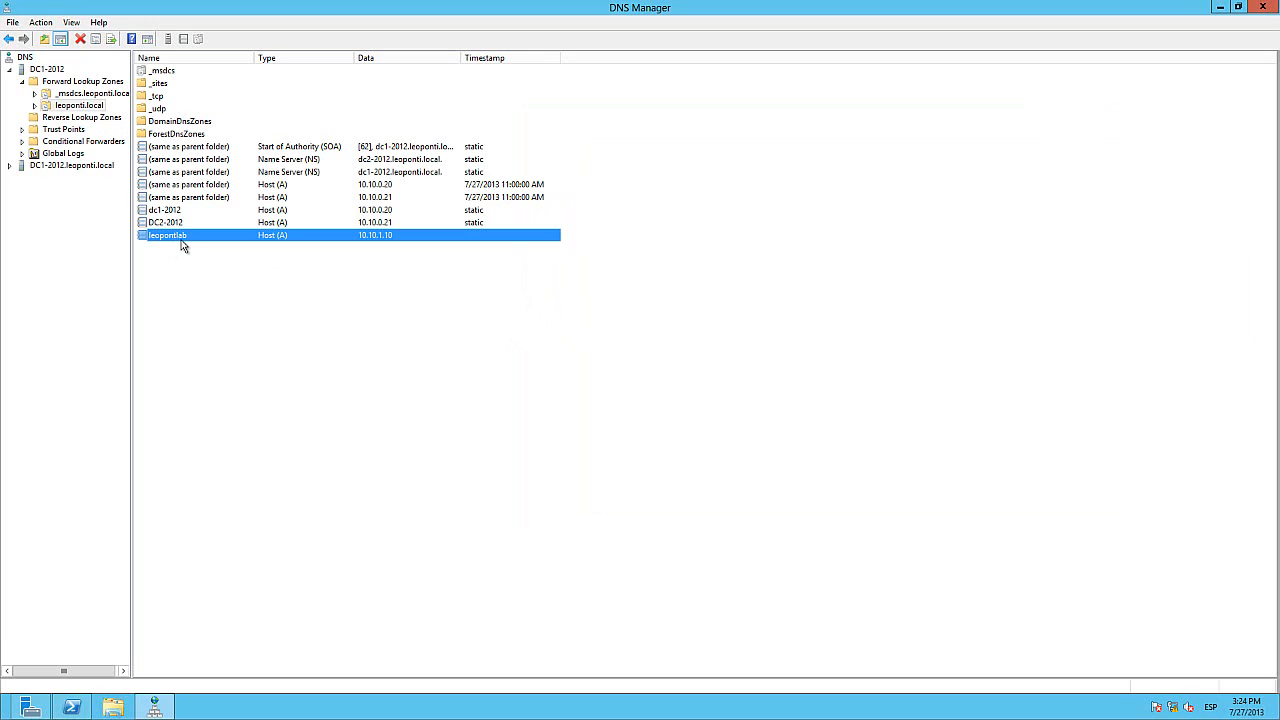
Return to Windows PowerShell and ping the host under its recorded name, leopontlab.
click(68, 707)
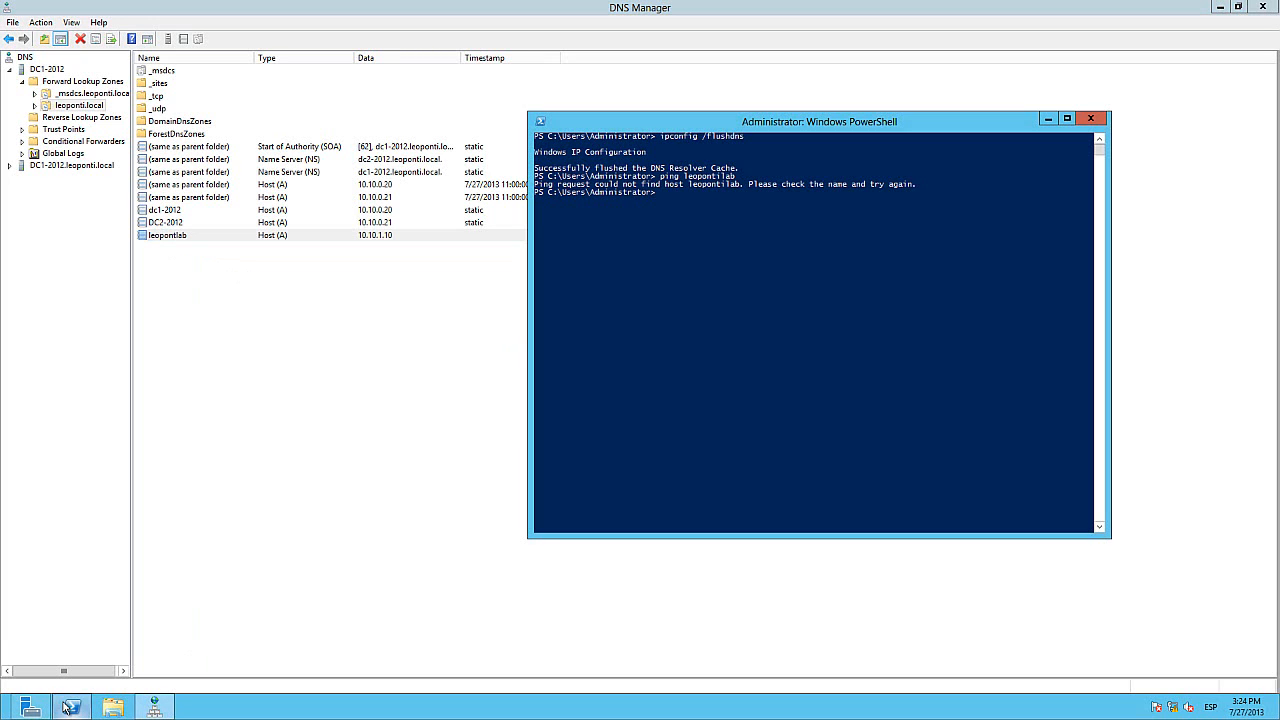
key(Up)
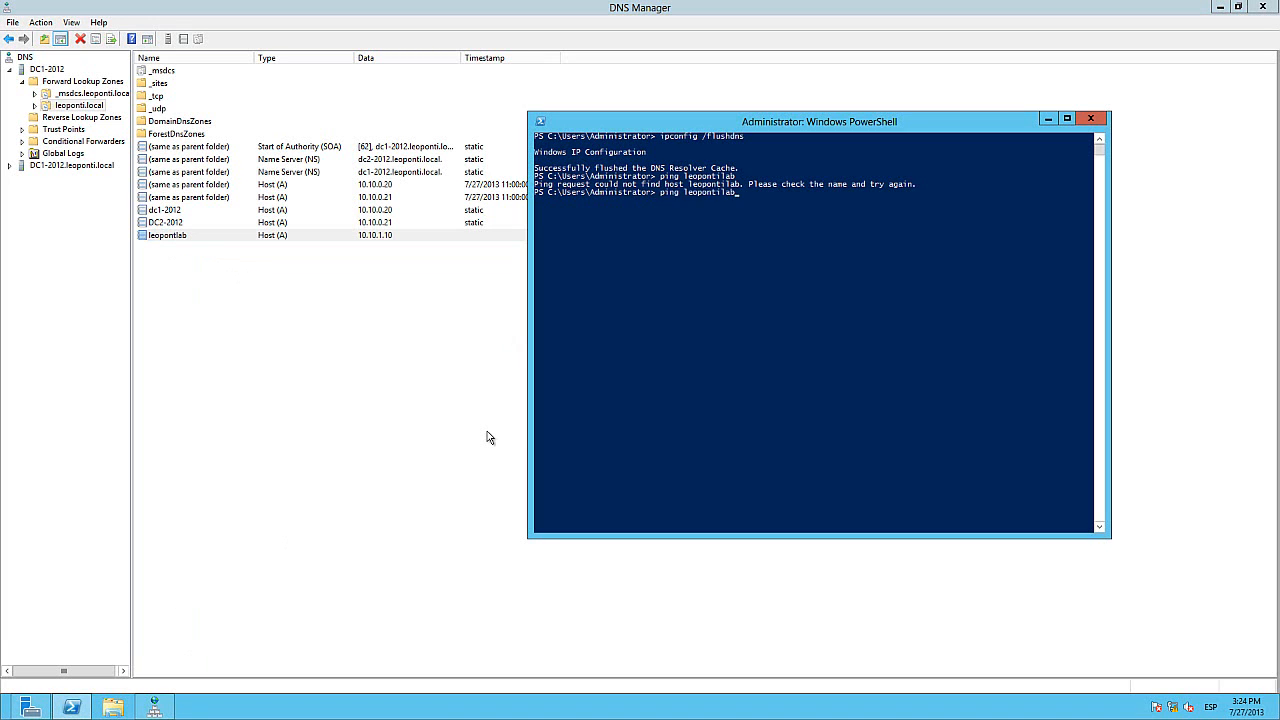
key(BackSpace)
key(Return)
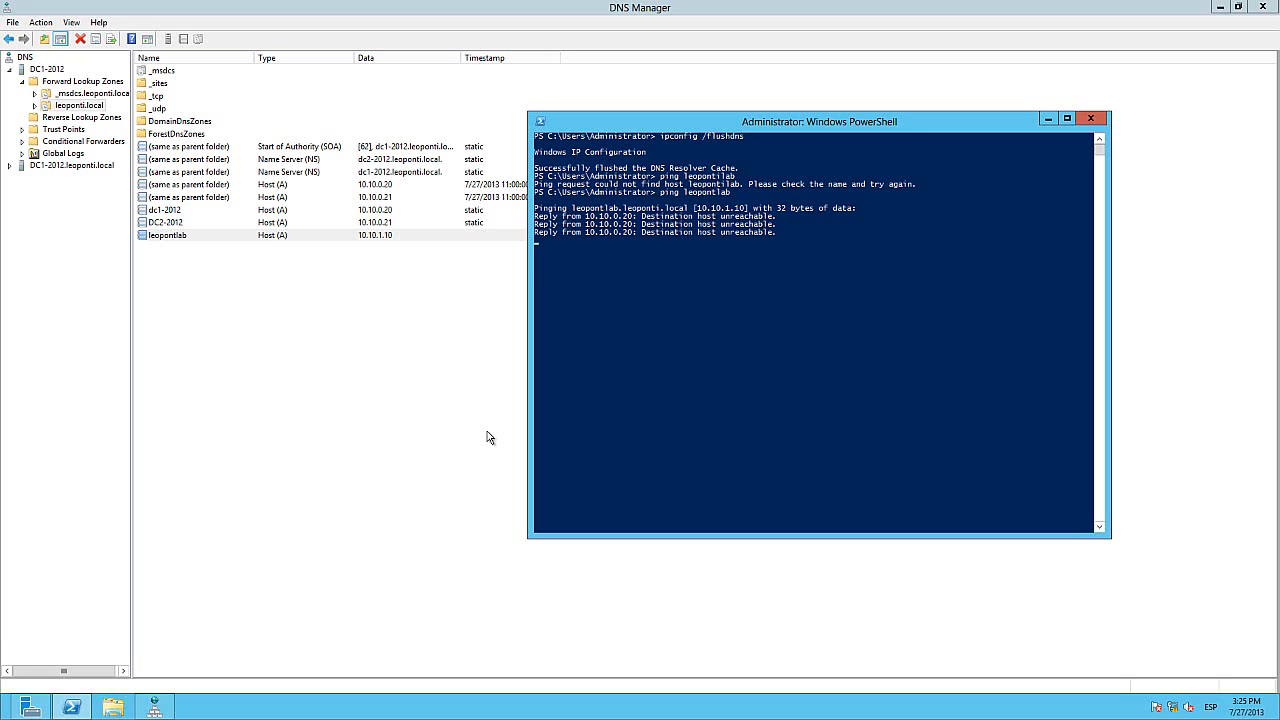
In DNS Manager, start a new reverse lookup zone as a primary zone stored in Active Directory.
click(259, 408)
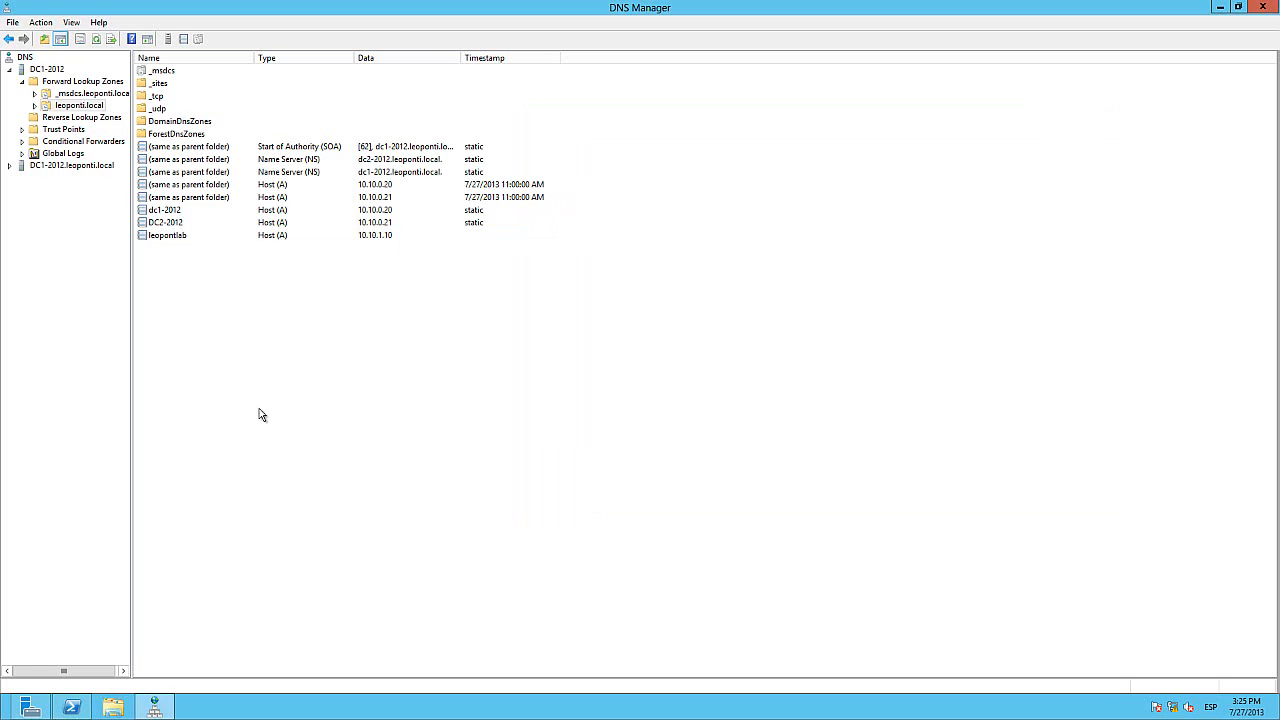
click(107, 118)
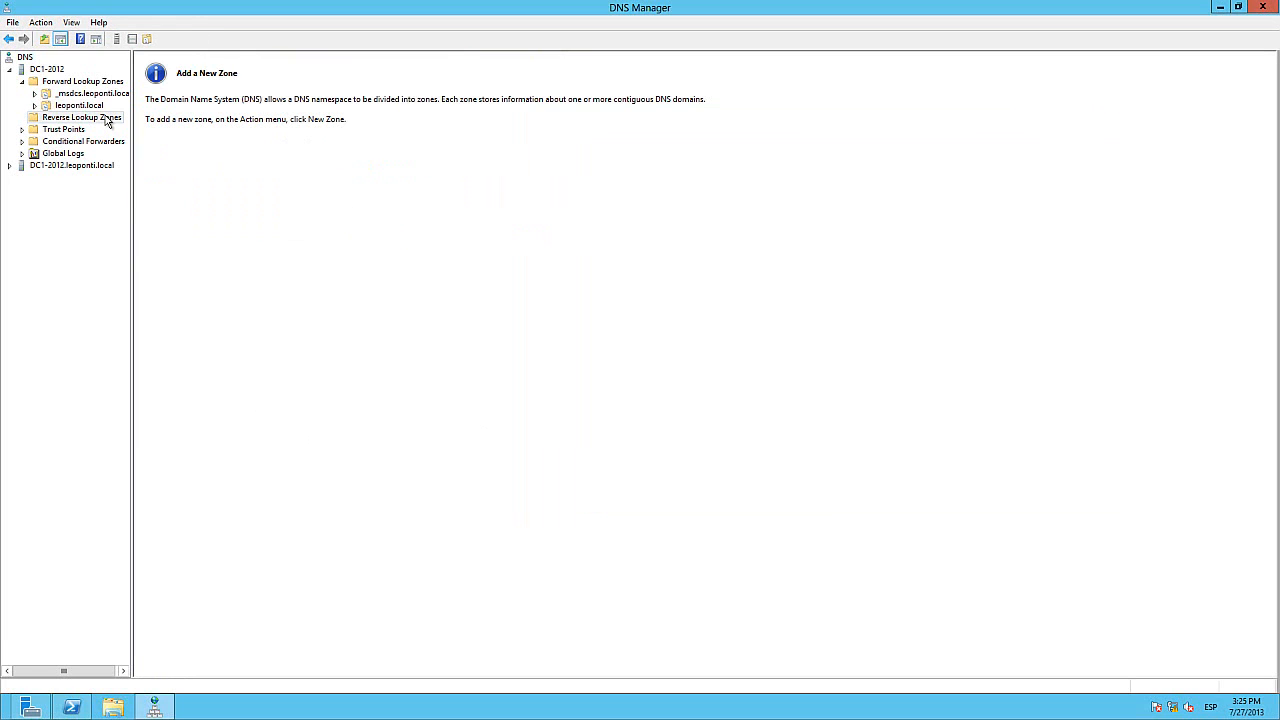
right_click(107, 120)
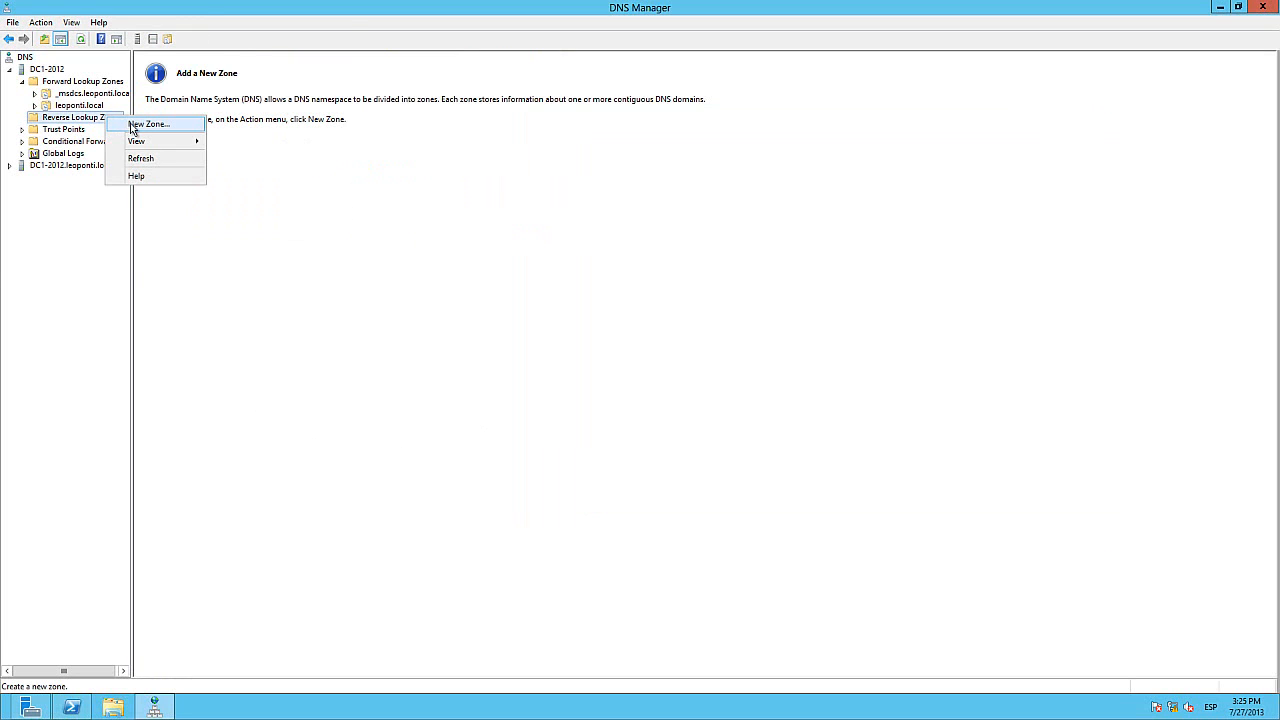
click(146, 124)
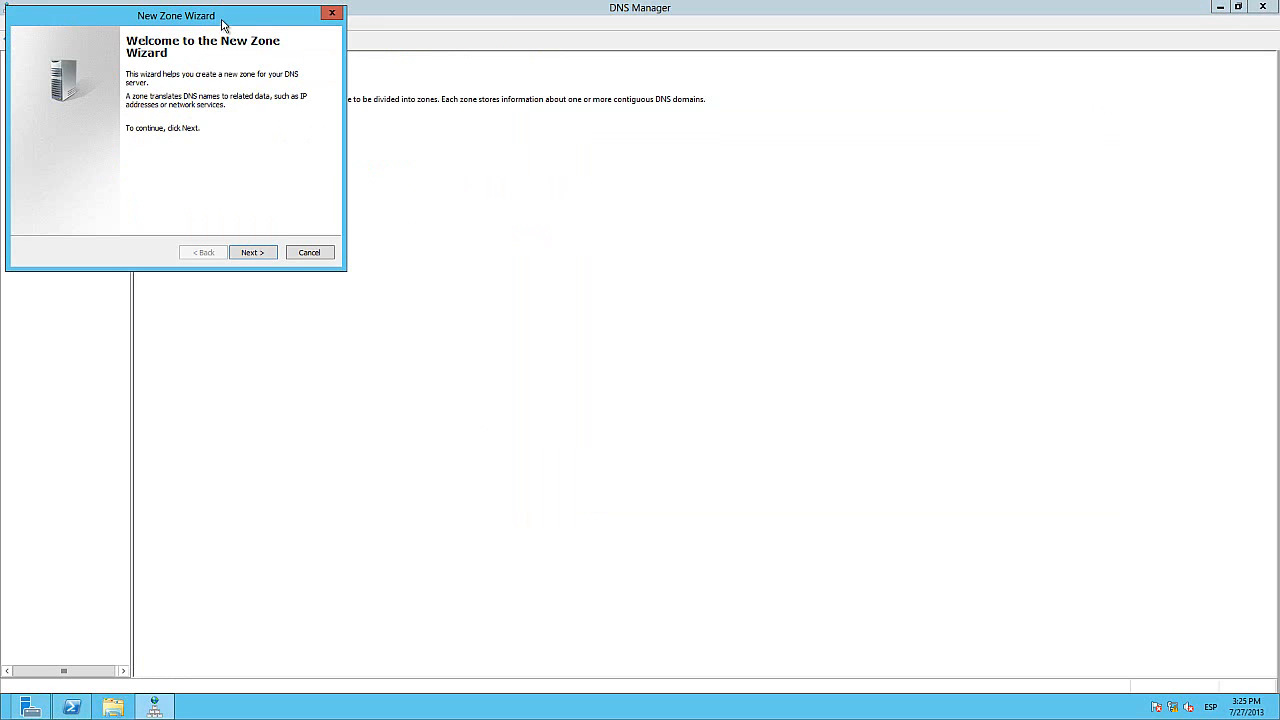
drag(222, 24, 572, 127)
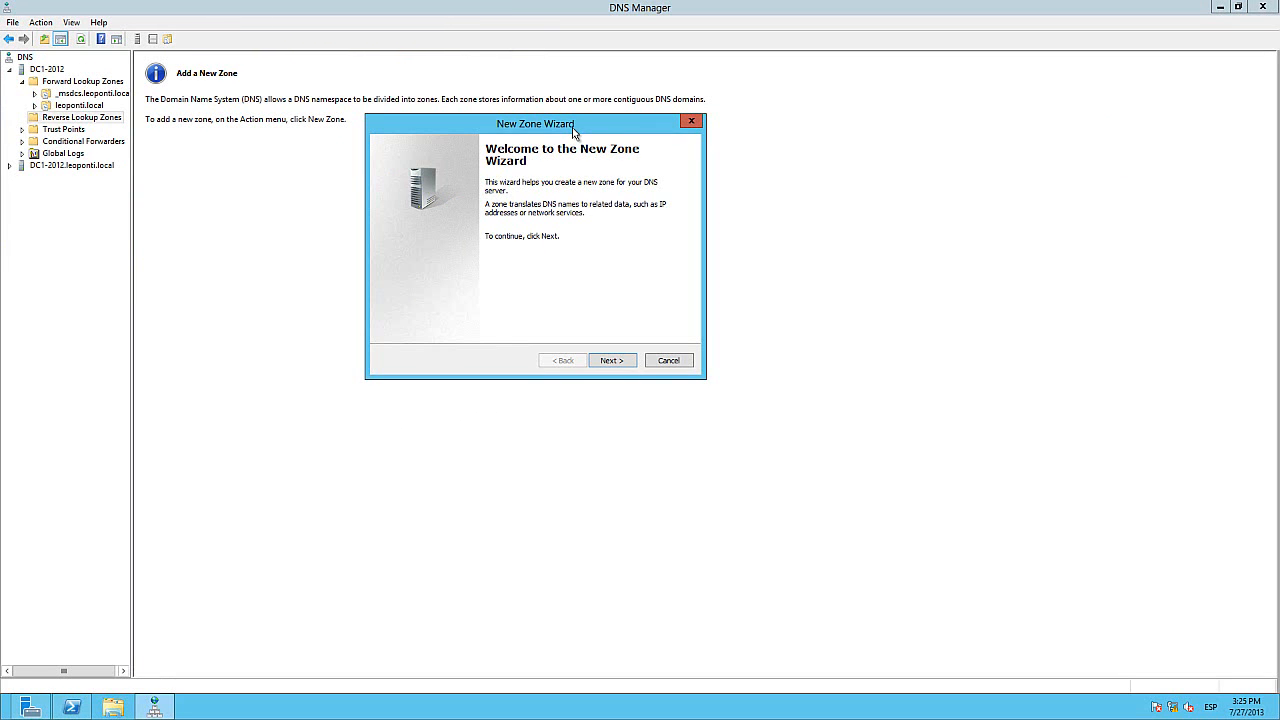
click(612, 361)
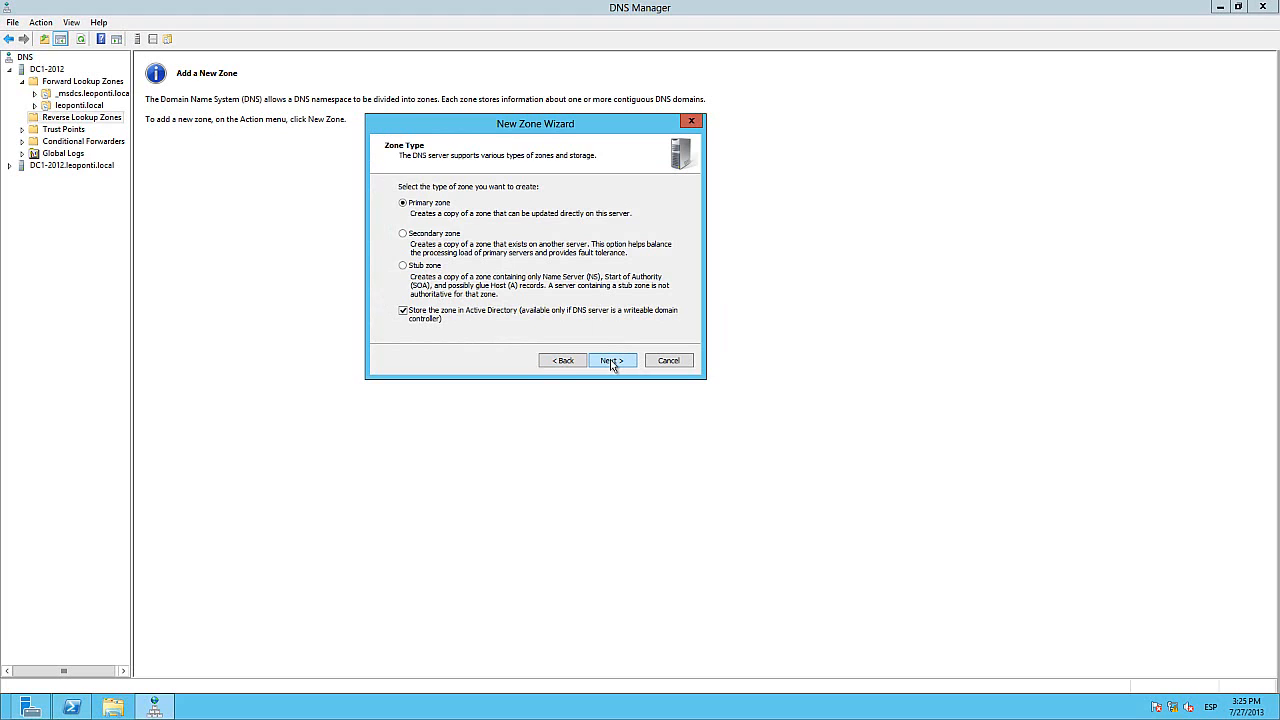
click(612, 362)
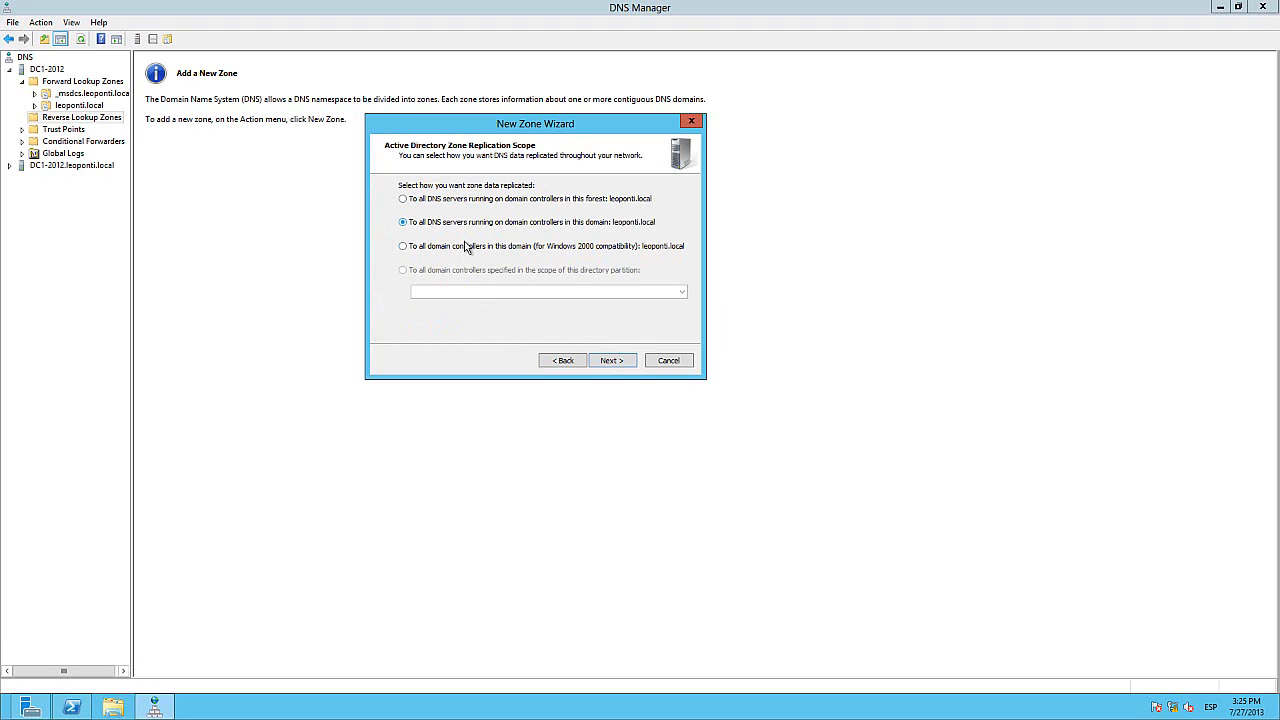
Replicate the zone to all DNS servers in the domain and define it as an IPv4 reverse lookup zone with network ID 10.10.0.
click(612, 361)
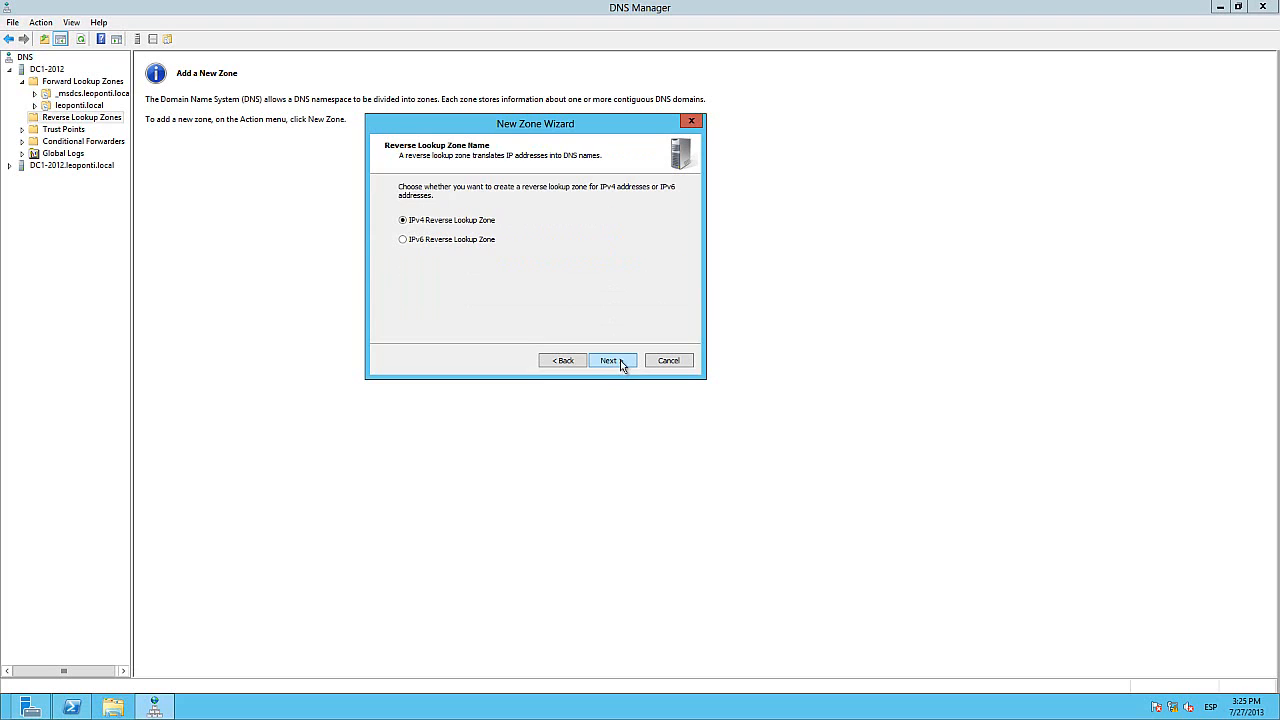
click(619, 362)
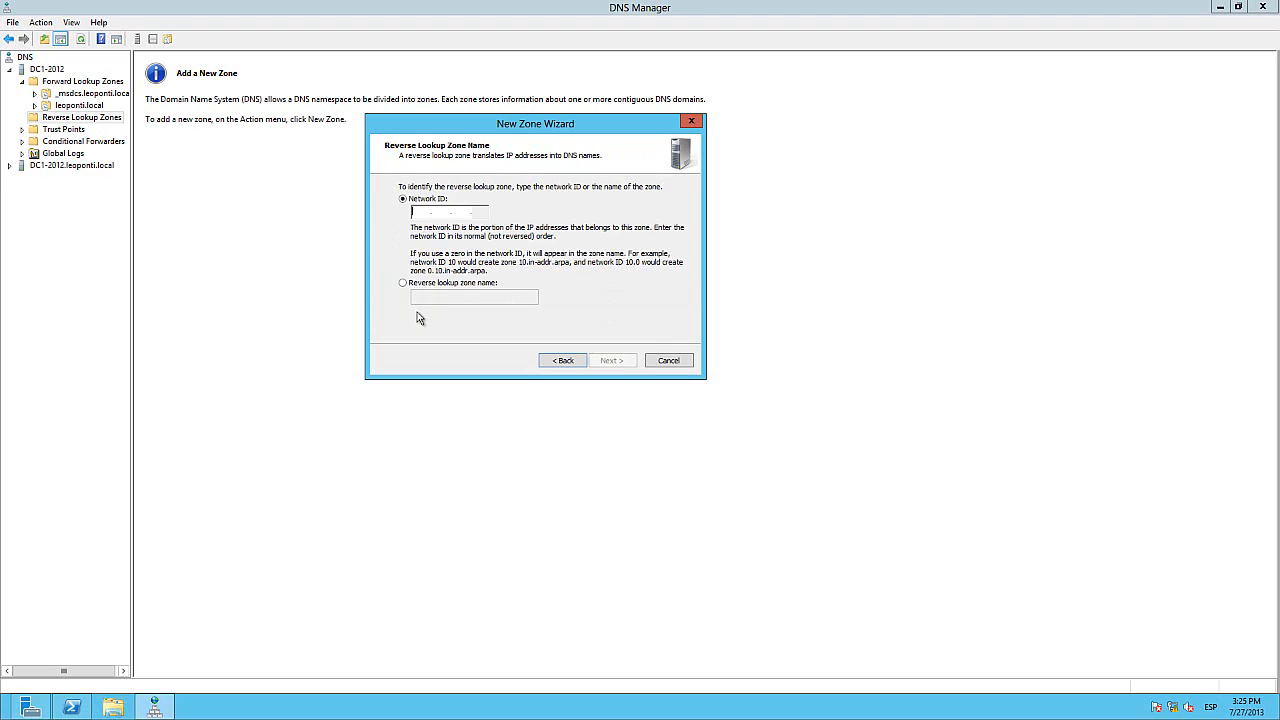
text(10.)
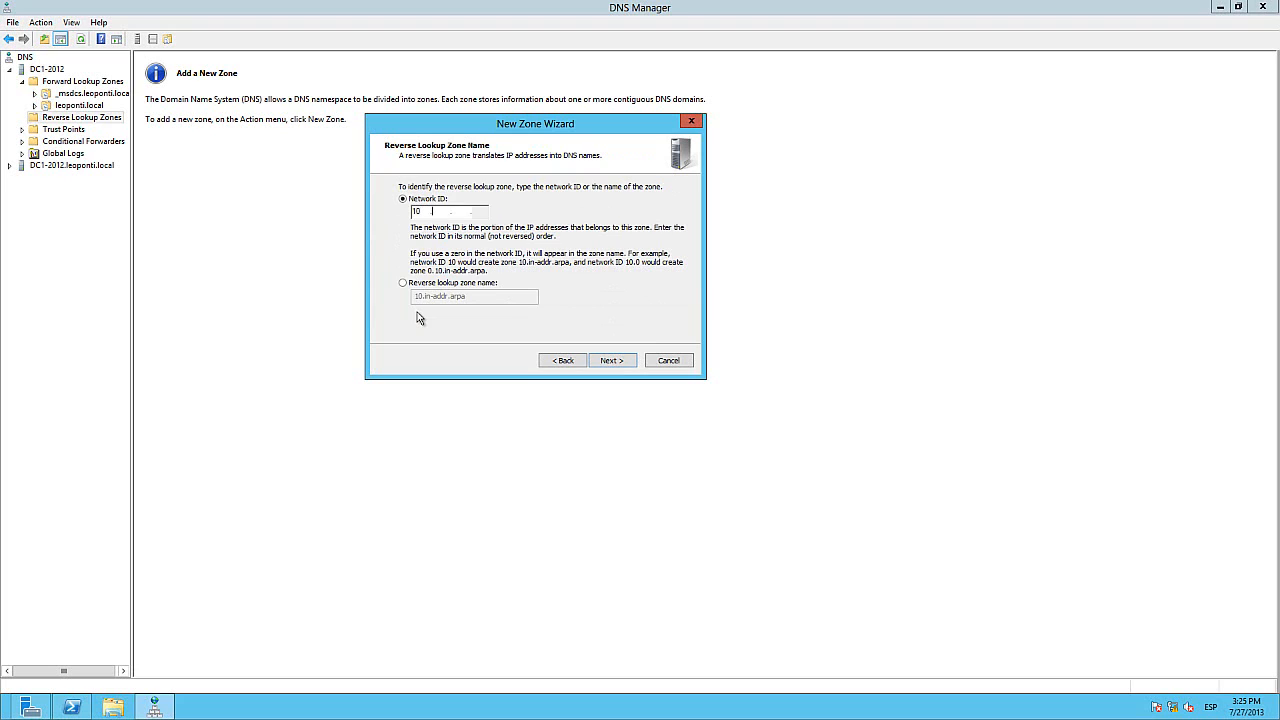
text(10.0)
click(611, 361)
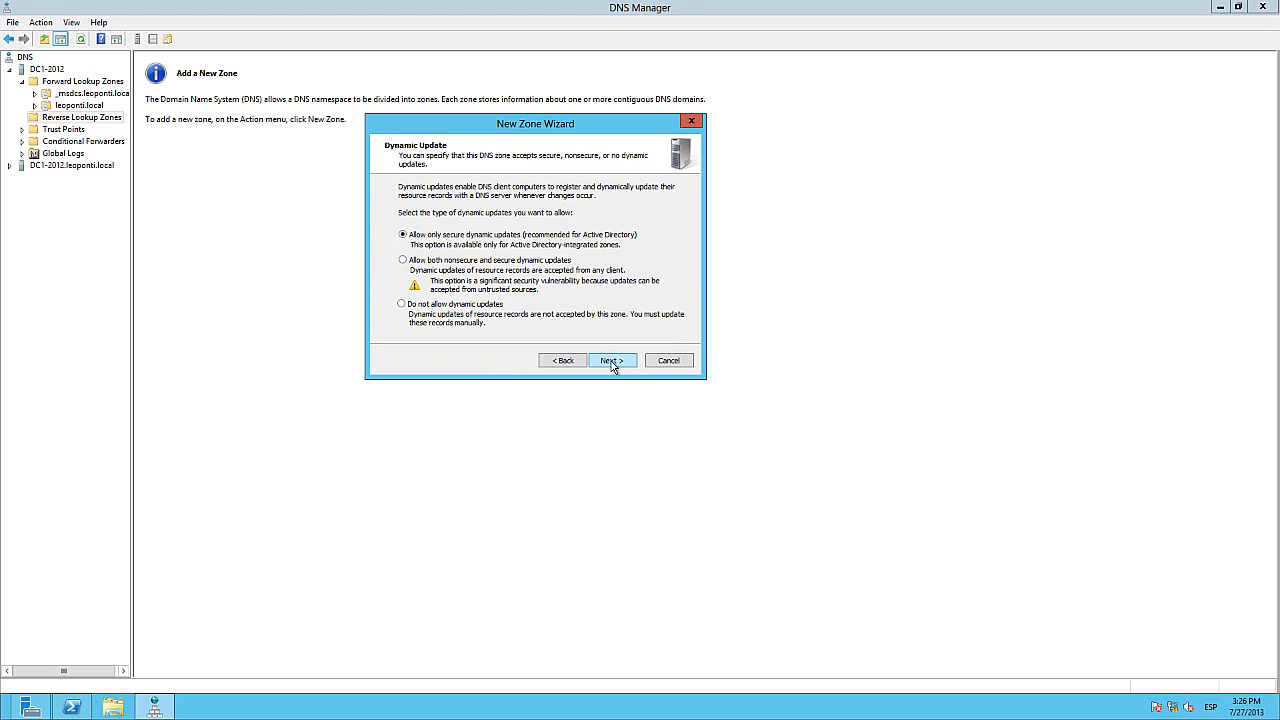
Create the zone with only secure dynamic updates allowed and open 0.10.10.in-addr.arpa to view its records.
click(612, 361)
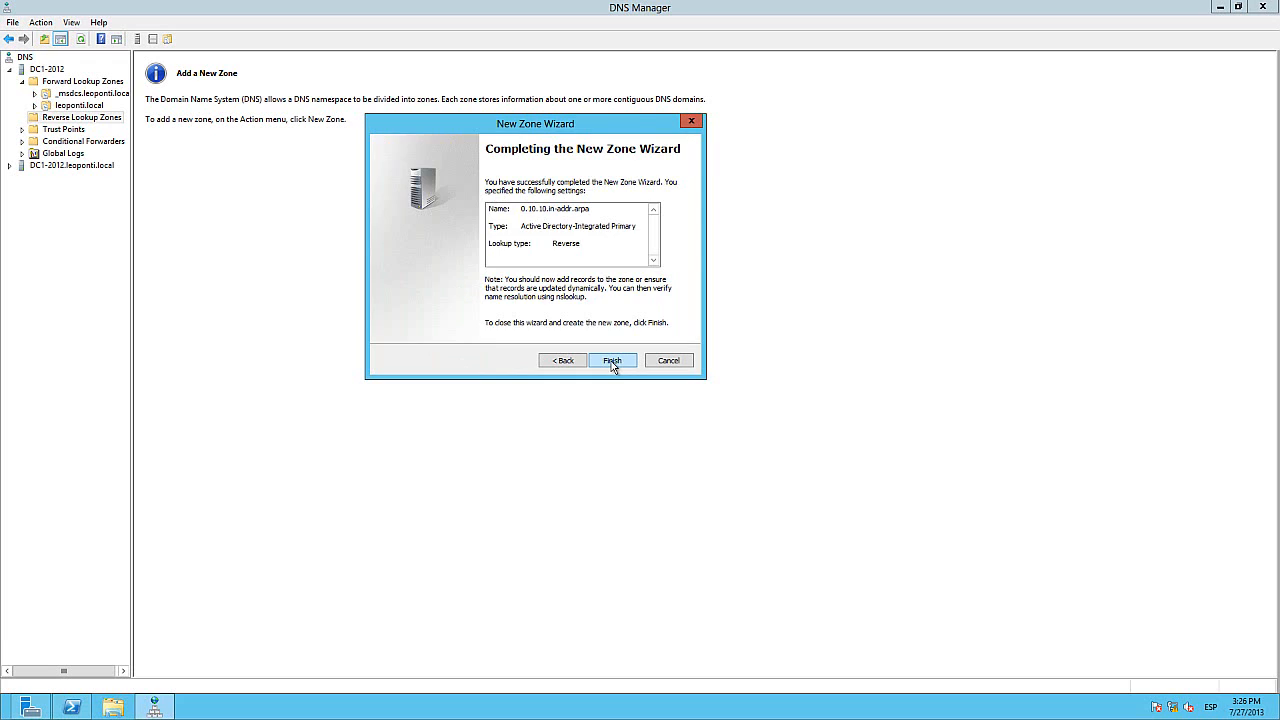
click(611, 361)
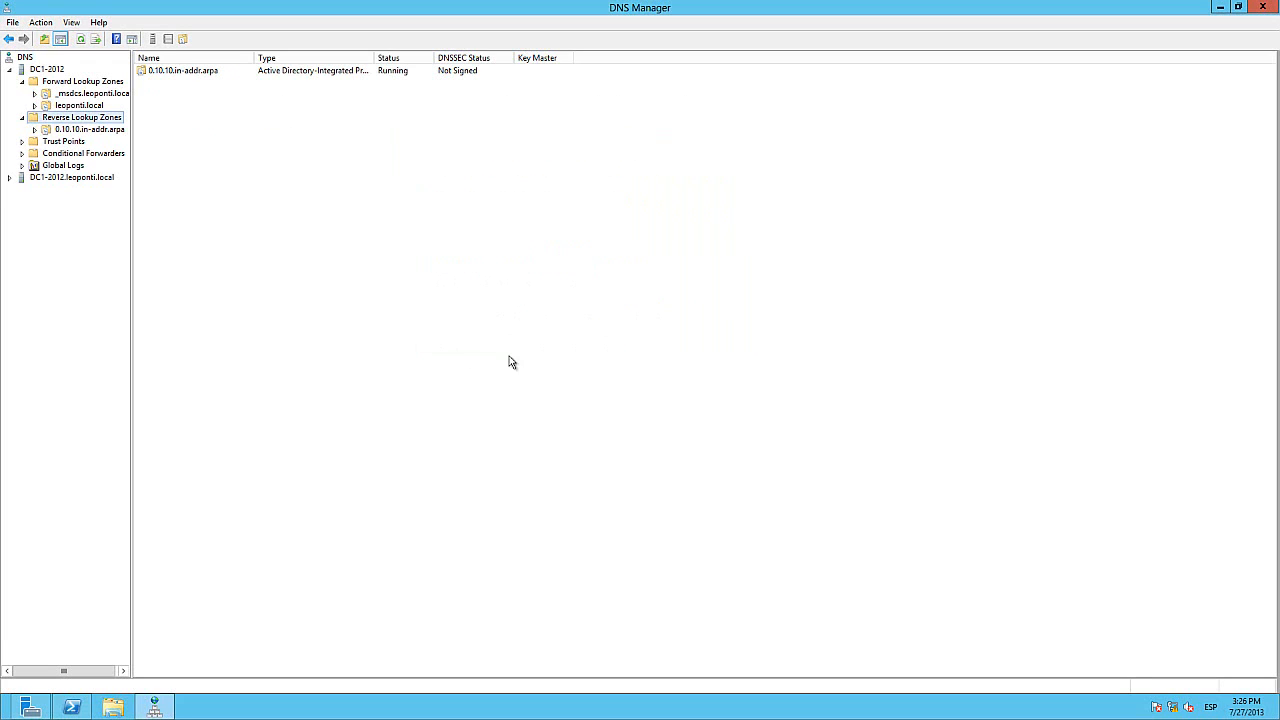
click(73, 130)
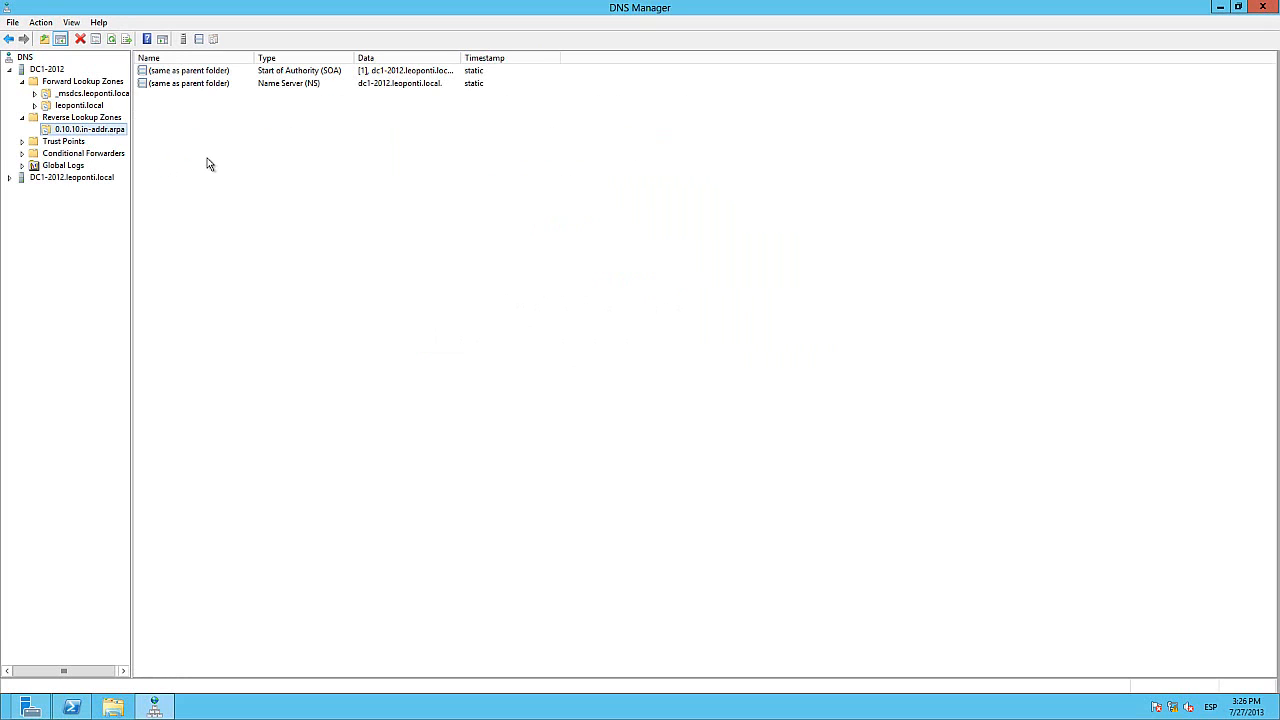
click(309, 193)
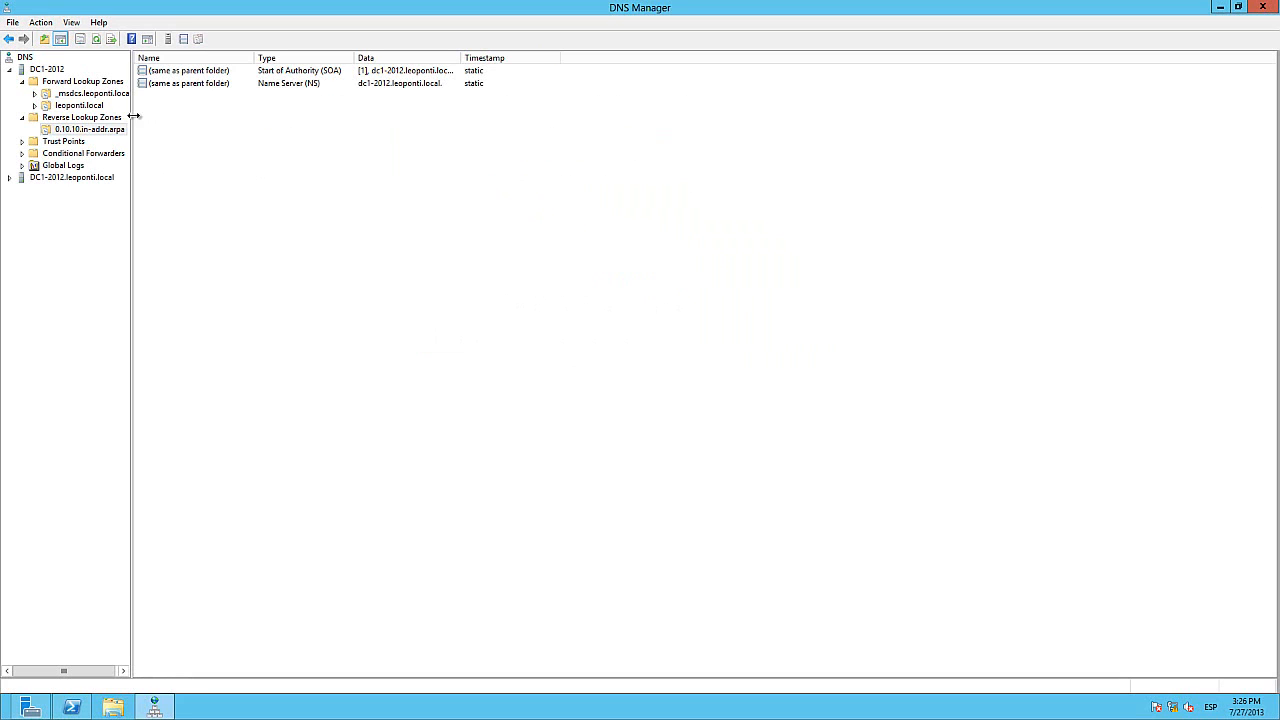
Start a new host record in leoponti.local named leopontilab with IP address 10.10.0.50.
click(94, 106)
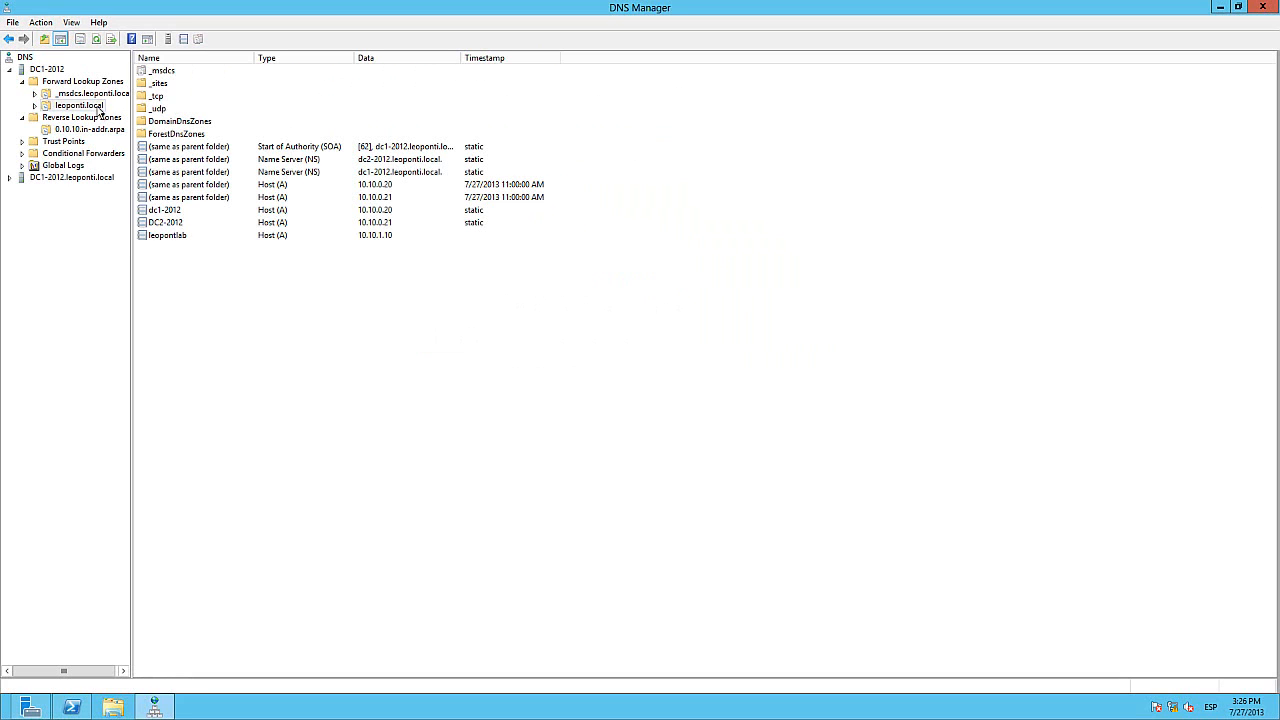
right_click(97, 108)
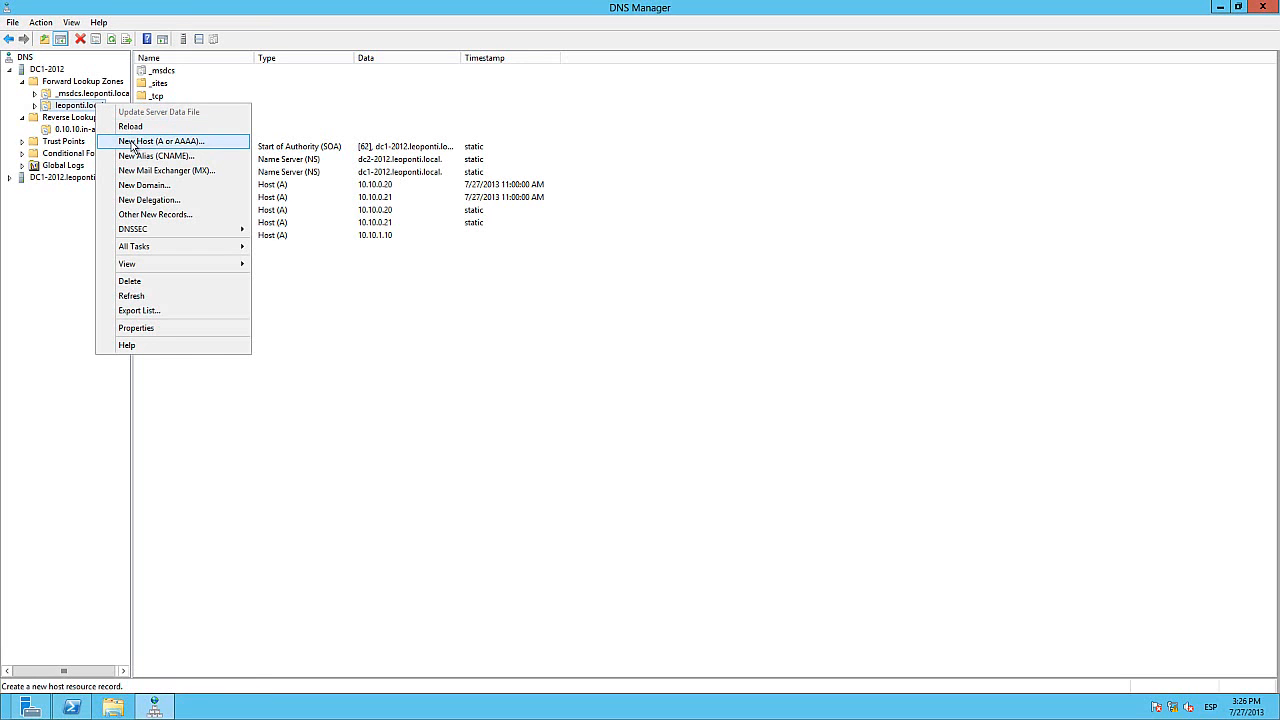
click(131, 145)
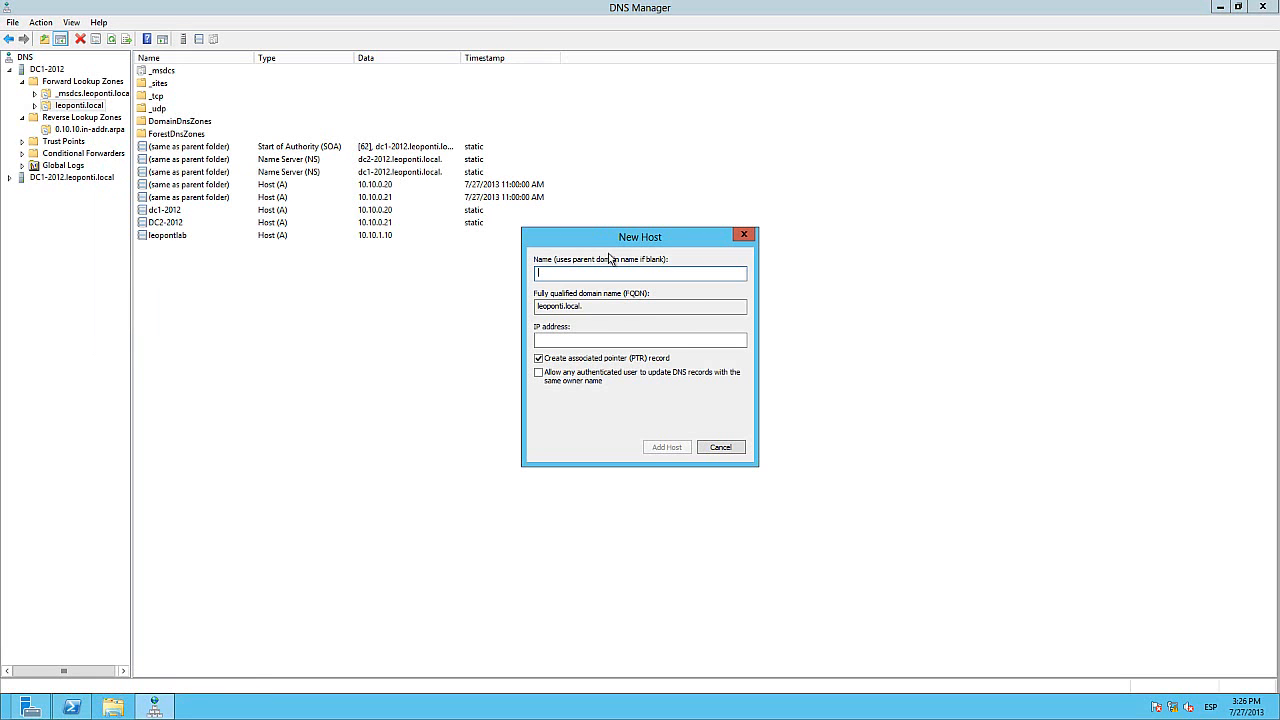
text(leopontilab)
key(Tab)
key(Tab)
text(10)
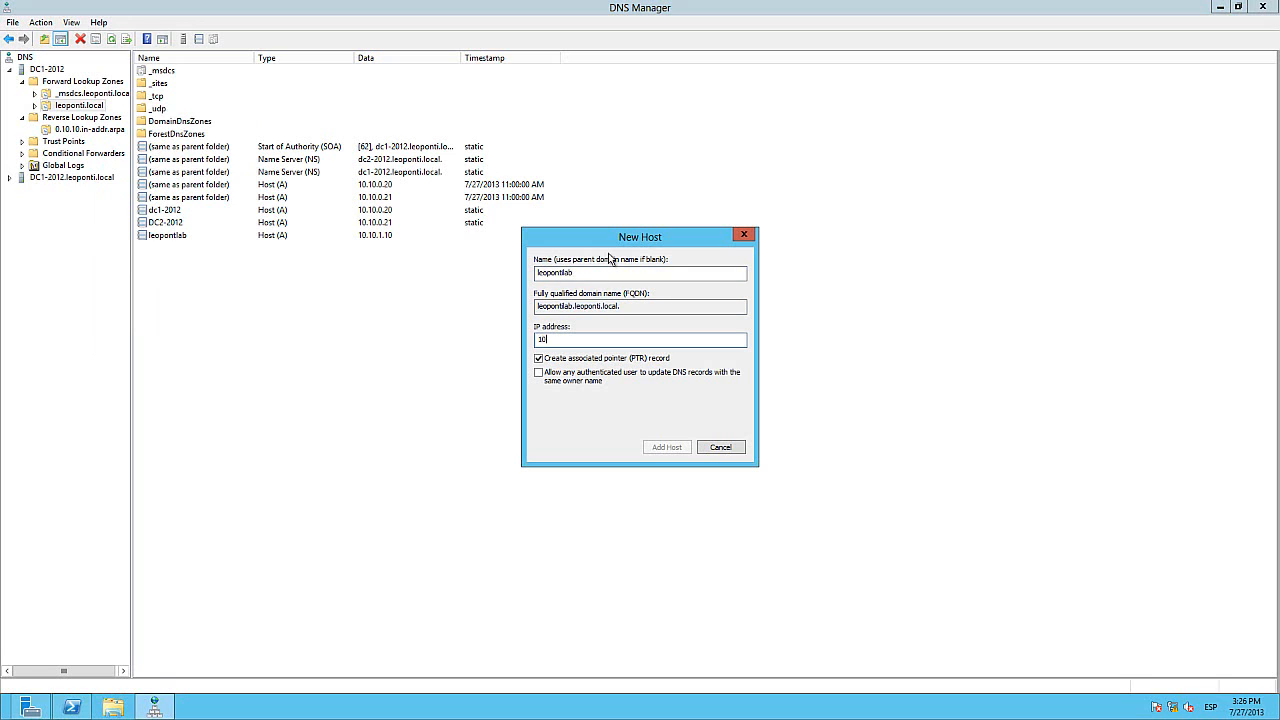
text(.10.0.50)
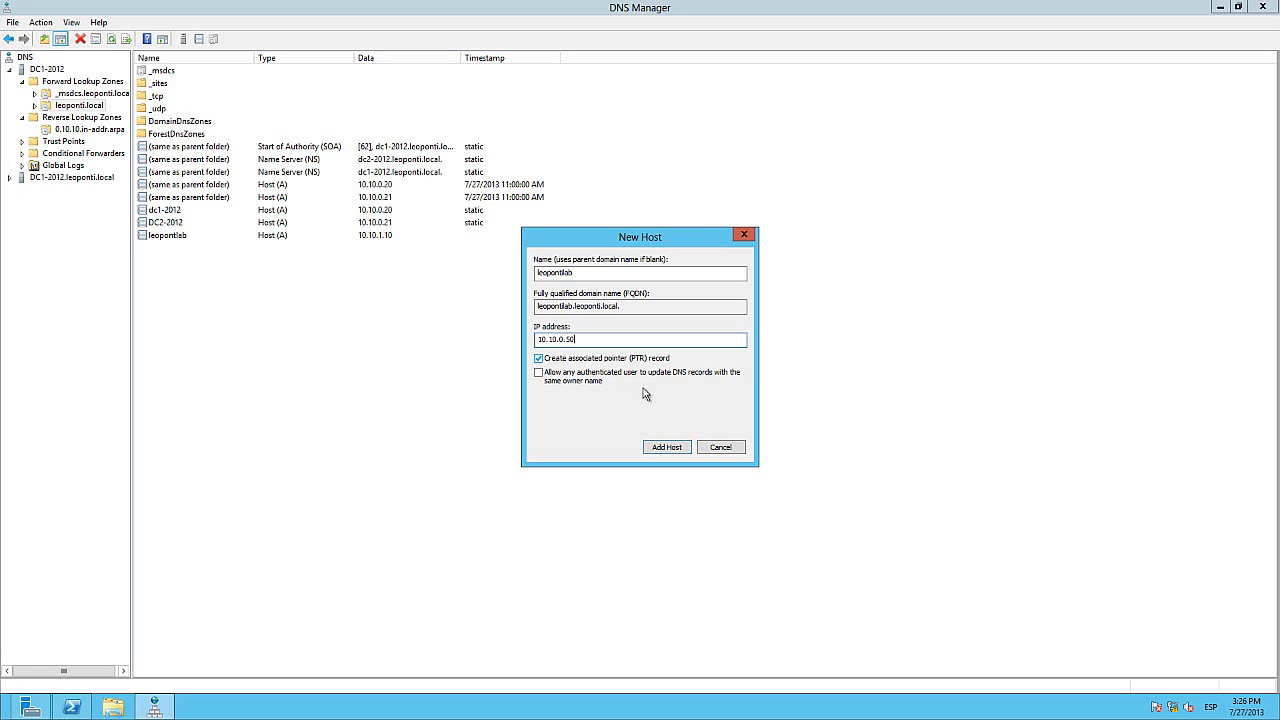
Add the host with its associated pointer (PTR) record, close the New Host dialog and select the leopontilab record.
click(678, 447)
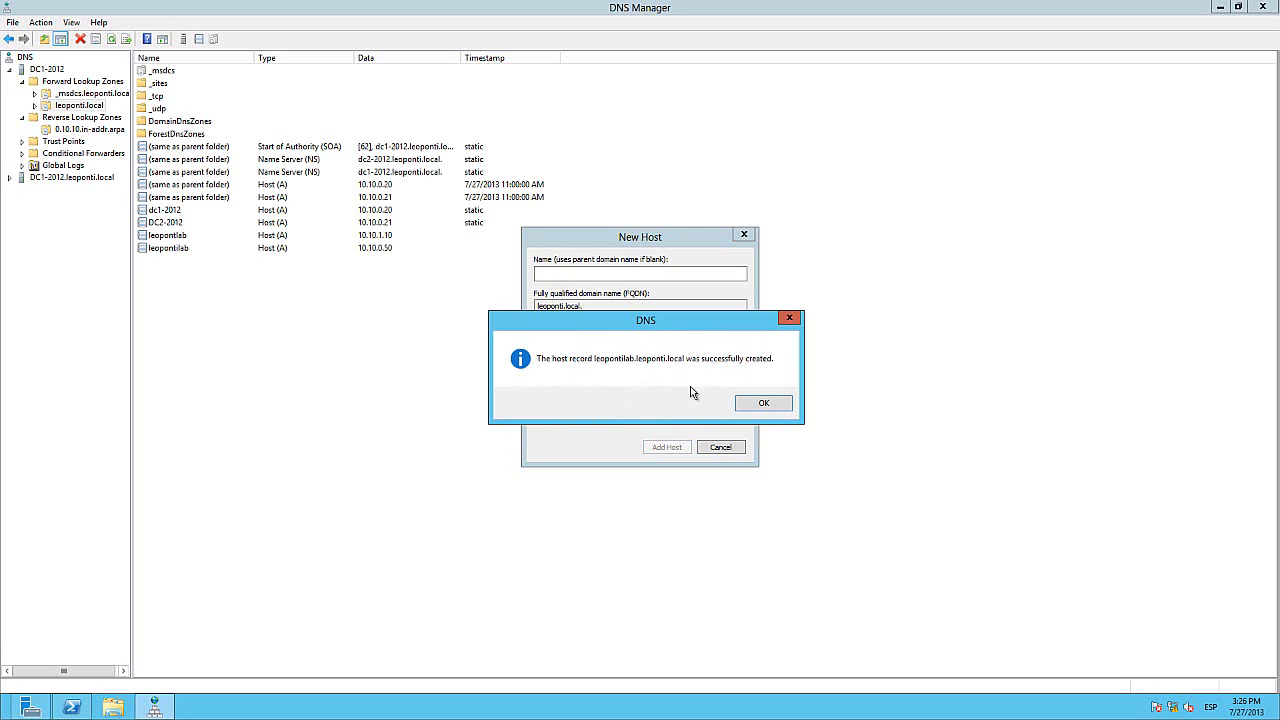
click(752, 406)
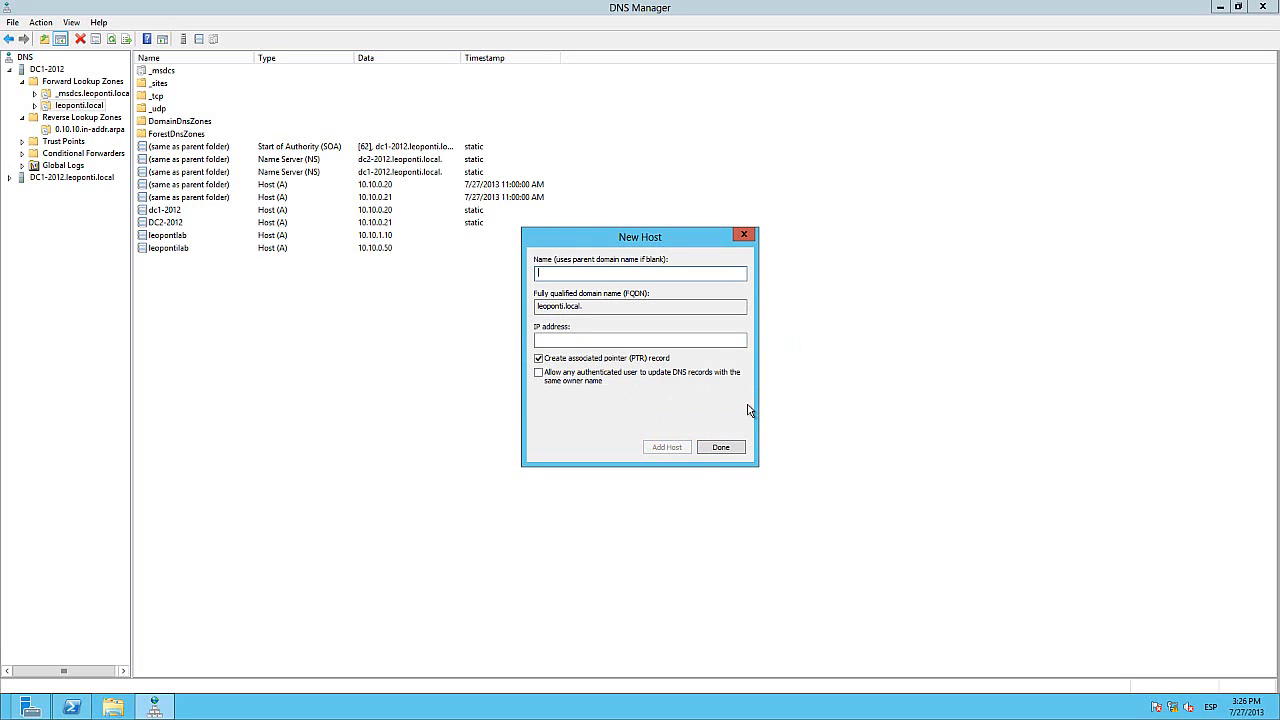
click(721, 455)
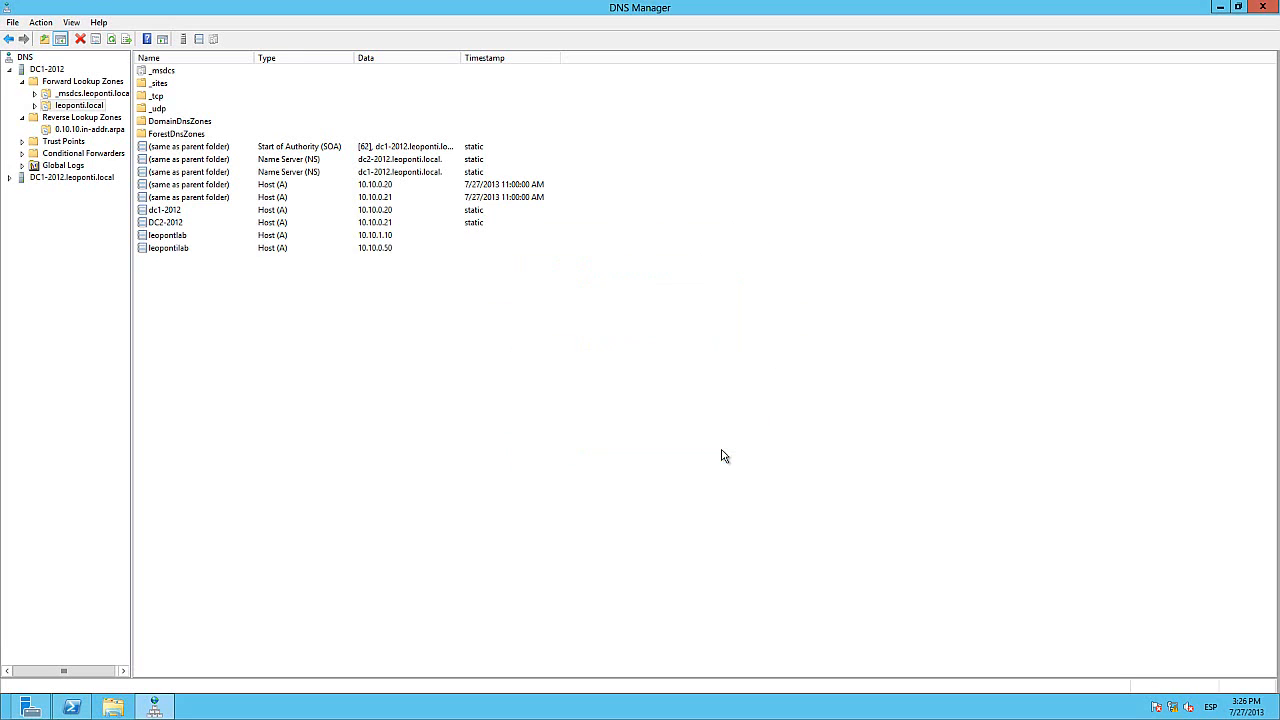
click(183, 250)
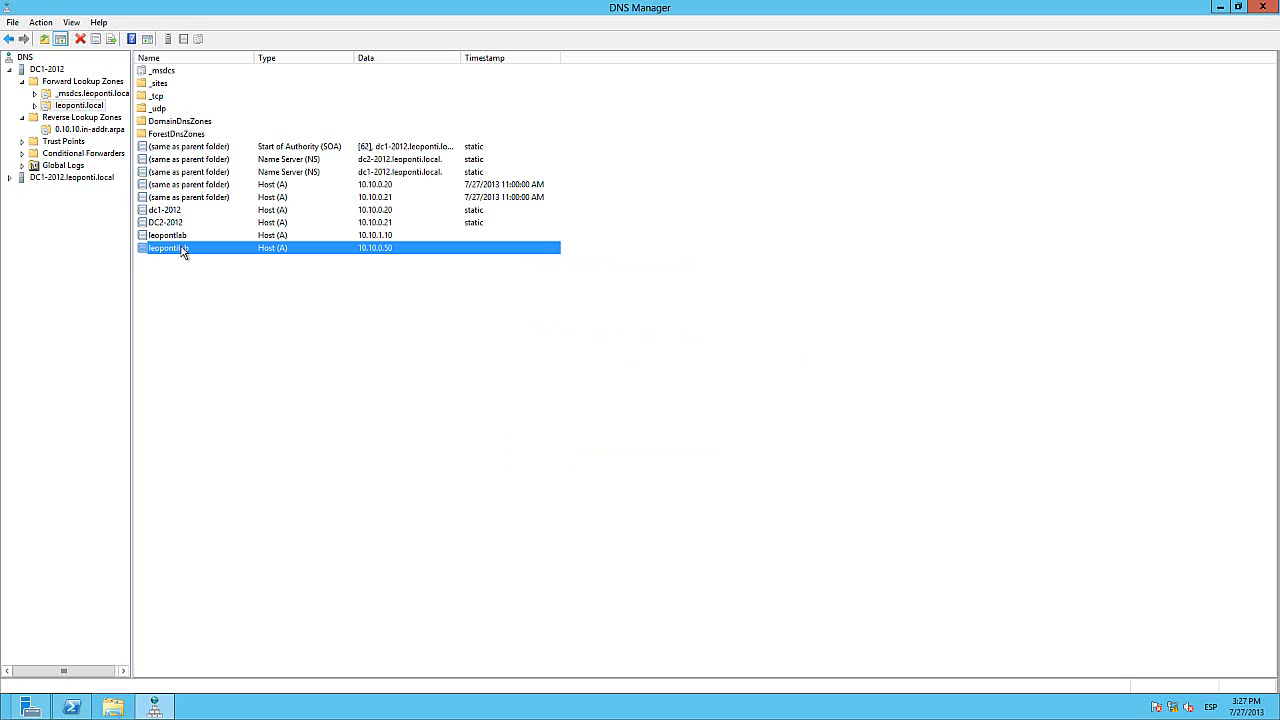
Refresh the 0.10.10.in-addr.arpa reverse zone and select the pointer record for 10.10.0.50.
click(90, 130)
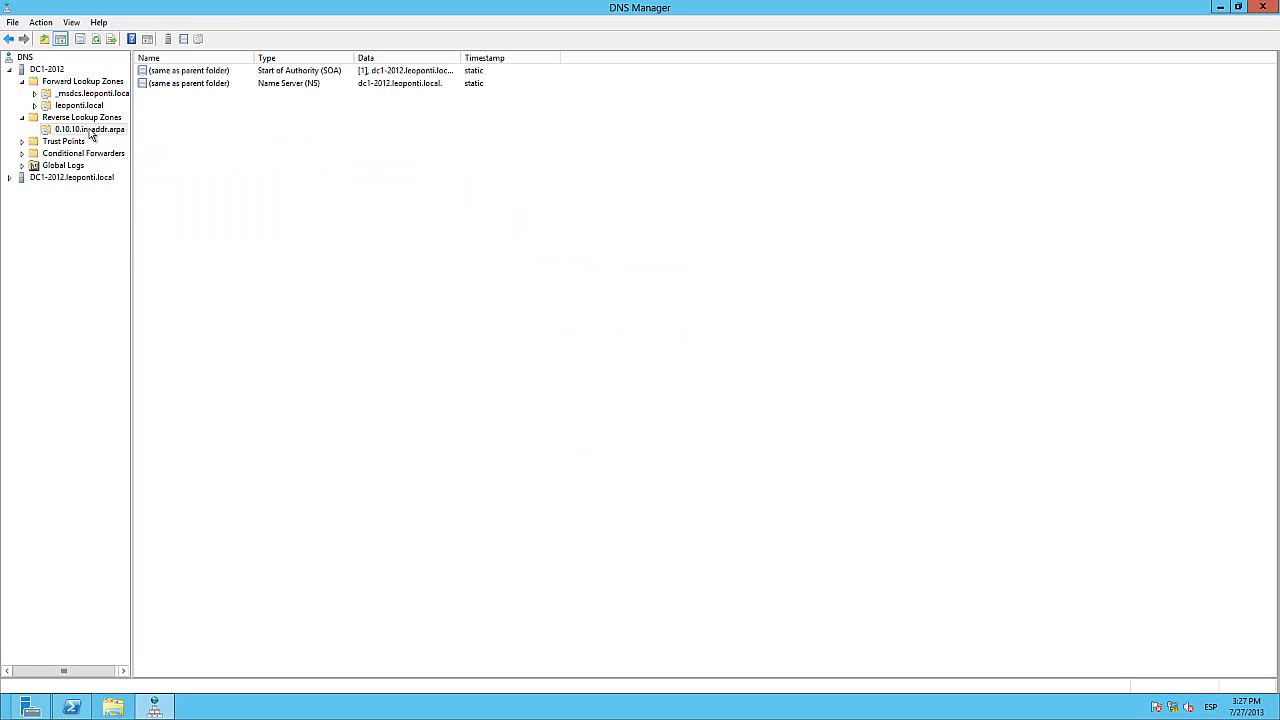
key(F5)
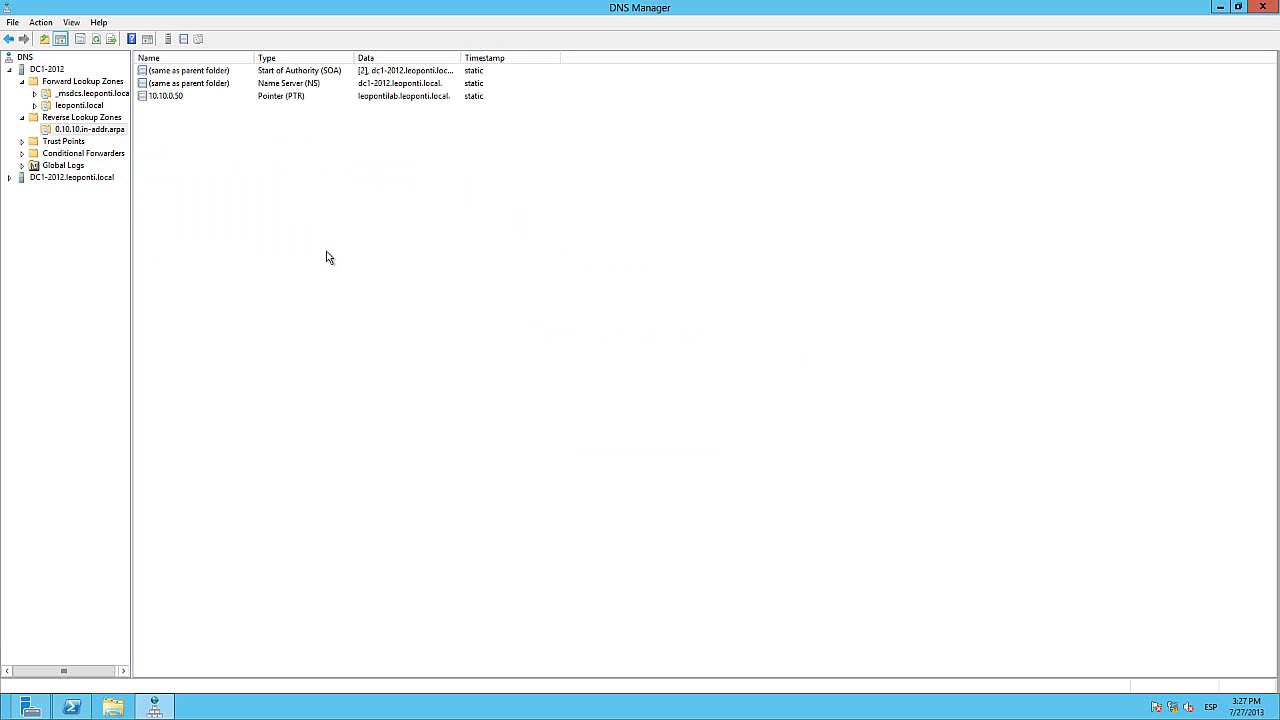
click(190, 98)
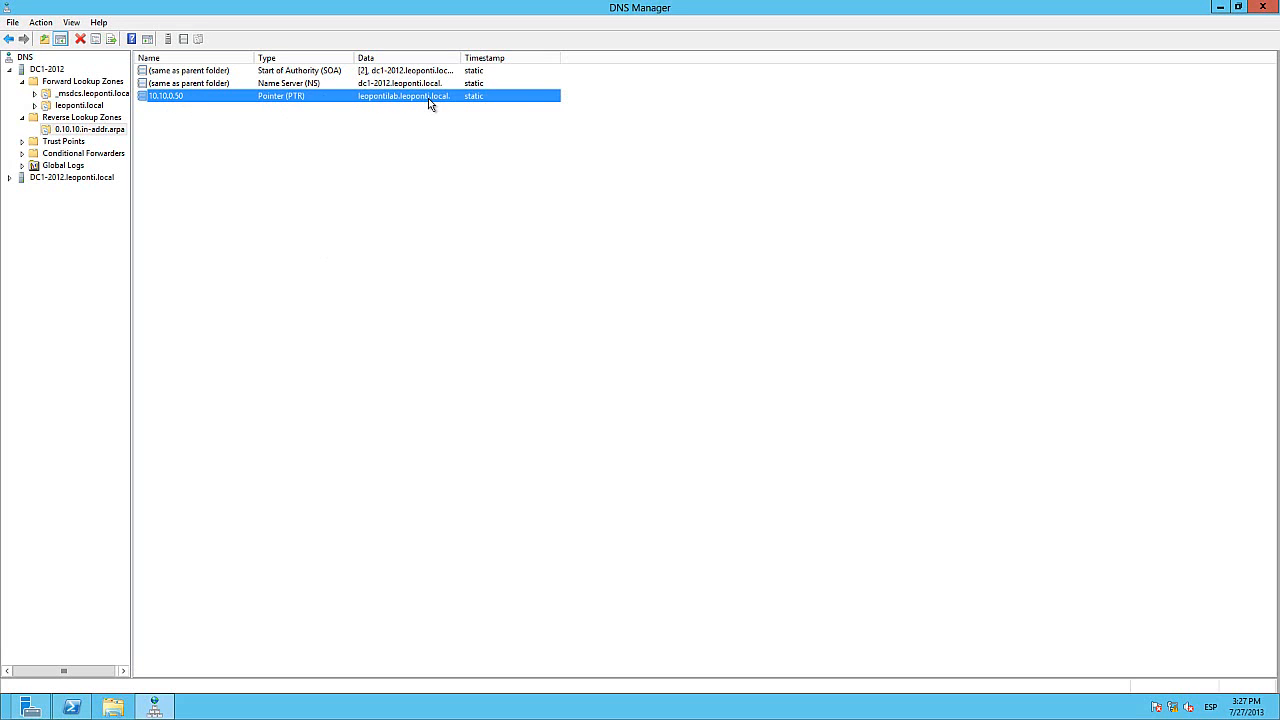
Switch to the PowerShell window, change to the root of drive C and clear the console.
click(72, 707)
click(618, 273)
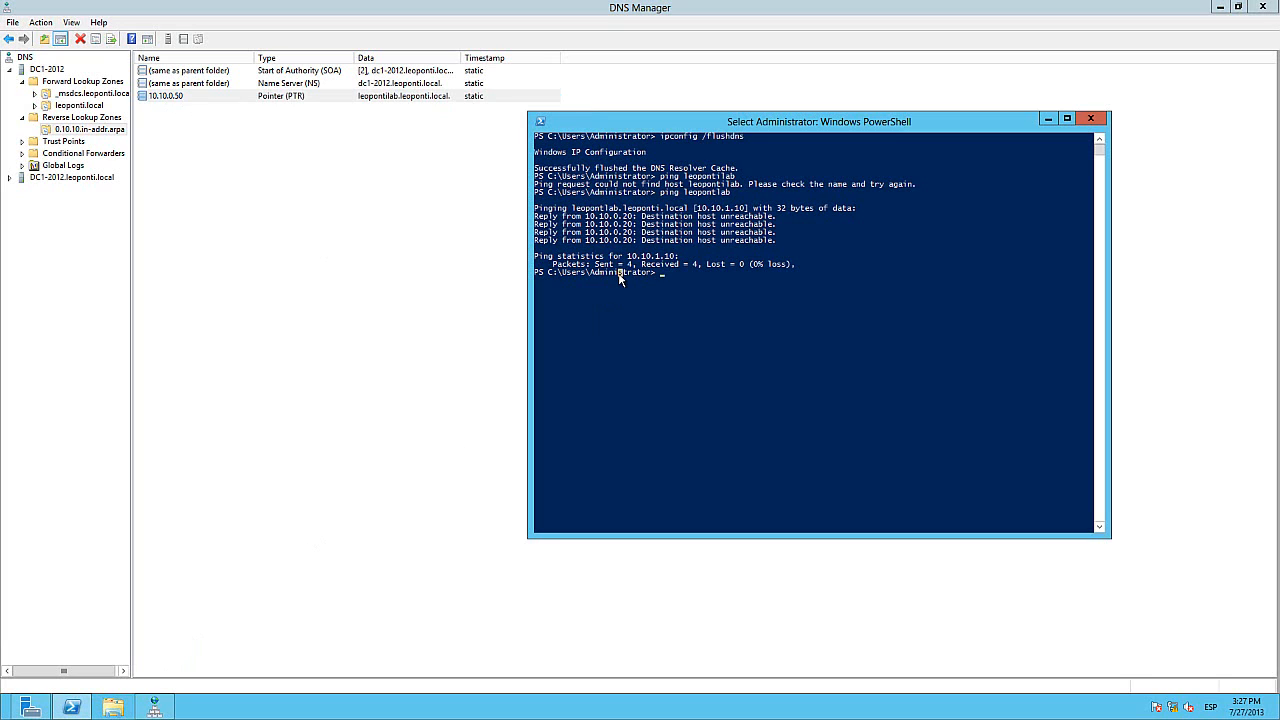
text(cd..)
key(Return)
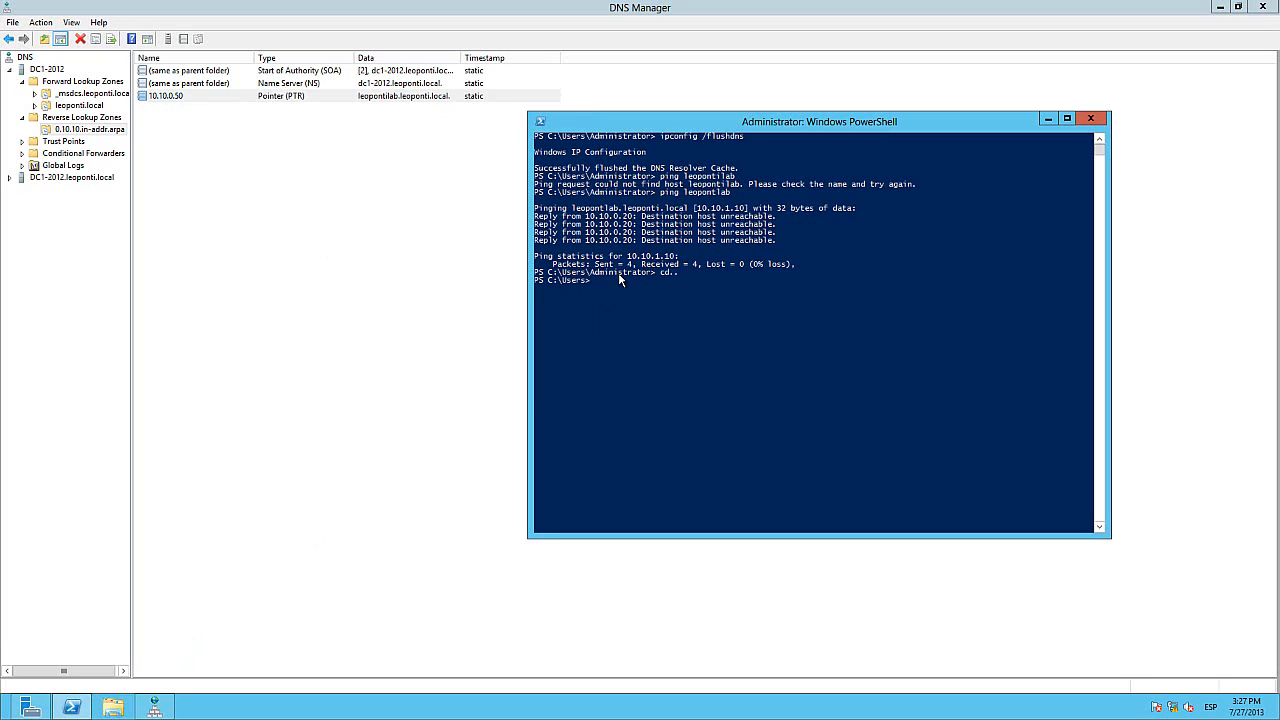
text(cd..)
key(Return)
text(cls)
key(Return)
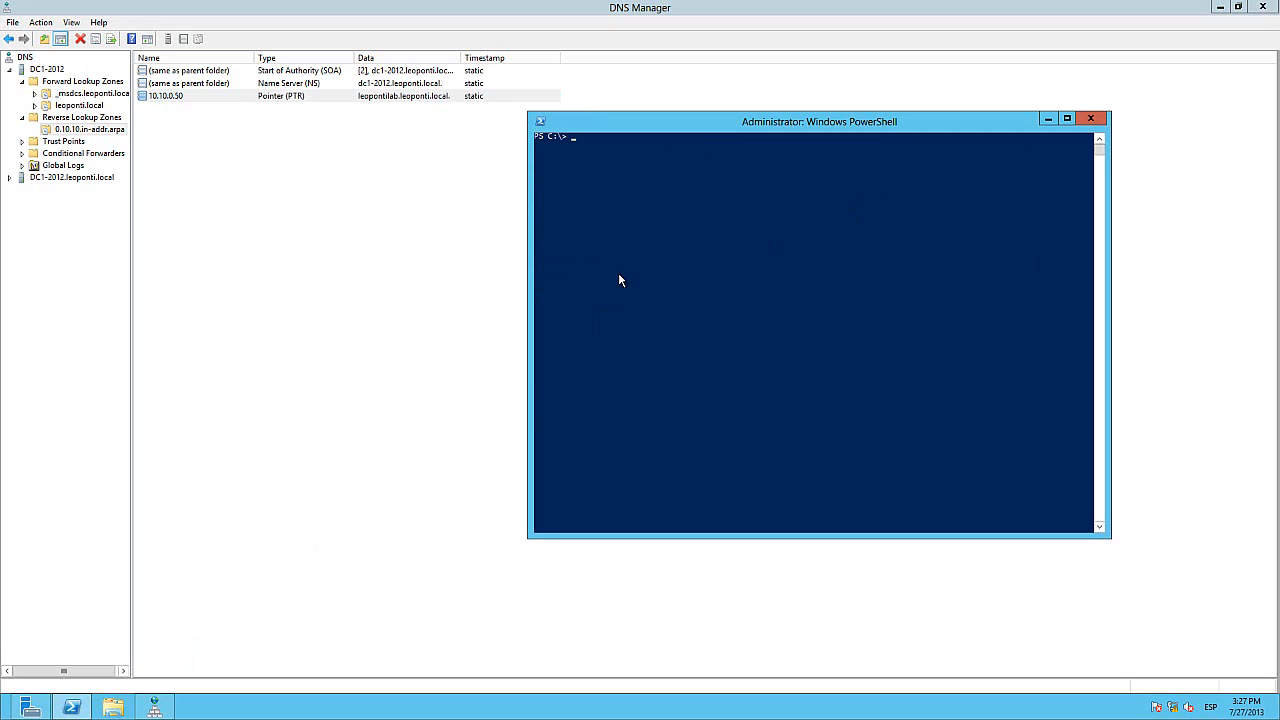
Ping leopontilab, flush the DNS resolver cache twice with ipconfig /flushdns and clear the console.
text(ping)
text(leopontilab)
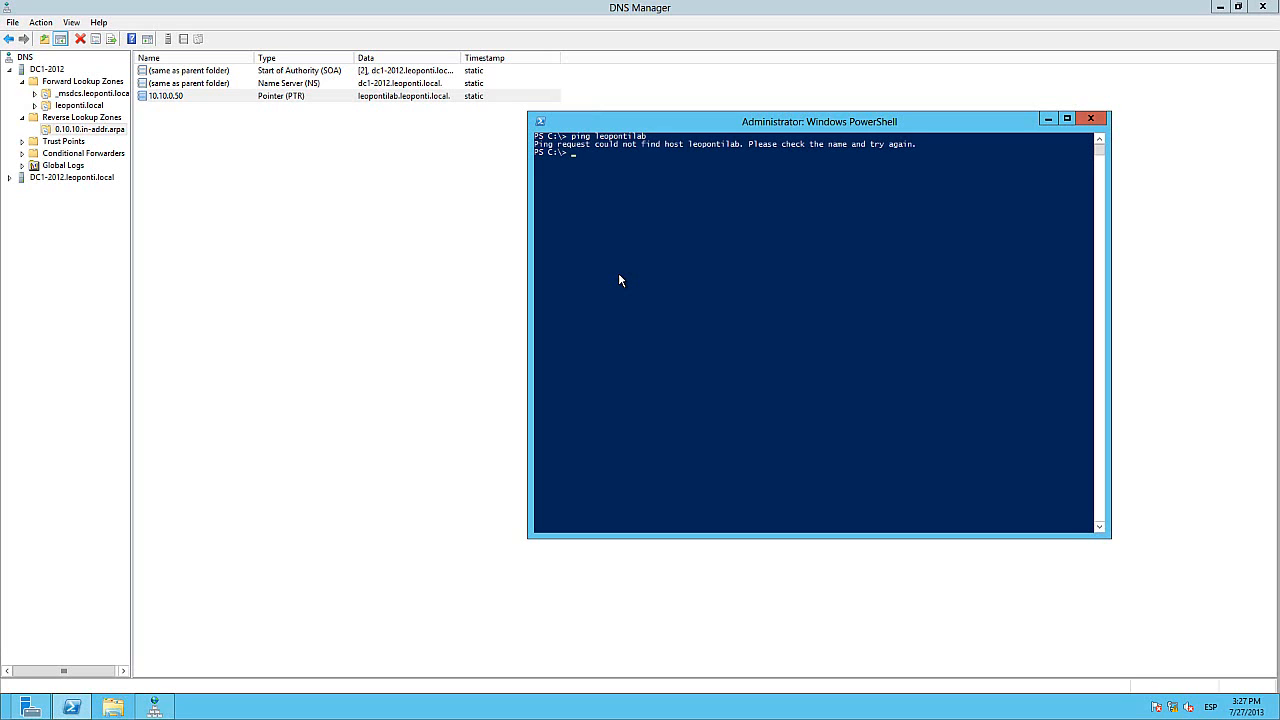
text(ipconfig /flushdns)
key(Return)
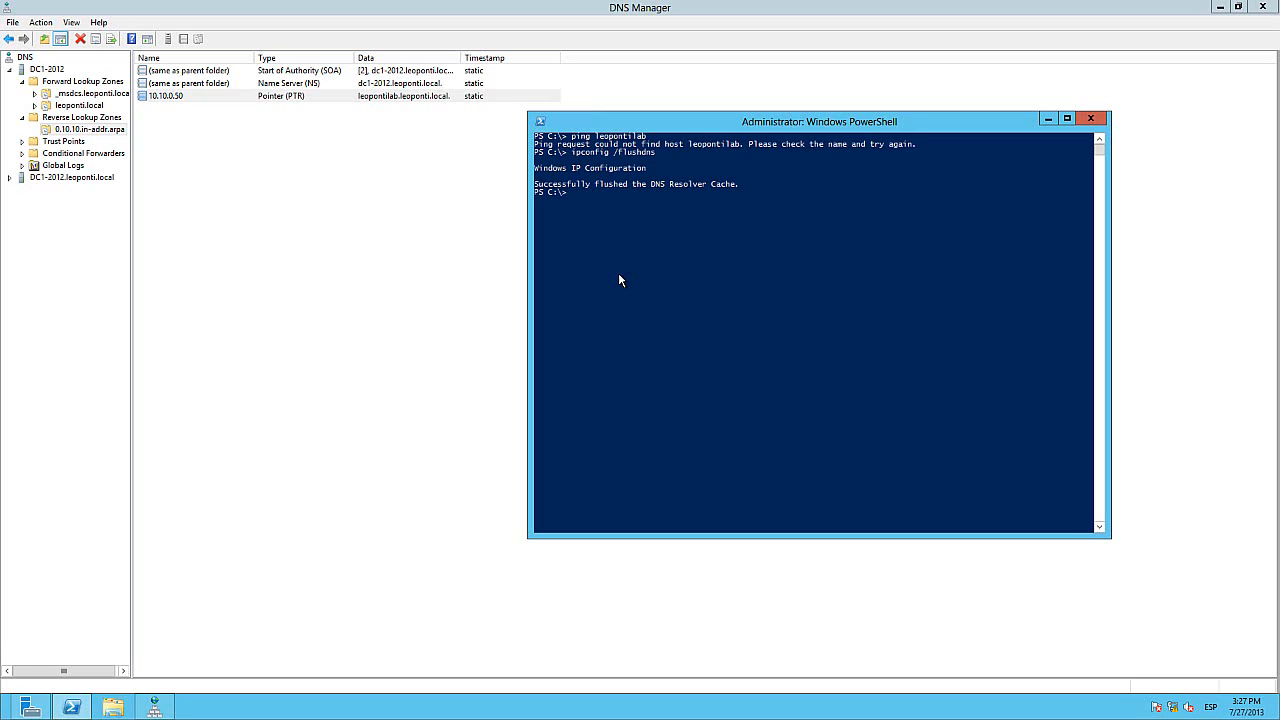
key(Up)
key(Return)
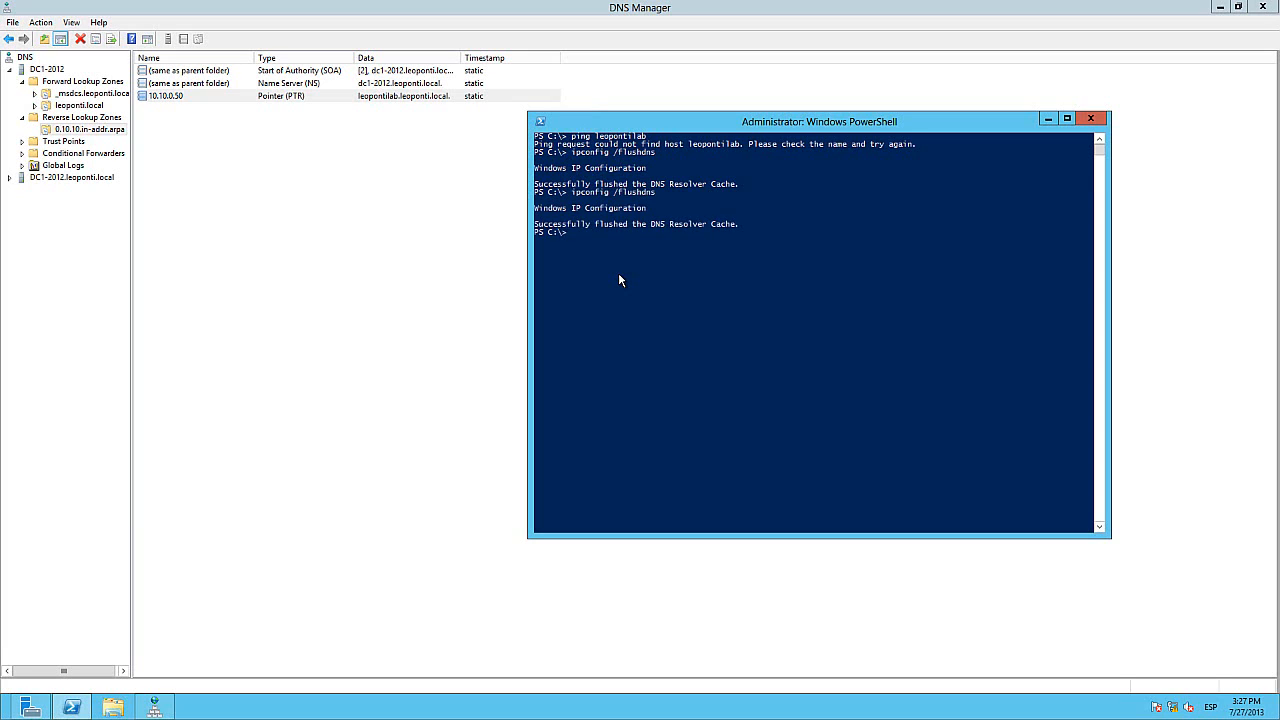
text(cls)
key(Return)
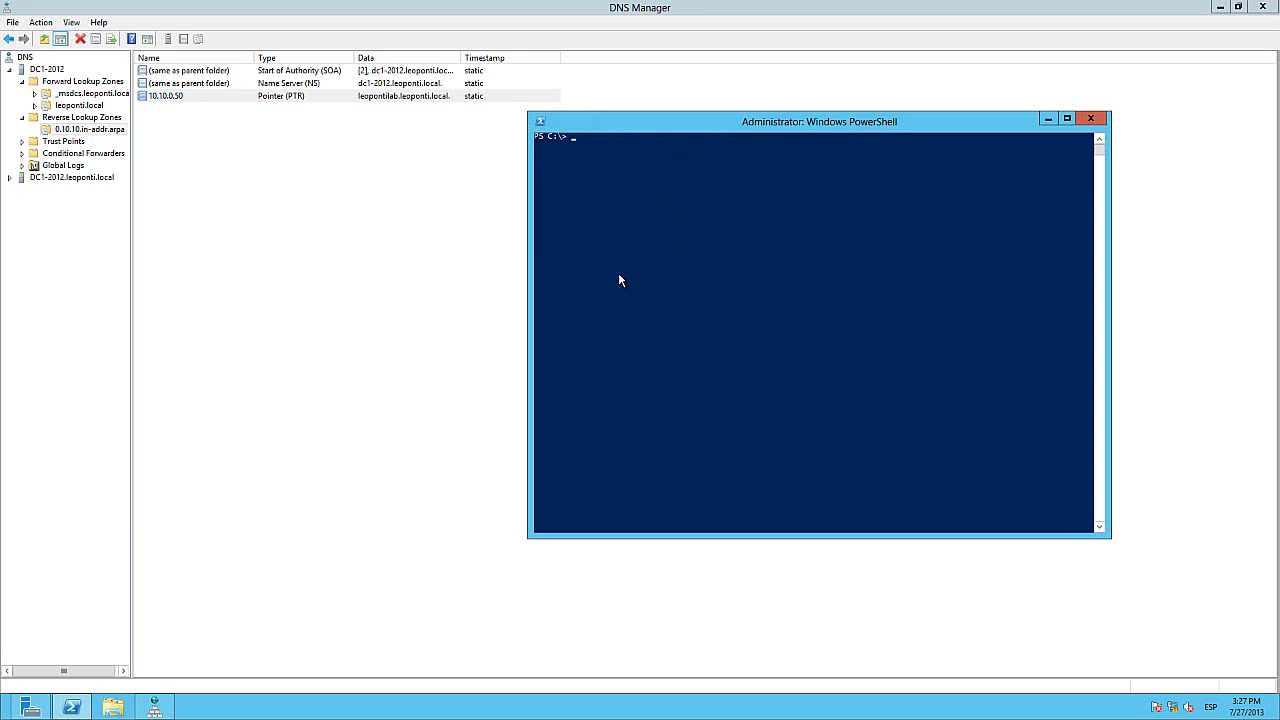
Ping leopontilab again after the cache flush and highlight the replies.
key(Up)
key(Up)
key(Return)
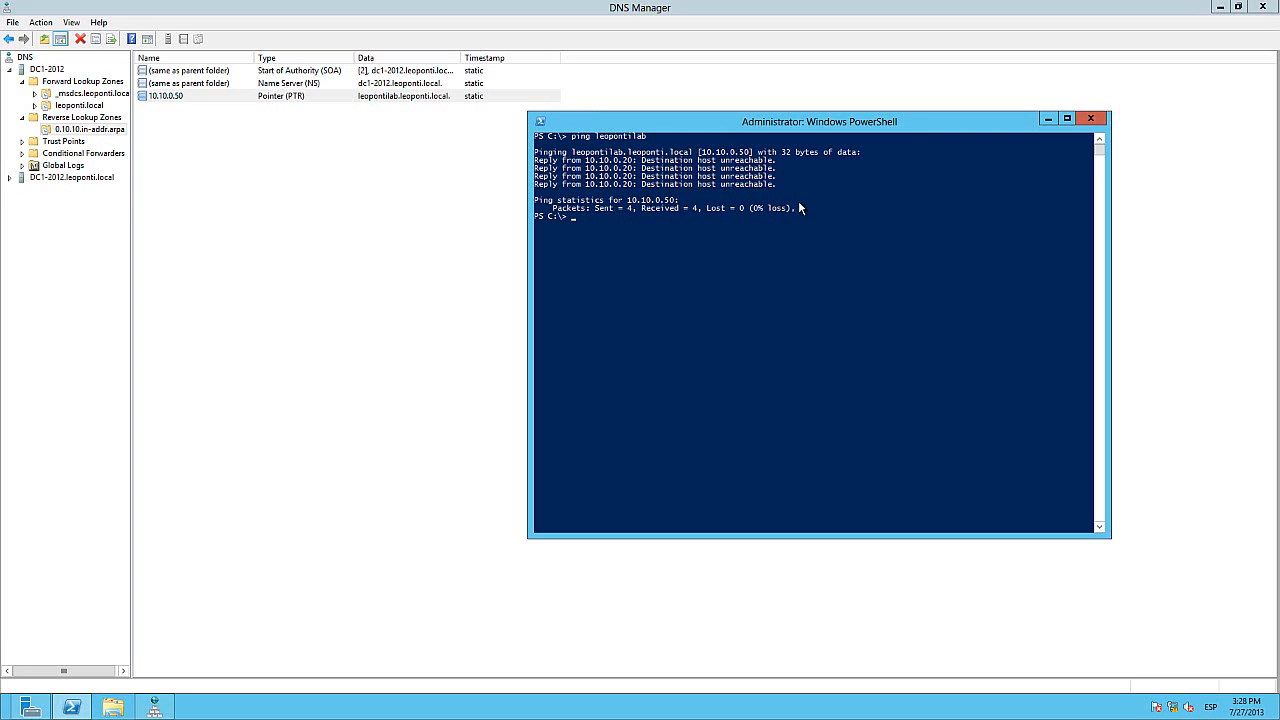
drag(774, 188, 512, 165)
click(646, 246)
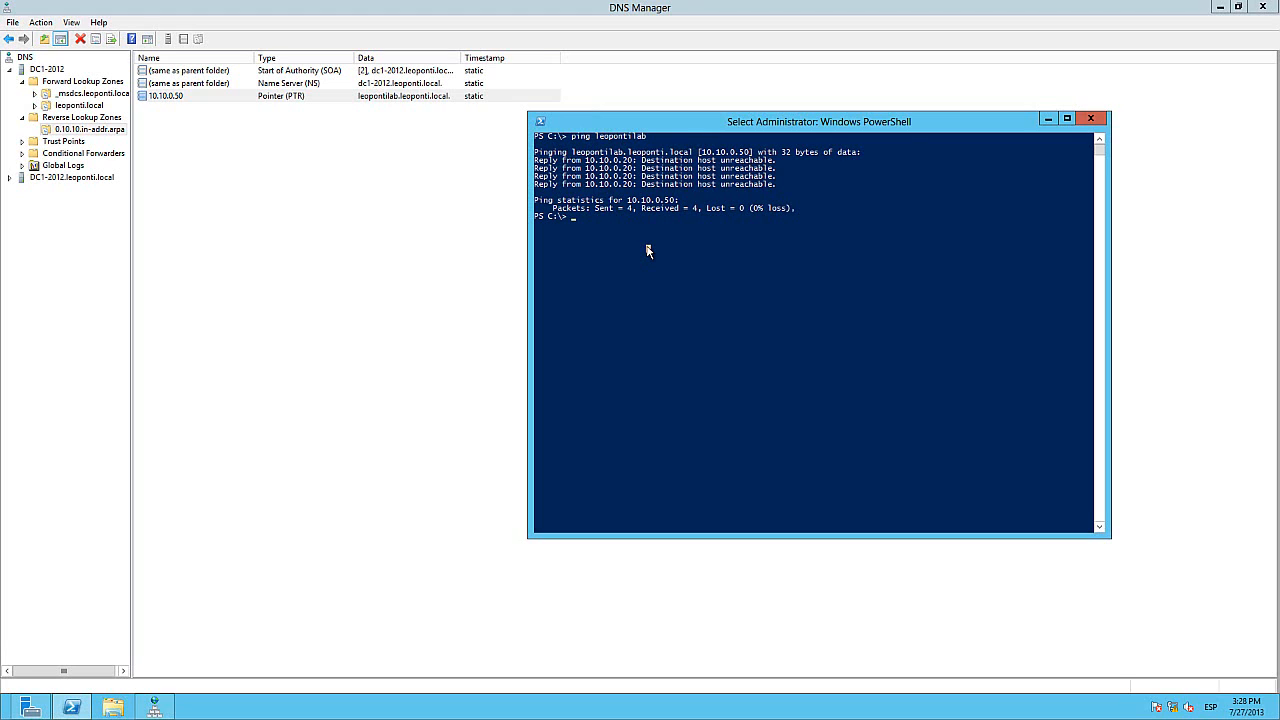
Query the NetBIOS name table of 10.10.0.50 with nbtstat -a.
text(n)
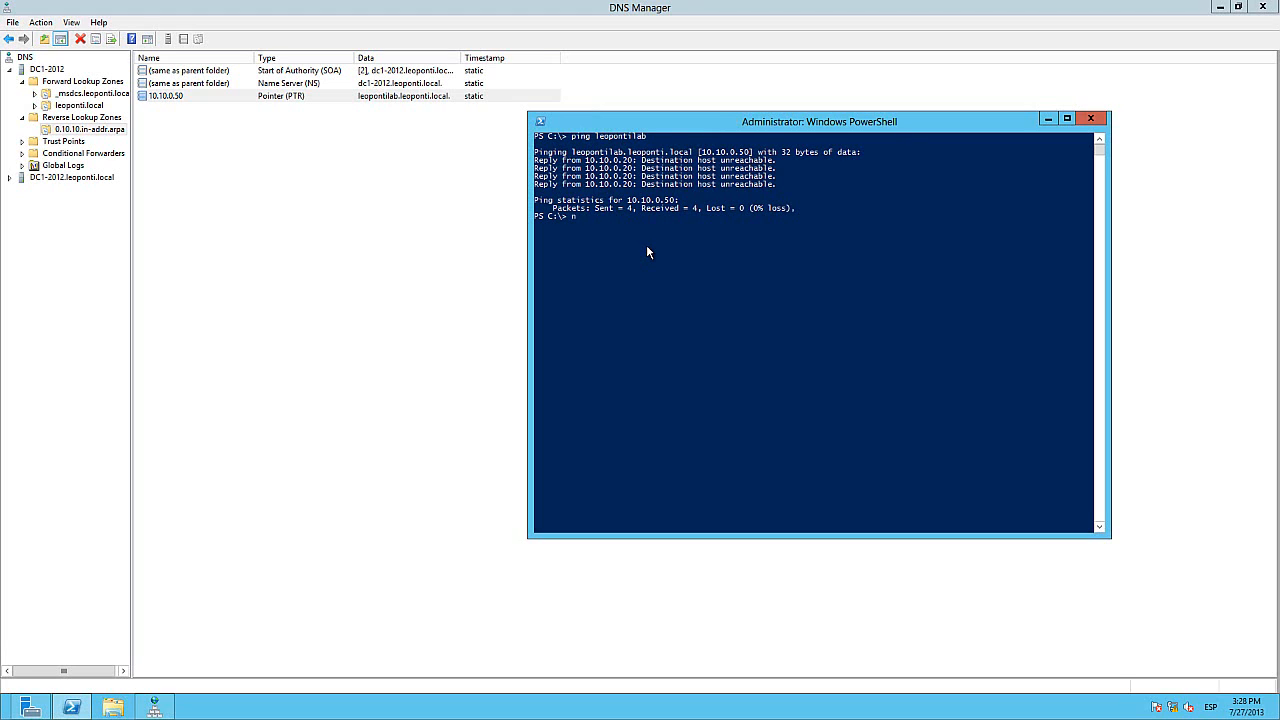
text(btstas)
text(-a 10.10.0.50)
key(Return)
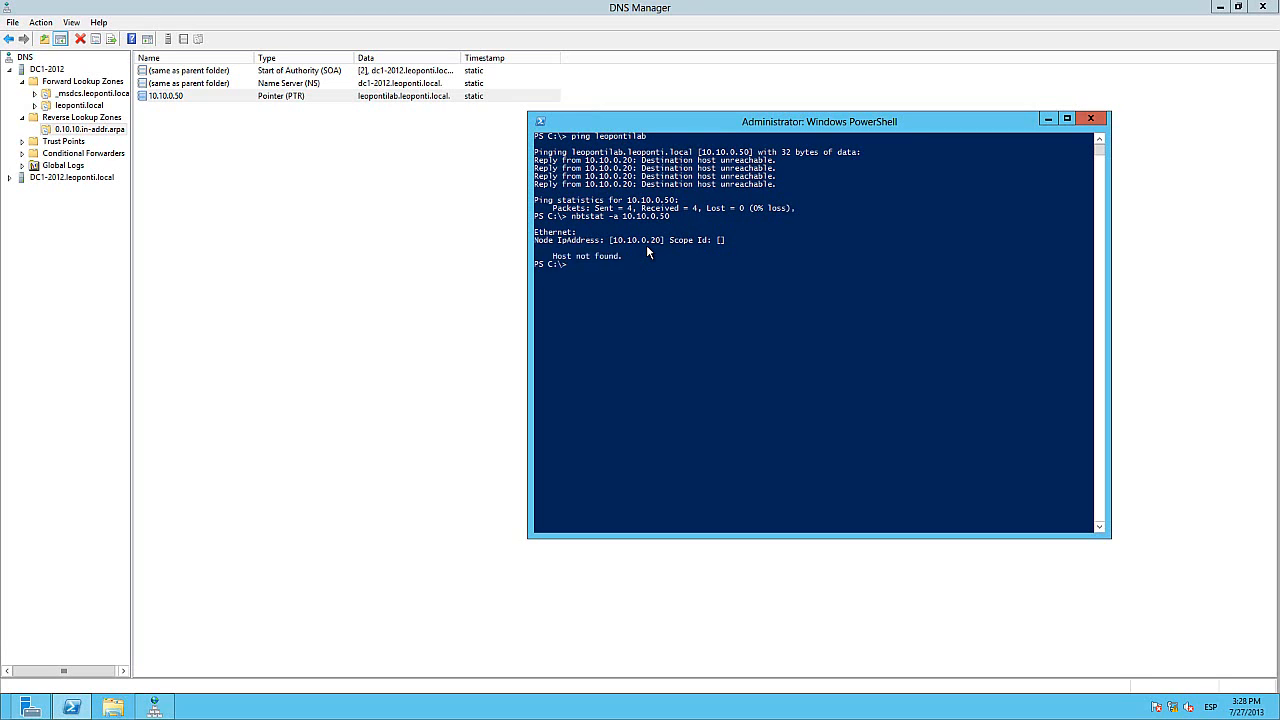
Resolve 10.10.0.50 to its host name with ping -a, highlight the host name and stop the ping.
text(ping -a 10.)
key(BackSpace)
key(Return)
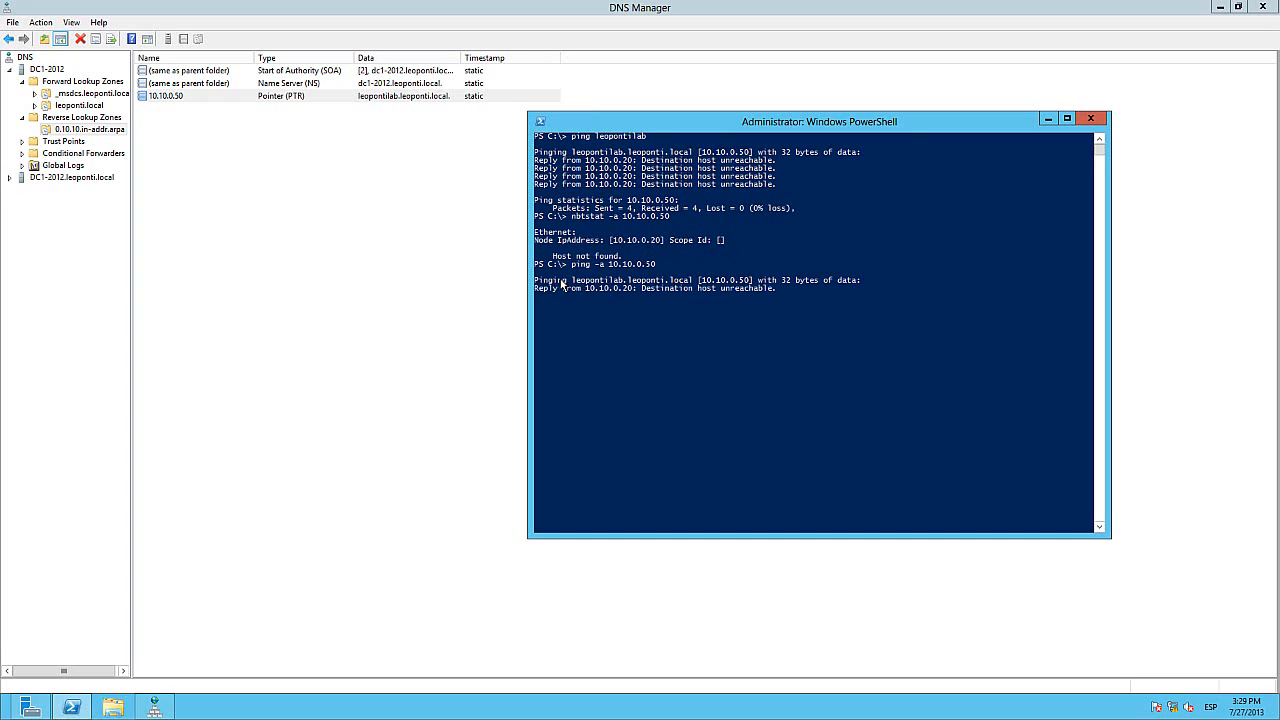
drag(573, 283, 622, 287)
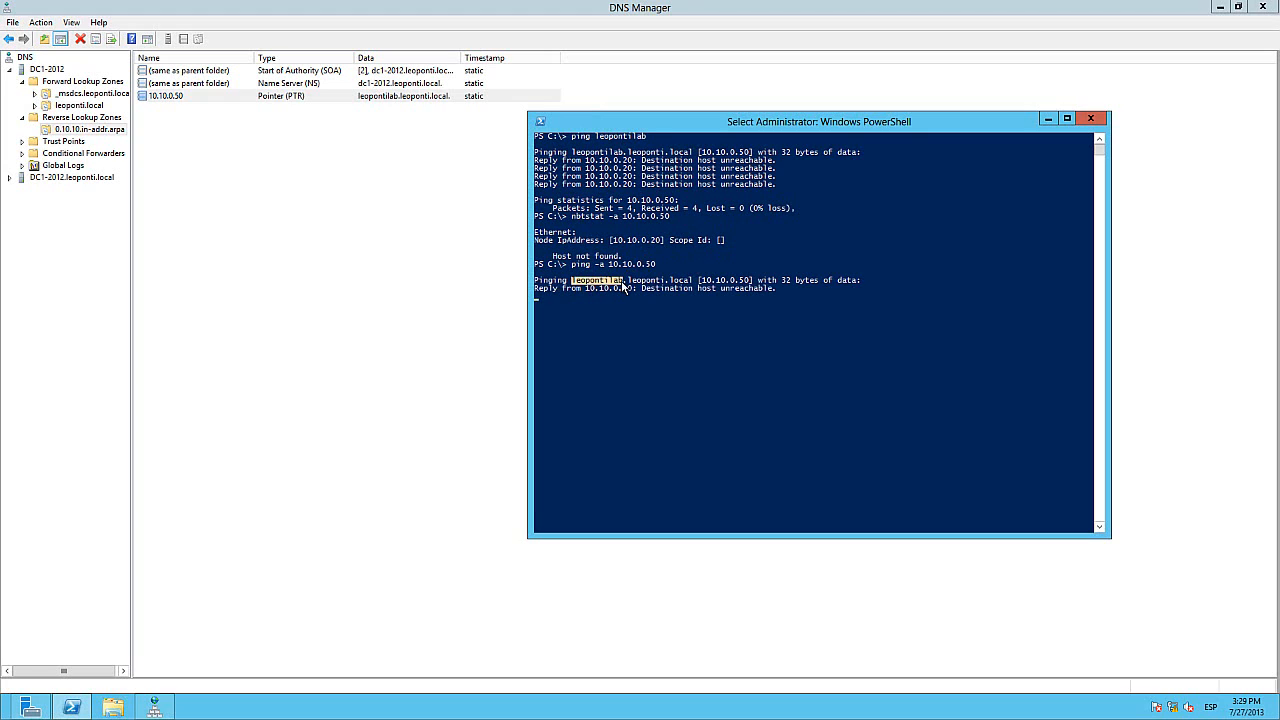
click(639, 351)
key(ctrl+c)
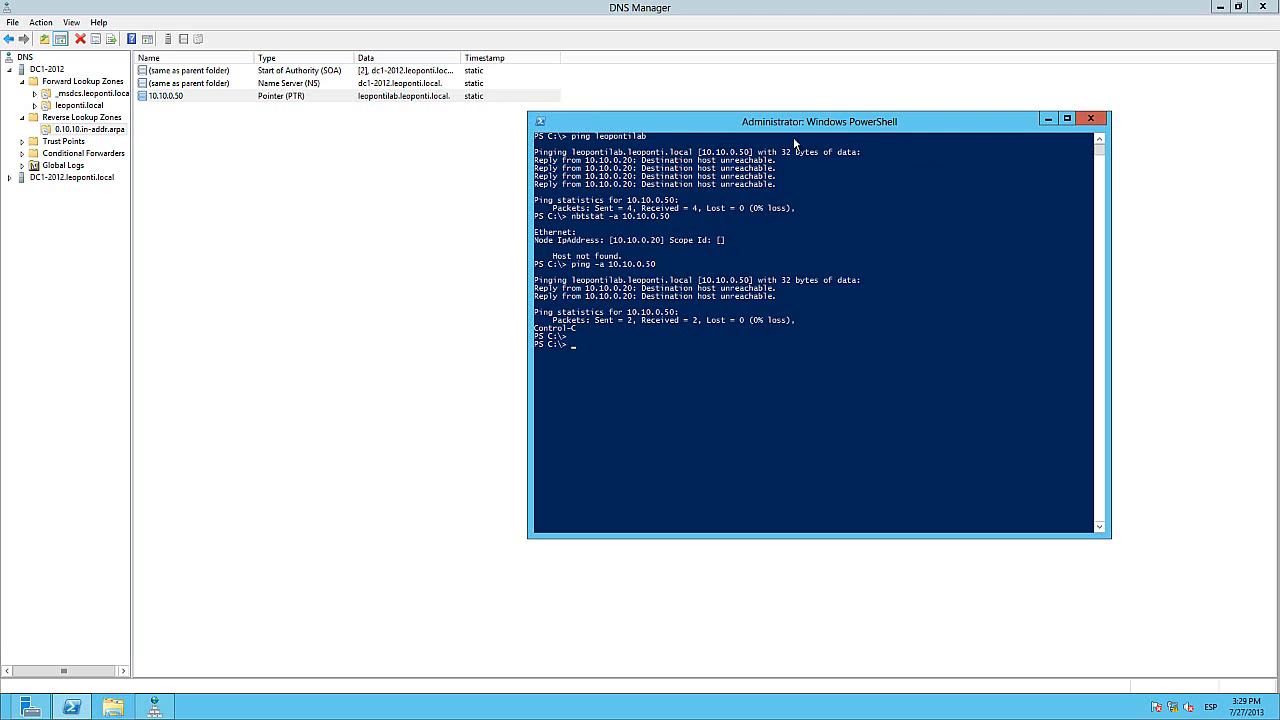
Move the PowerShell window near the middle of the screen, clear the console and start an interactive nslookup session.
drag(879, 130, 495, 140)
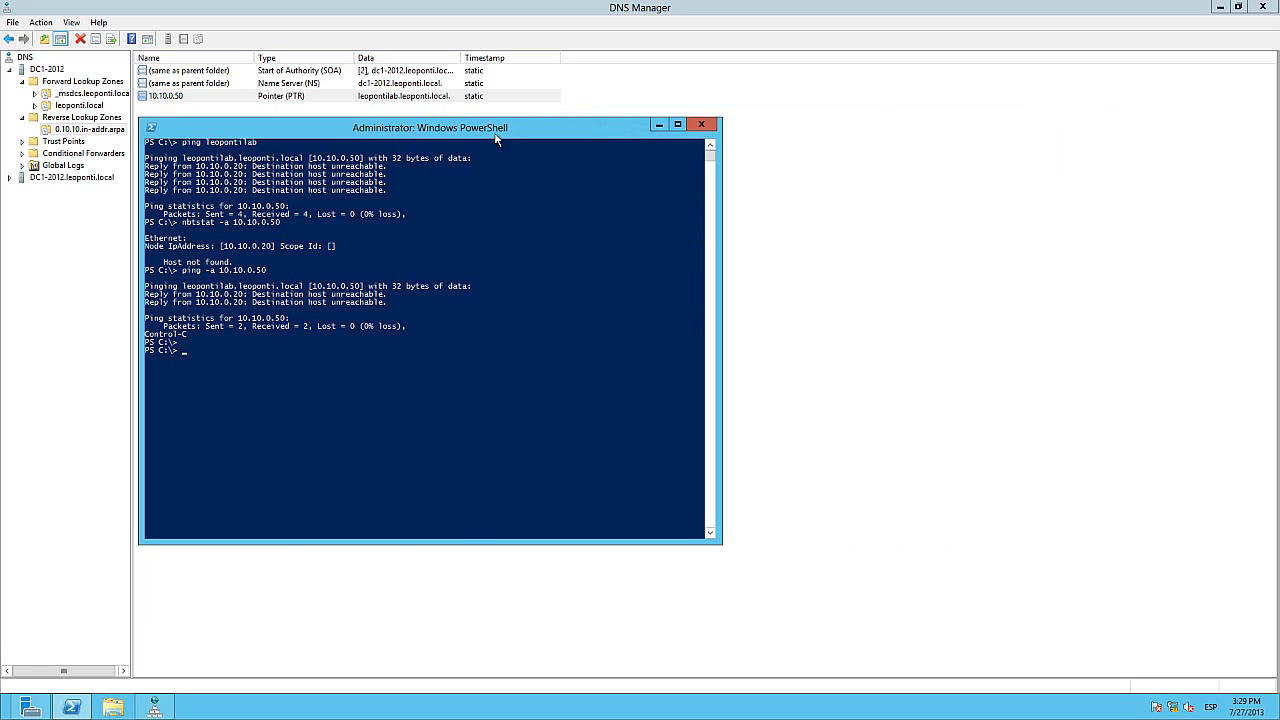
drag(500, 140, 656, 140)
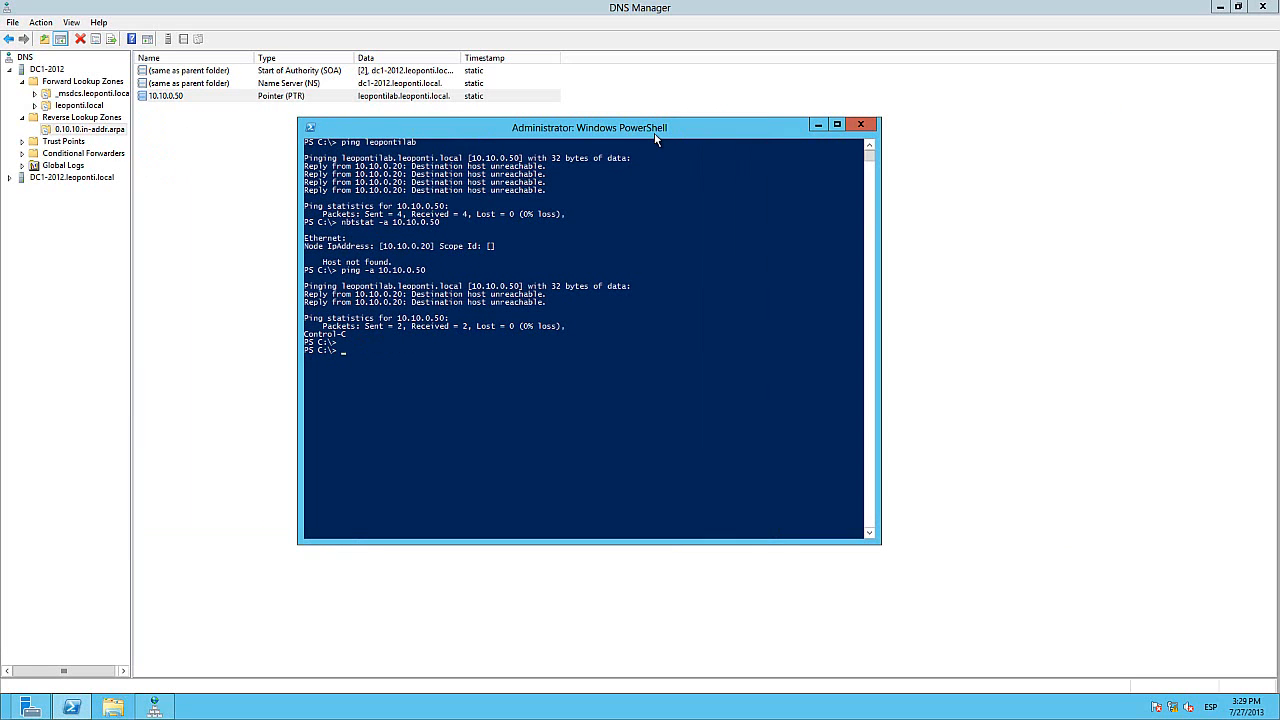
text(ls)
key(Return)
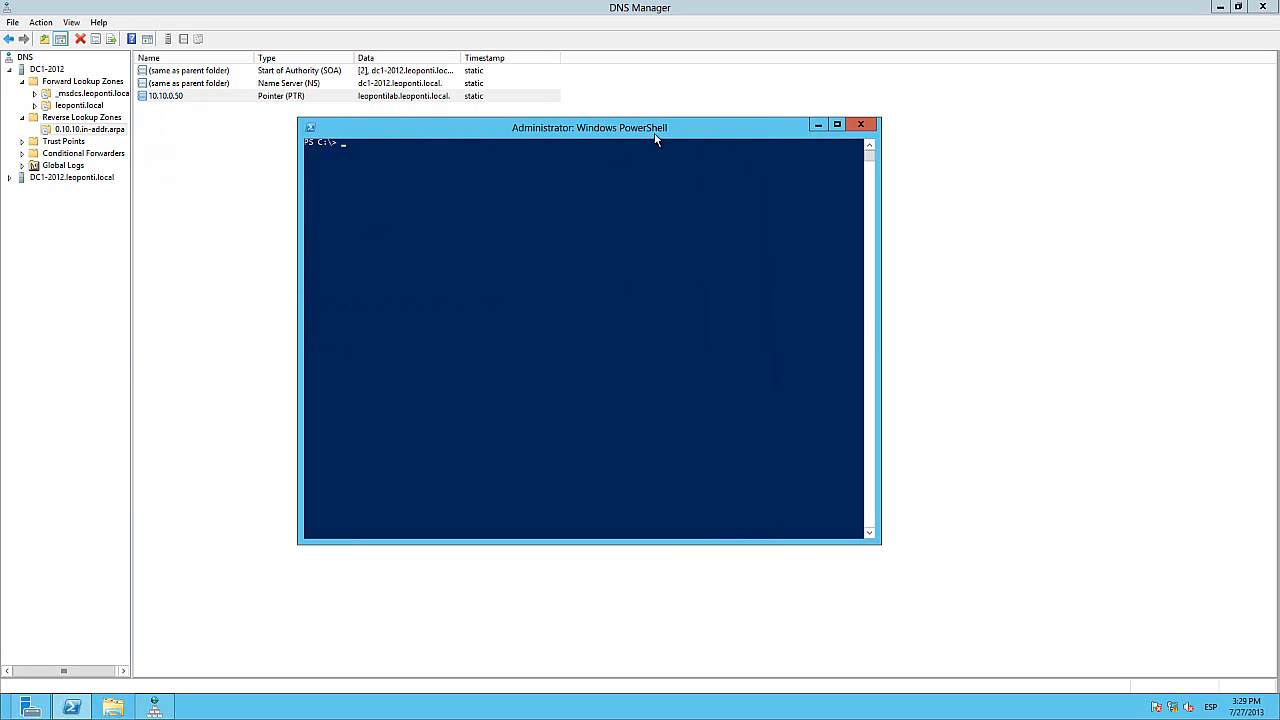
text(nslookup)
key(Return)
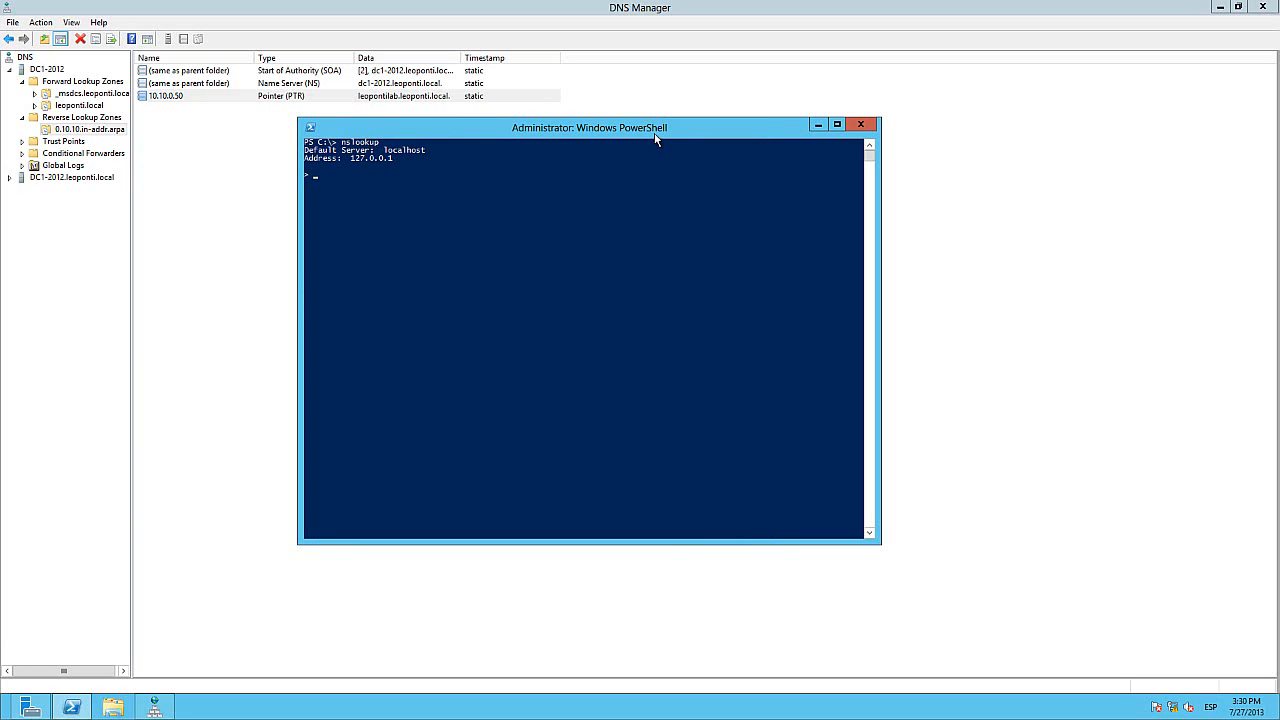
Look up 10.10.0.50 in nslookup and highlight the answering server and the returned name and address.
text(10.10.0.50)
key(Return)
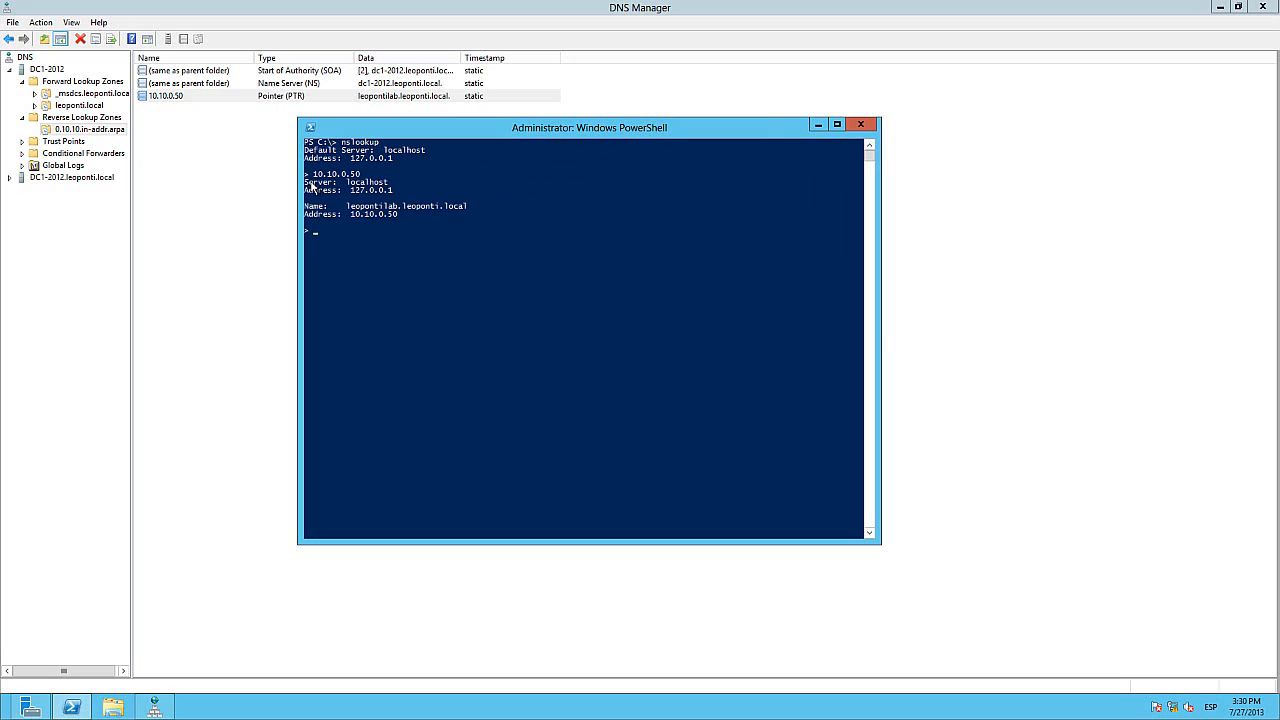
drag(310, 186, 396, 193)
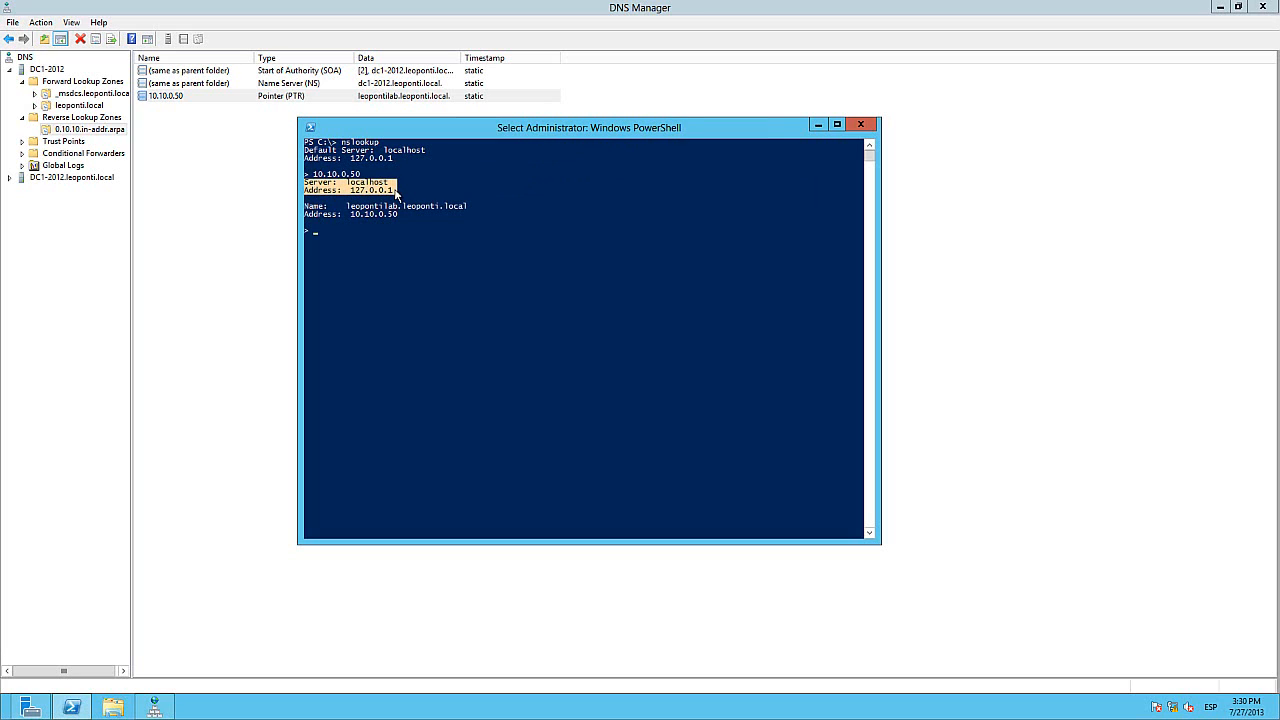
click(306, 207)
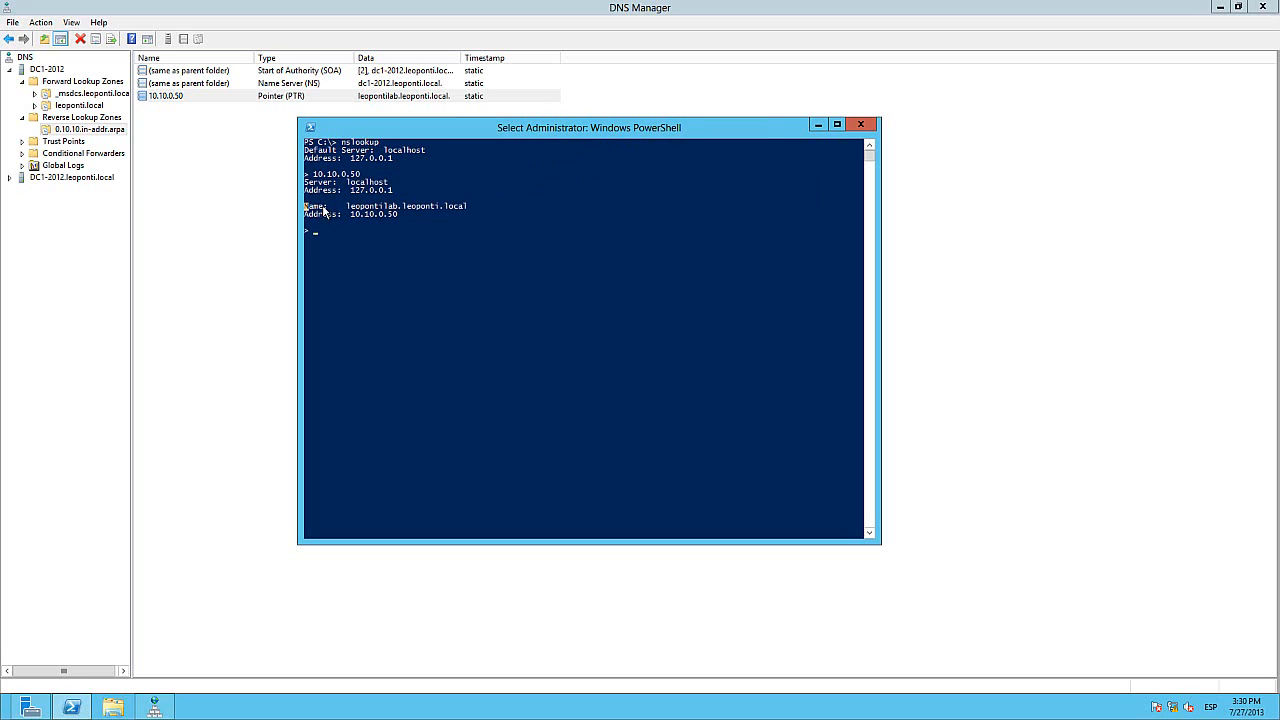
drag(323, 211, 463, 213)
drag(466, 209, 466, 218)
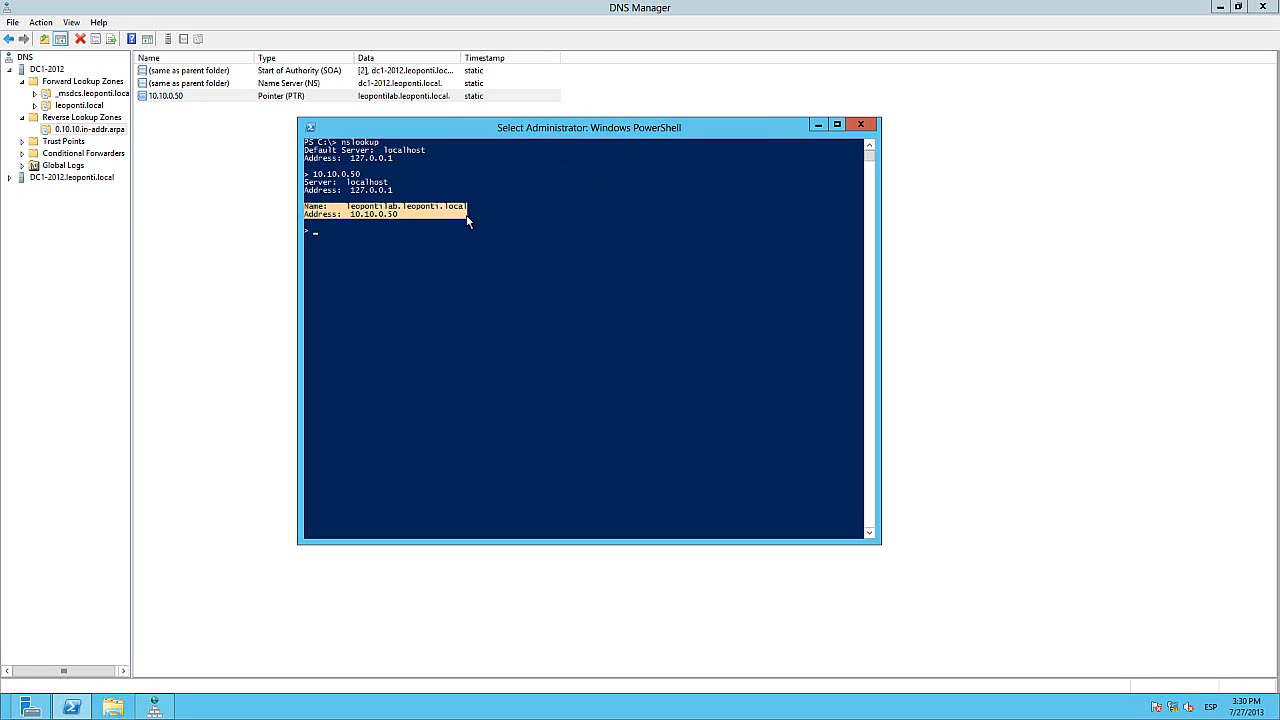
Look up leopontilab in nslookup and highlight the answering server and the returned name and address.
right_click(466, 216)
text(leopo)
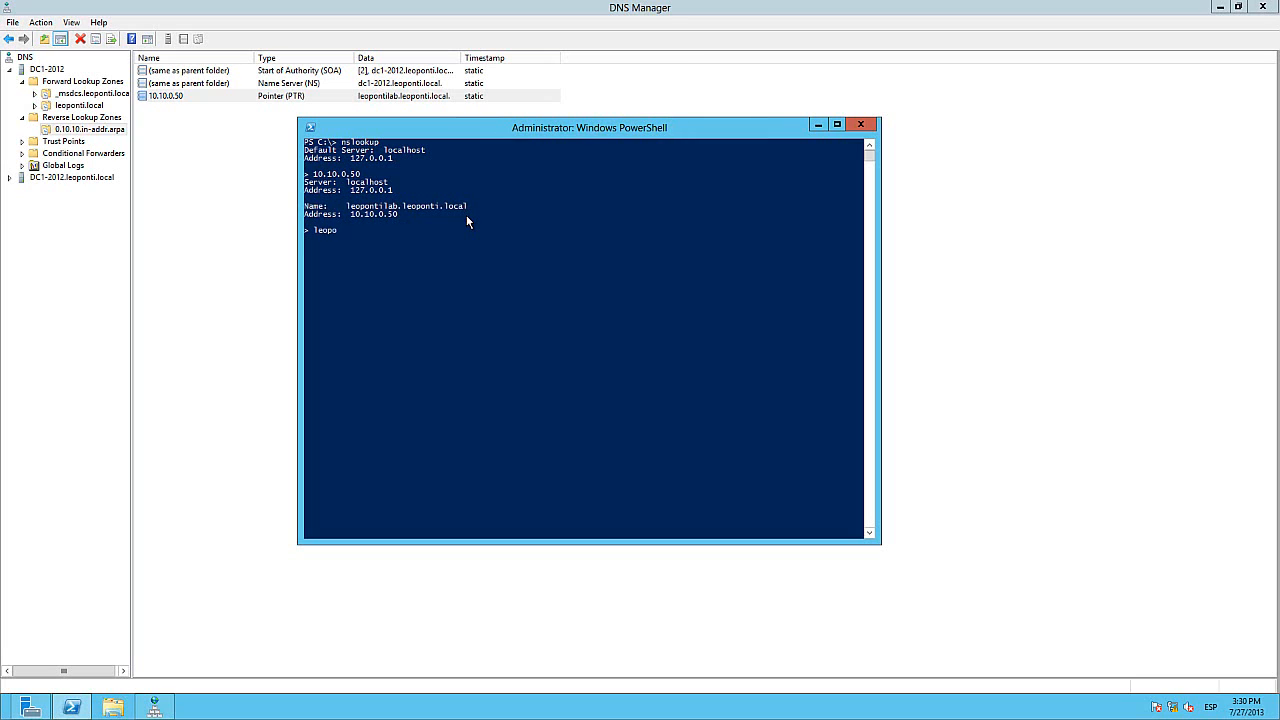
text(ntilab)
key(Return)
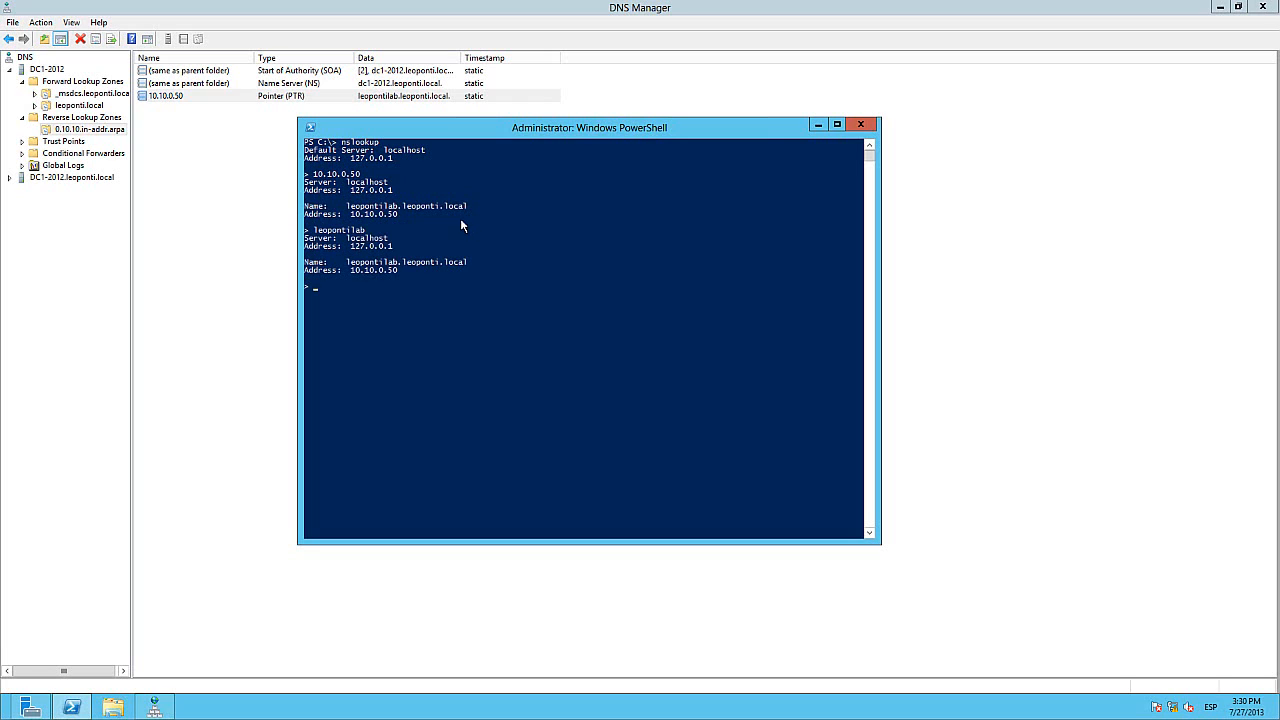
drag(304, 238, 402, 249)
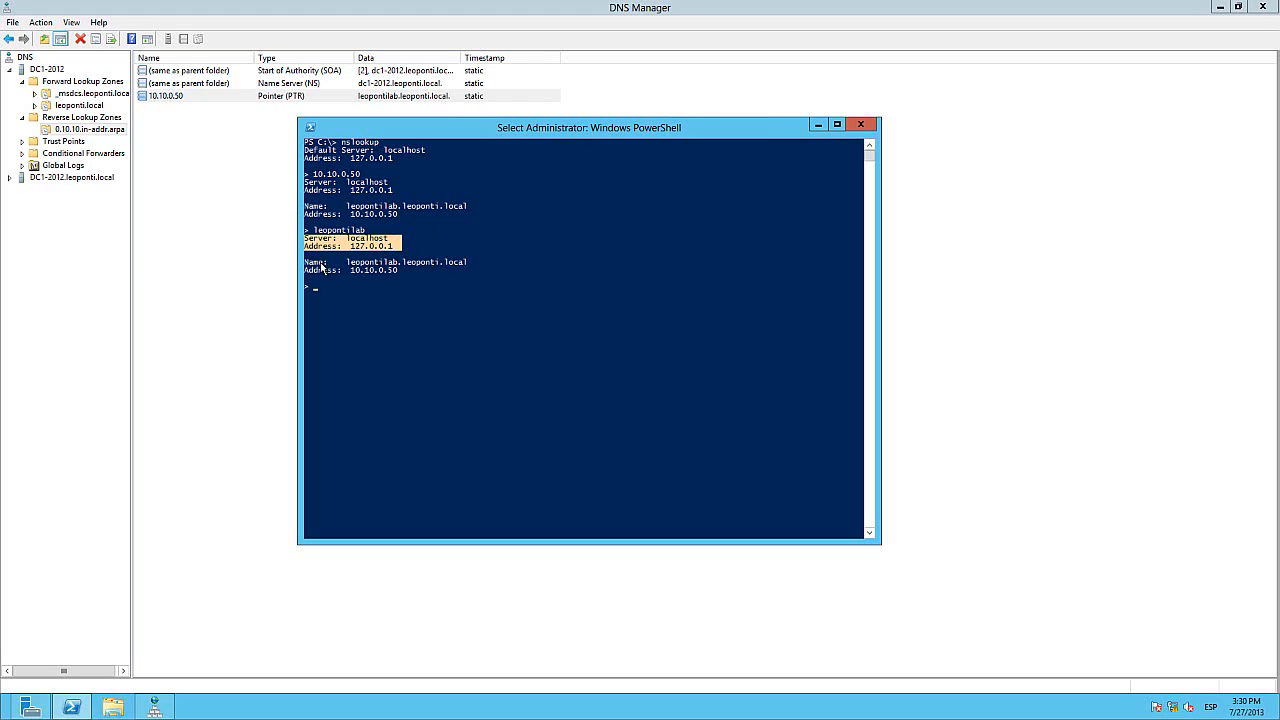
drag(306, 261, 468, 269)
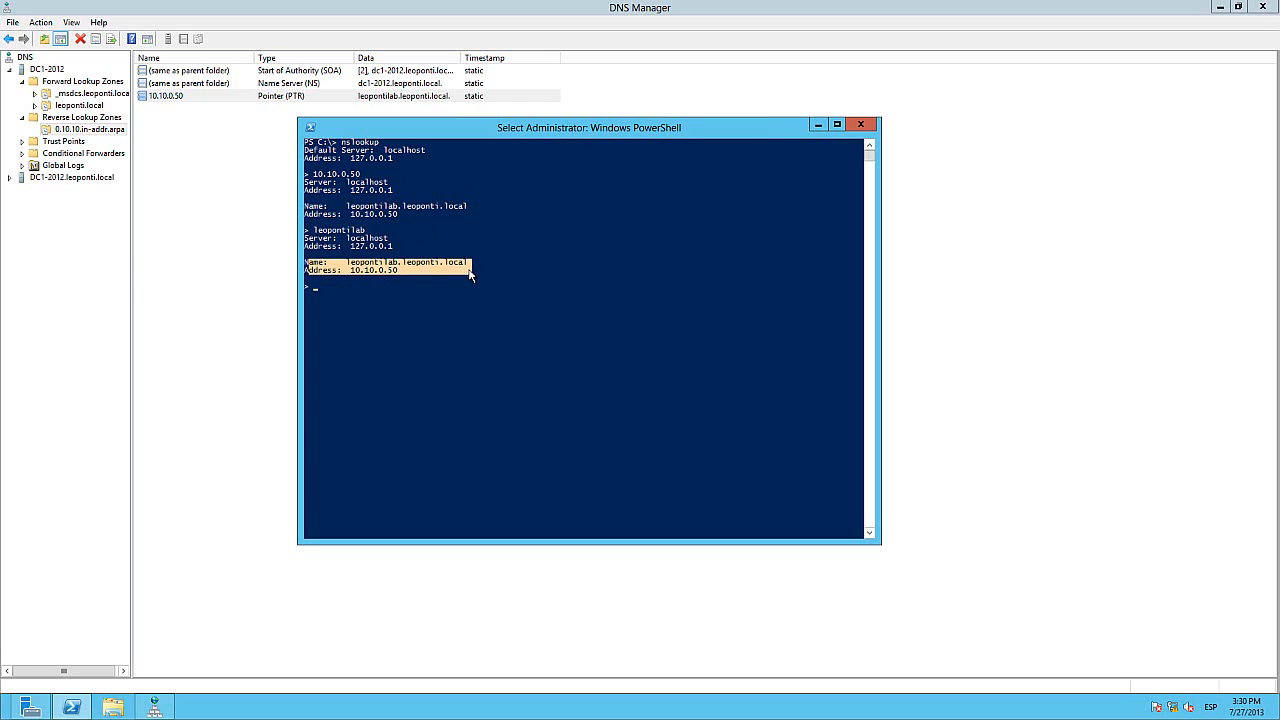
Minimize PowerShell and open the list of other new record types for the leoponti.local forward lookup zone.
click(818, 124)
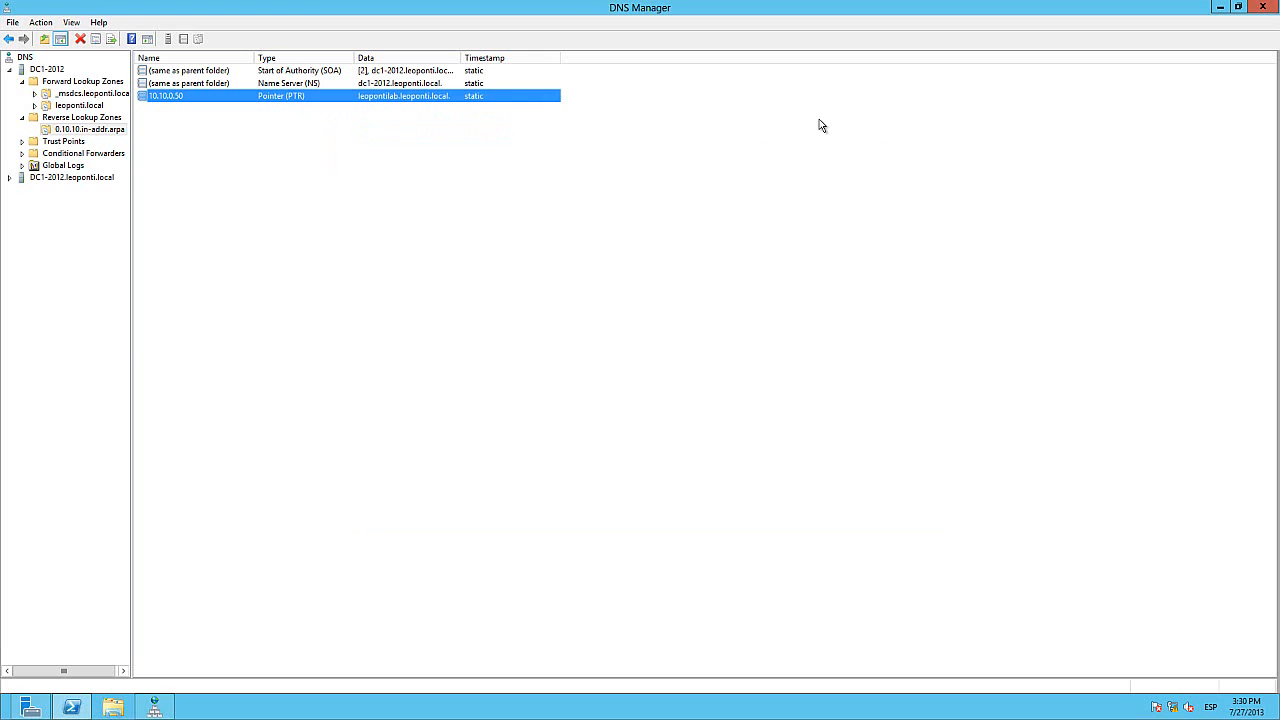
click(333, 189)
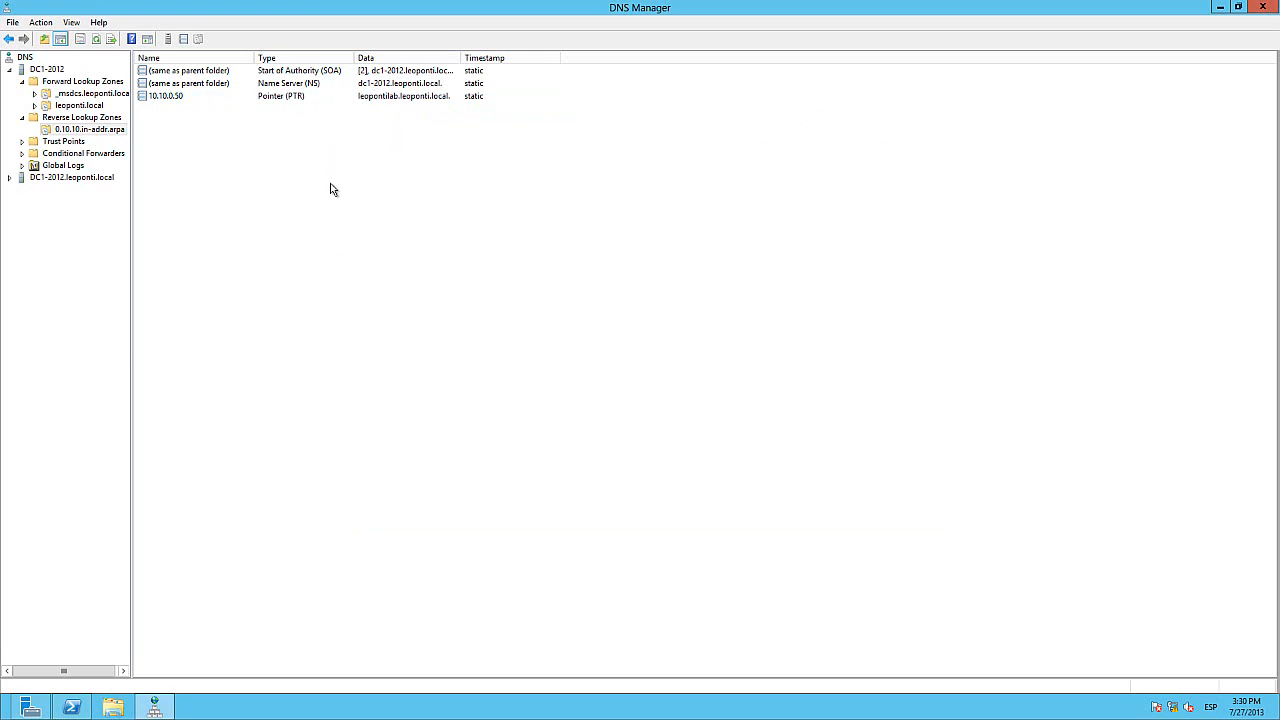
click(98, 106)
right_click(90, 108)
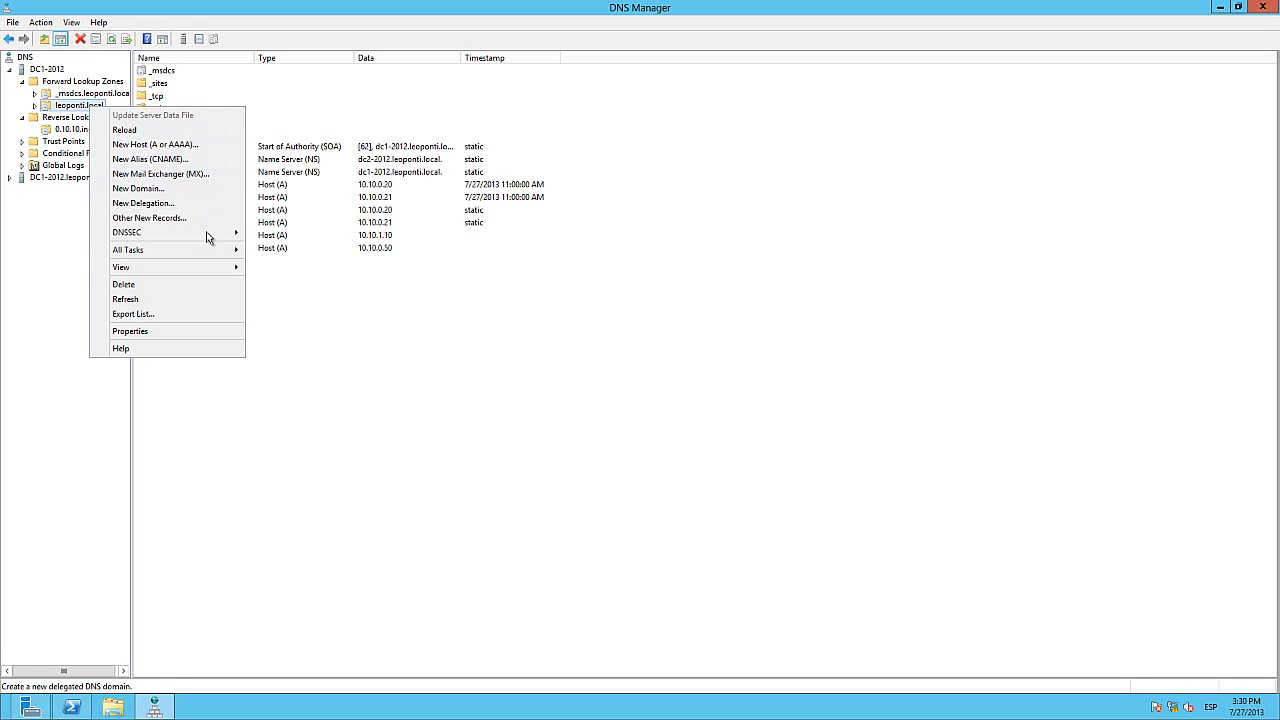
mouse_move(210, 254)
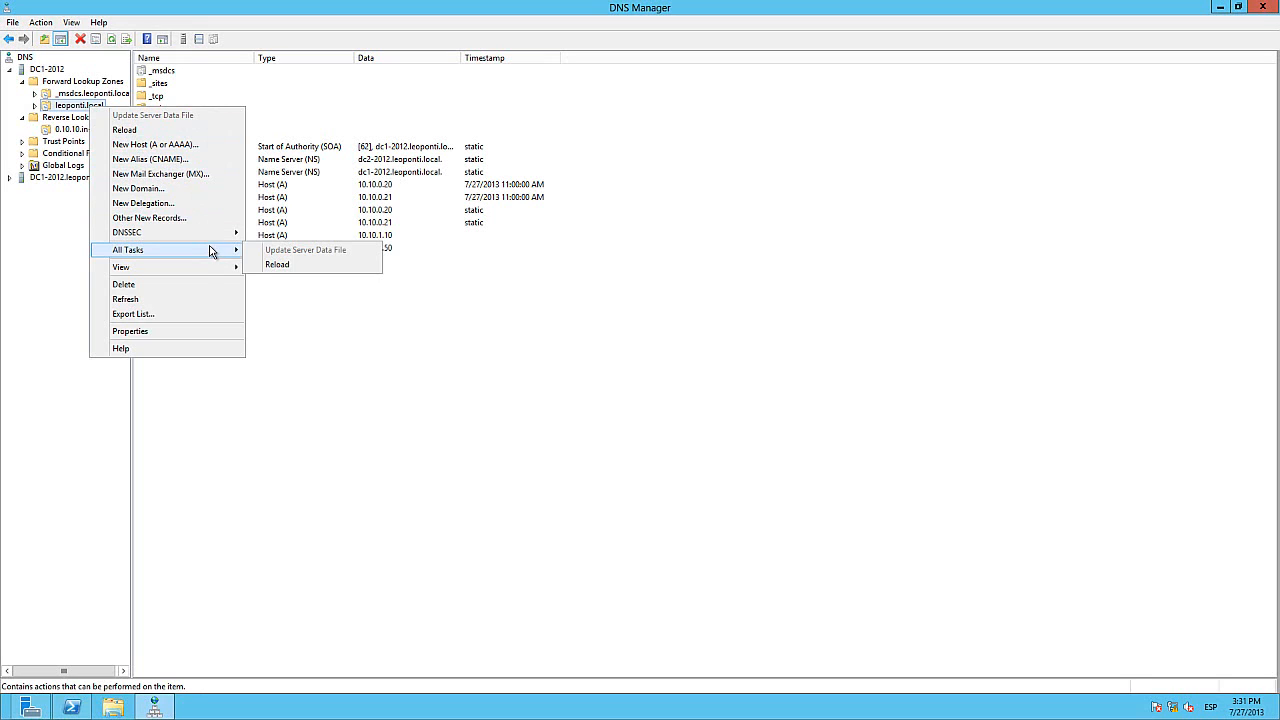
click(220, 218)
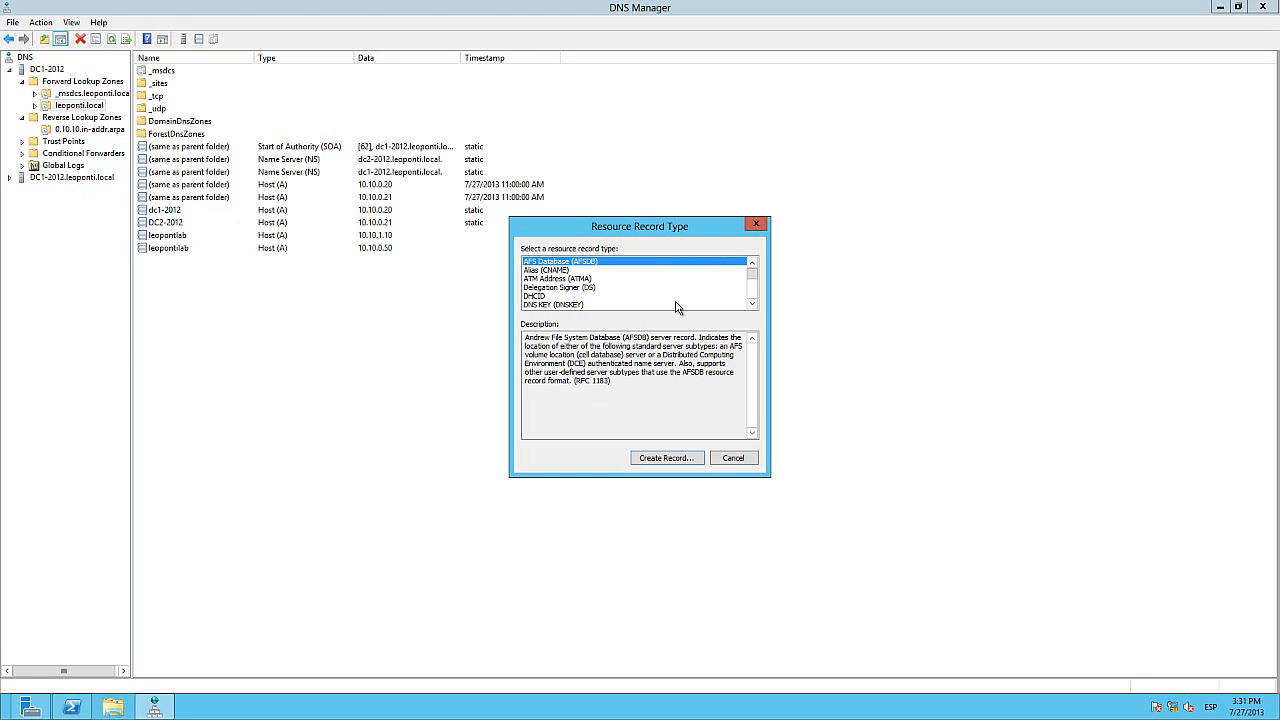
Examine the available resource record types from AFS Database to X.25 and close the list without creating a record.
click(752, 304)
click(752, 304)
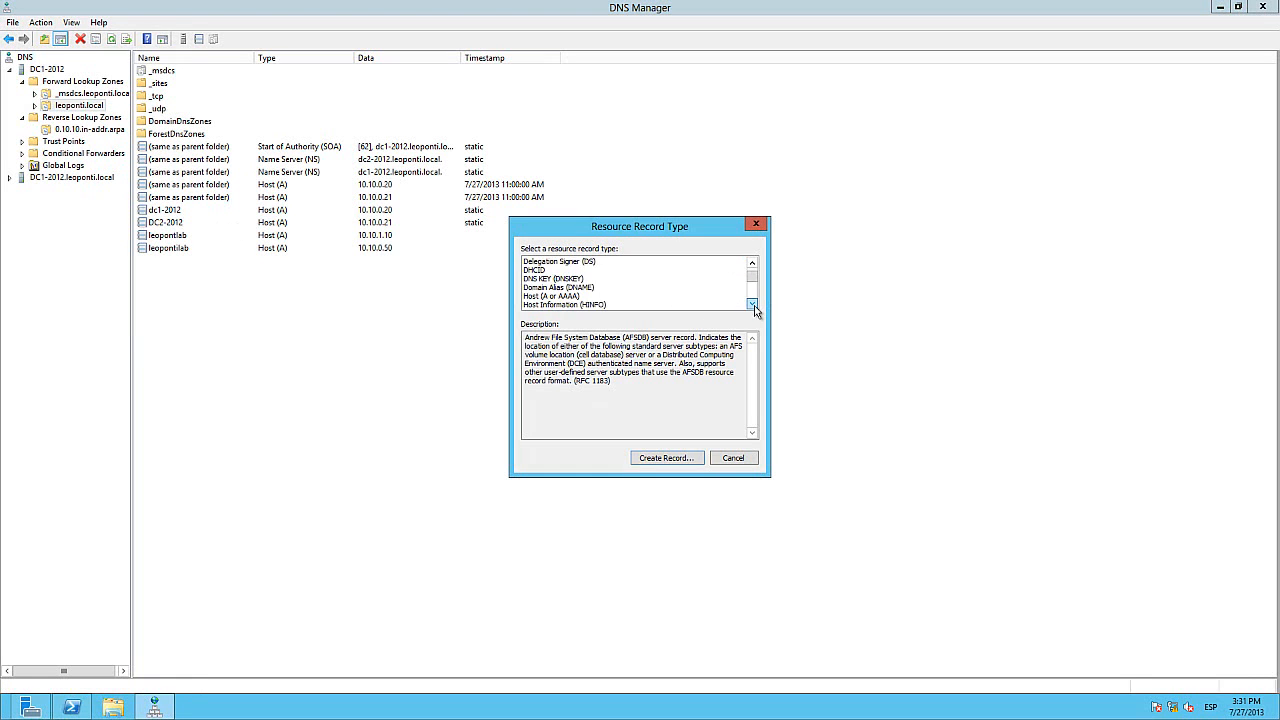
click(752, 304)
click(752, 304)
click(752, 304)
click(752, 304)
click(752, 304)
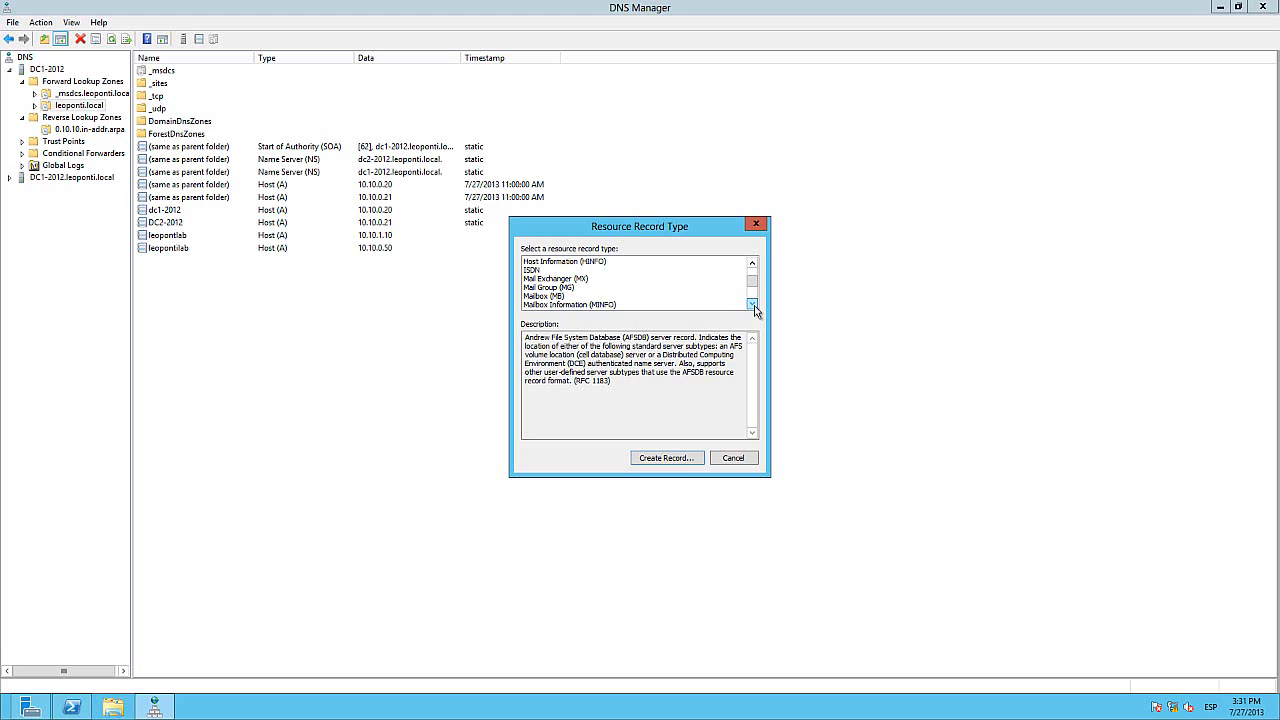
click(752, 304)
click(752, 304)
click(752, 304)
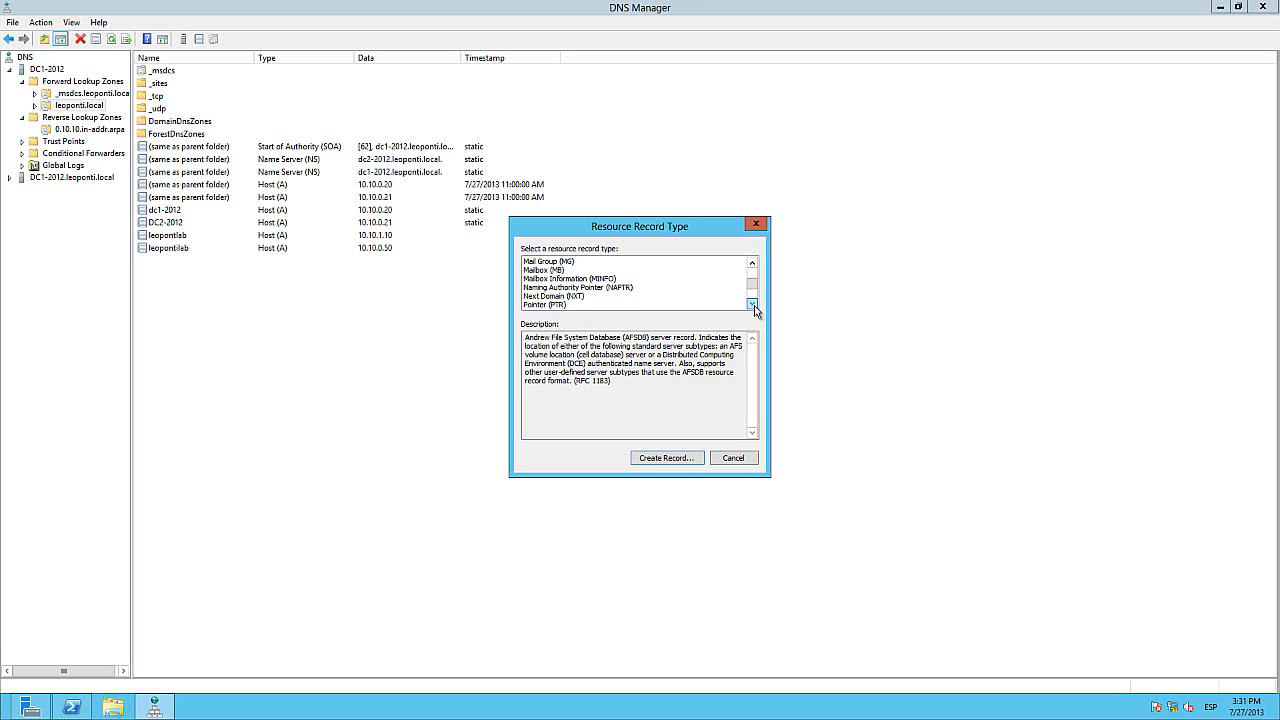
click(752, 304)
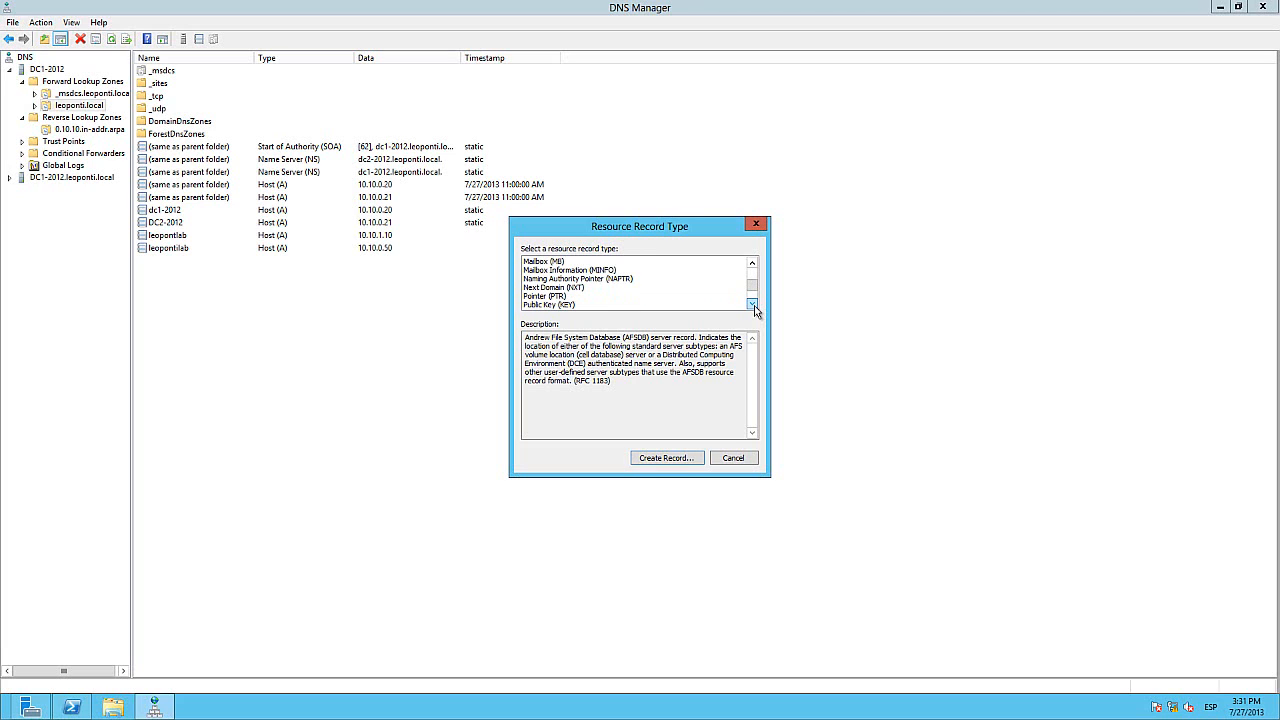
click(752, 304)
click(752, 304)
click(752, 304)
click(752, 304)
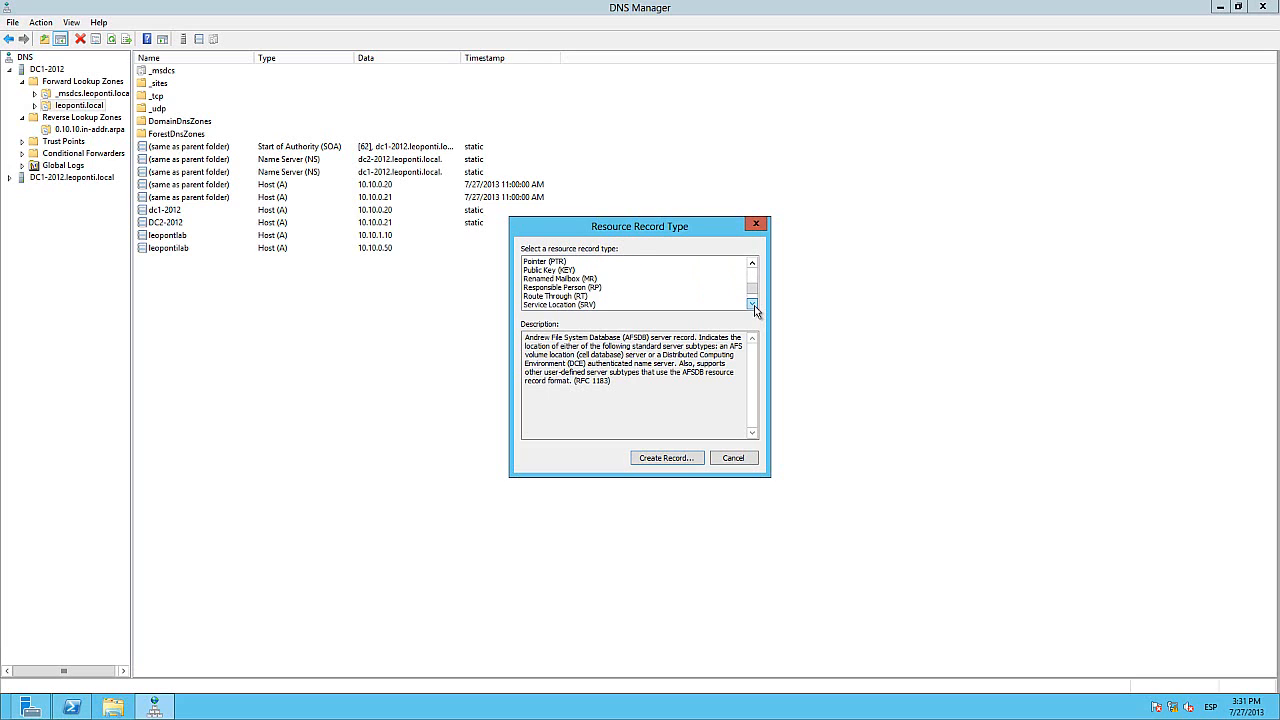
click(752, 304)
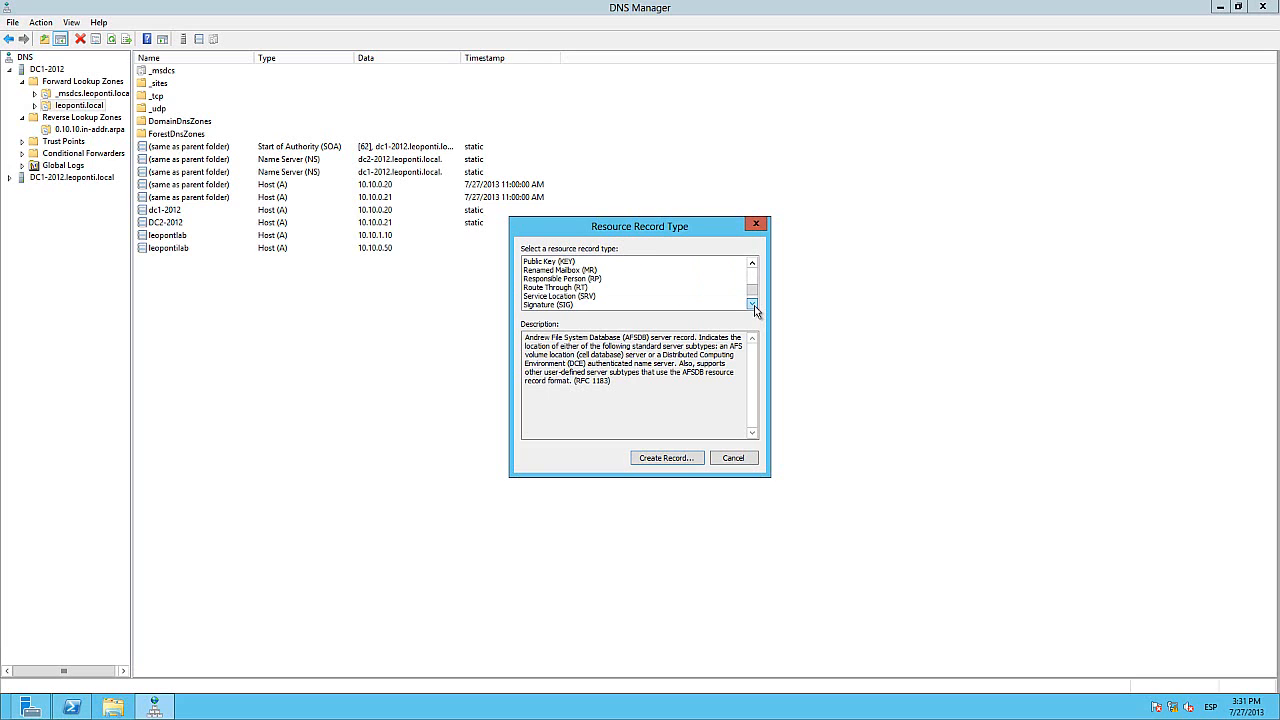
click(752, 304)
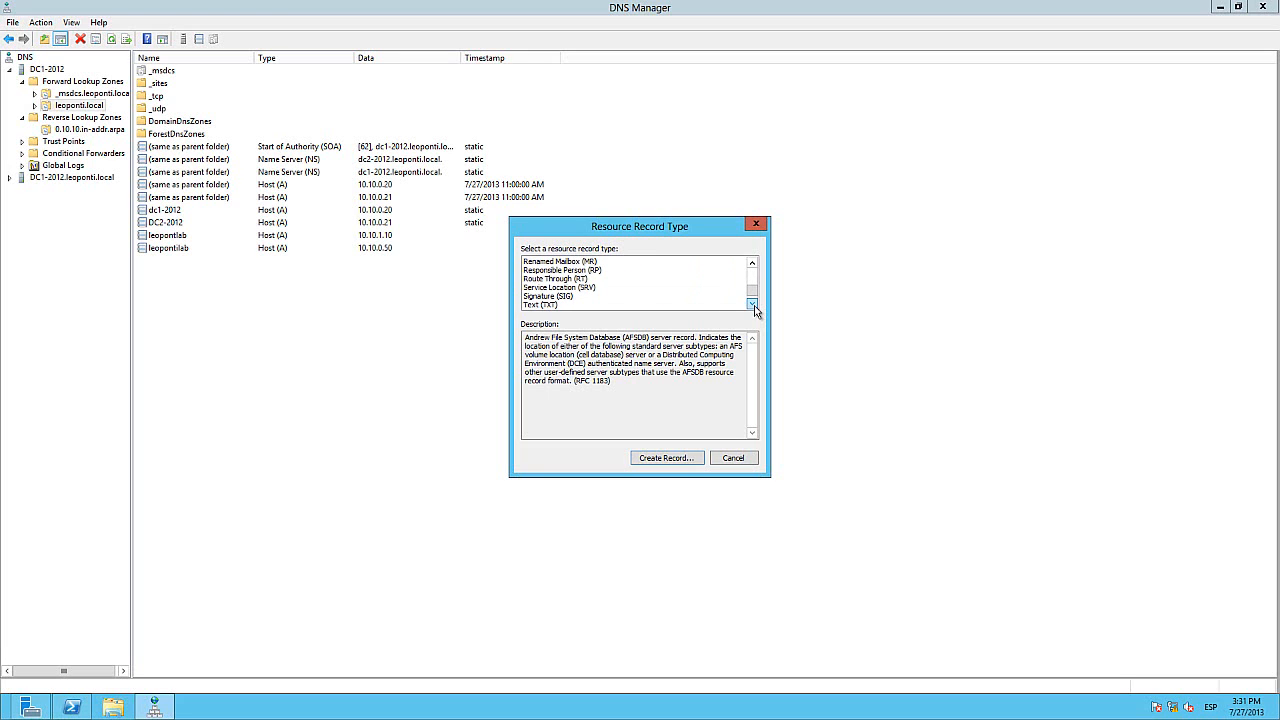
click(752, 304)
click(752, 304)
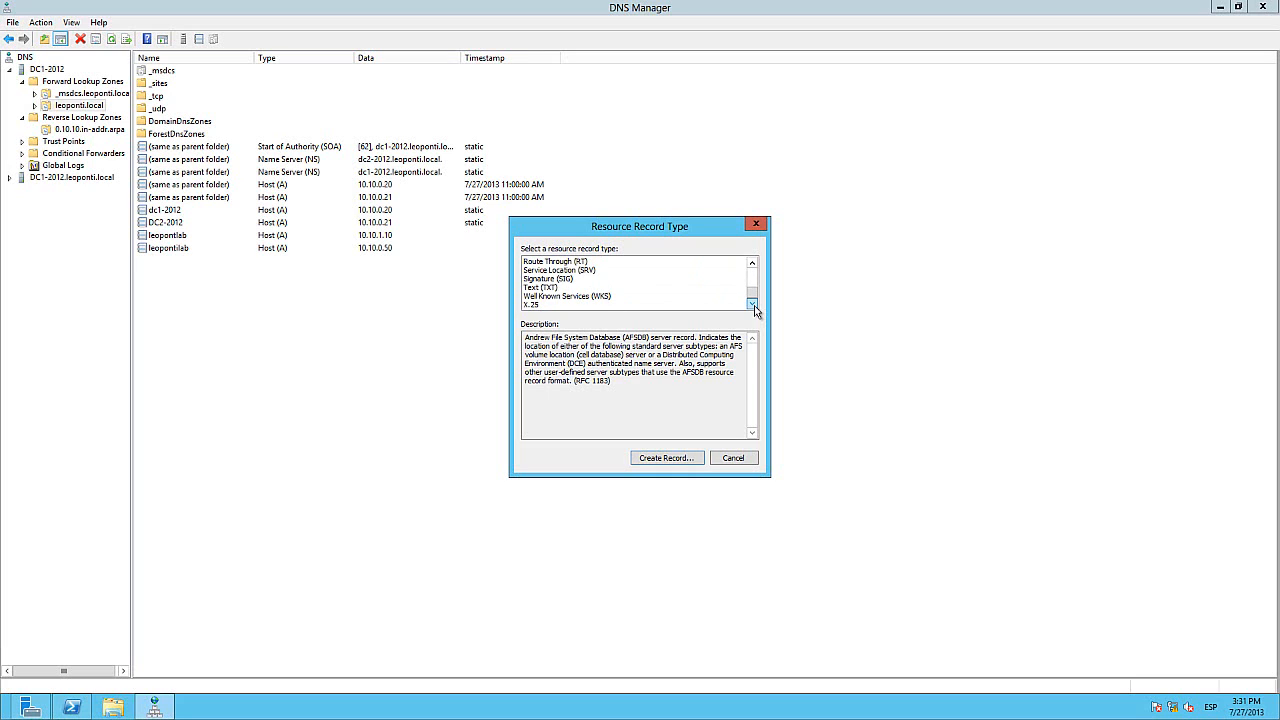
key(Escape)
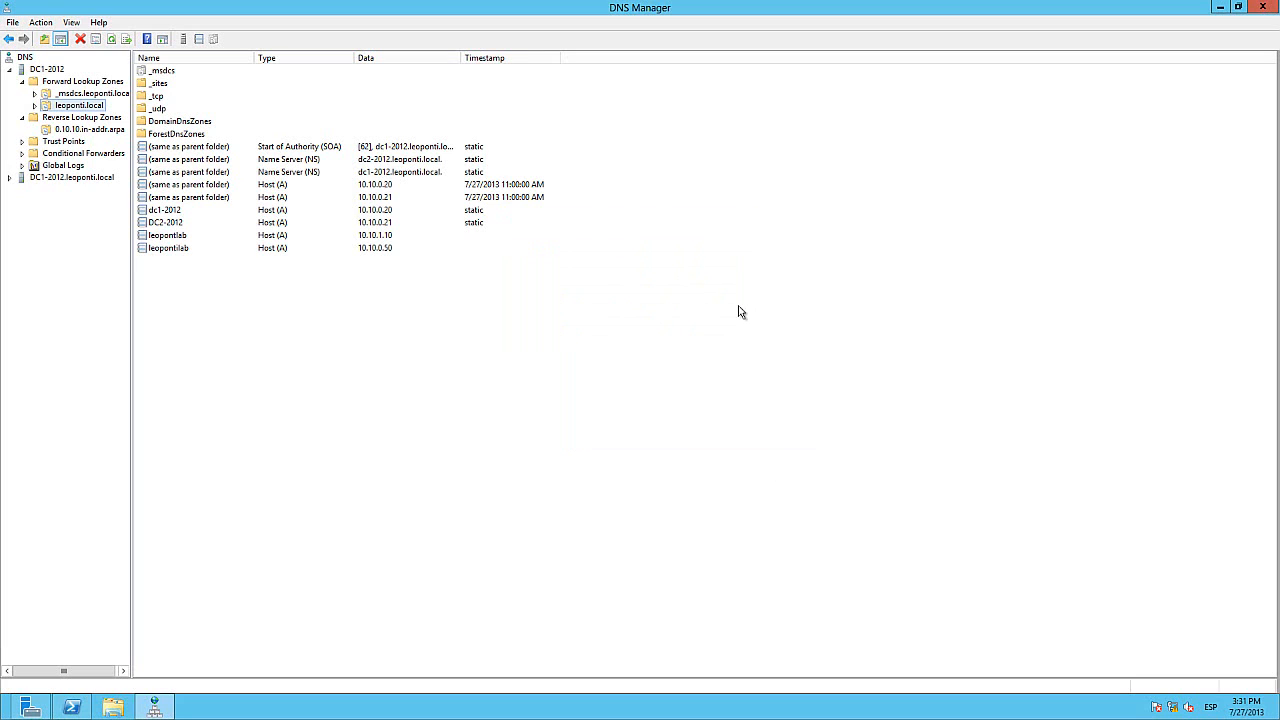
Start a new alias (CNAME) record in the leoponti.local zone with the alias name leopontitest.
right_click(91, 108)
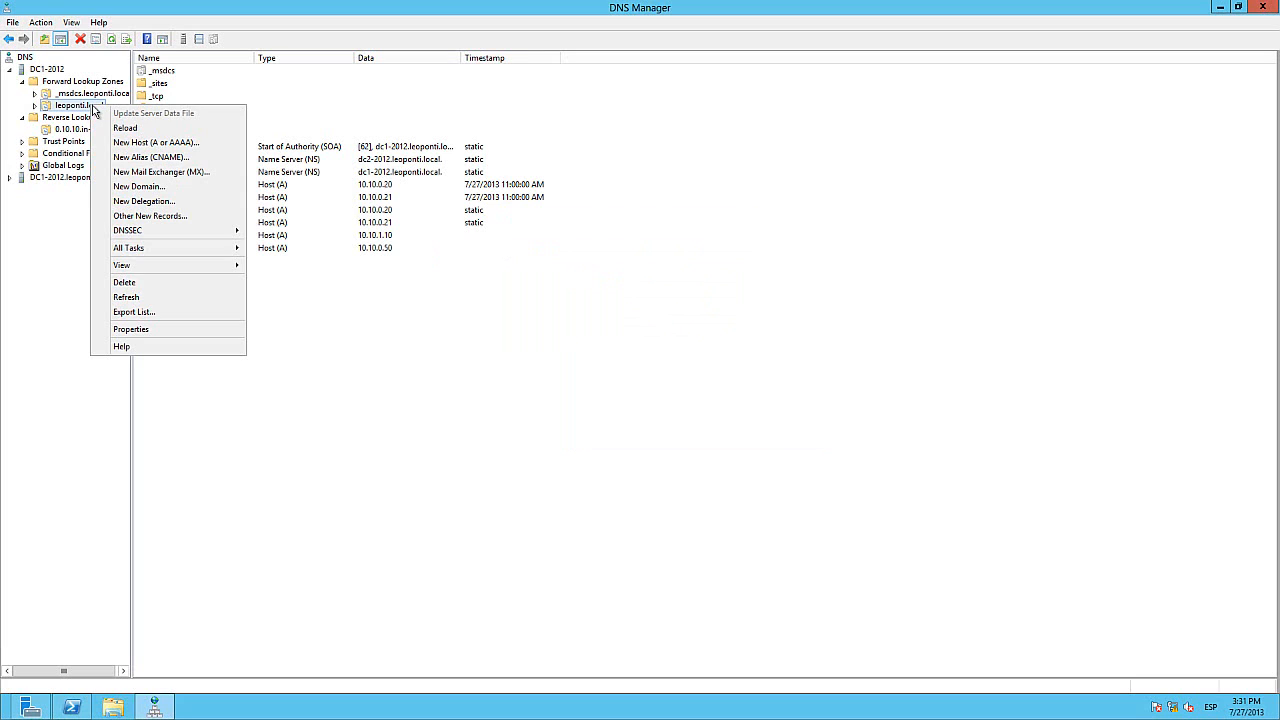
click(143, 158)
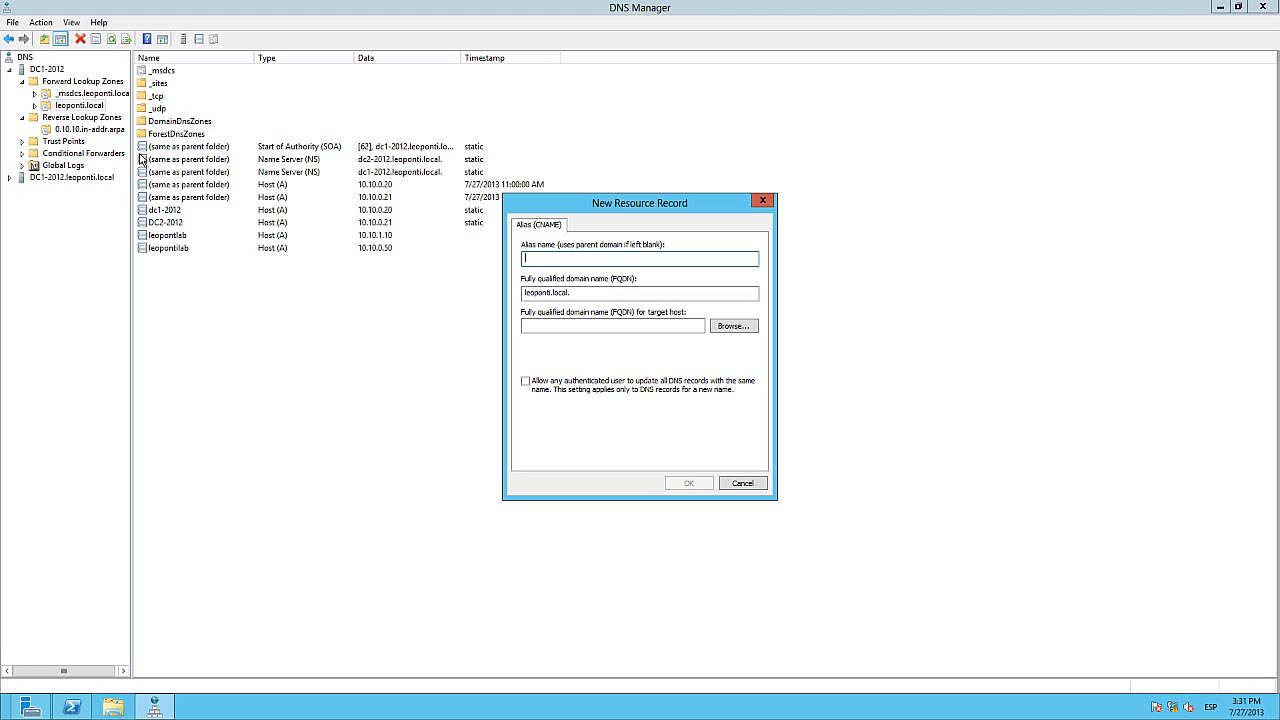
text(leopontites)
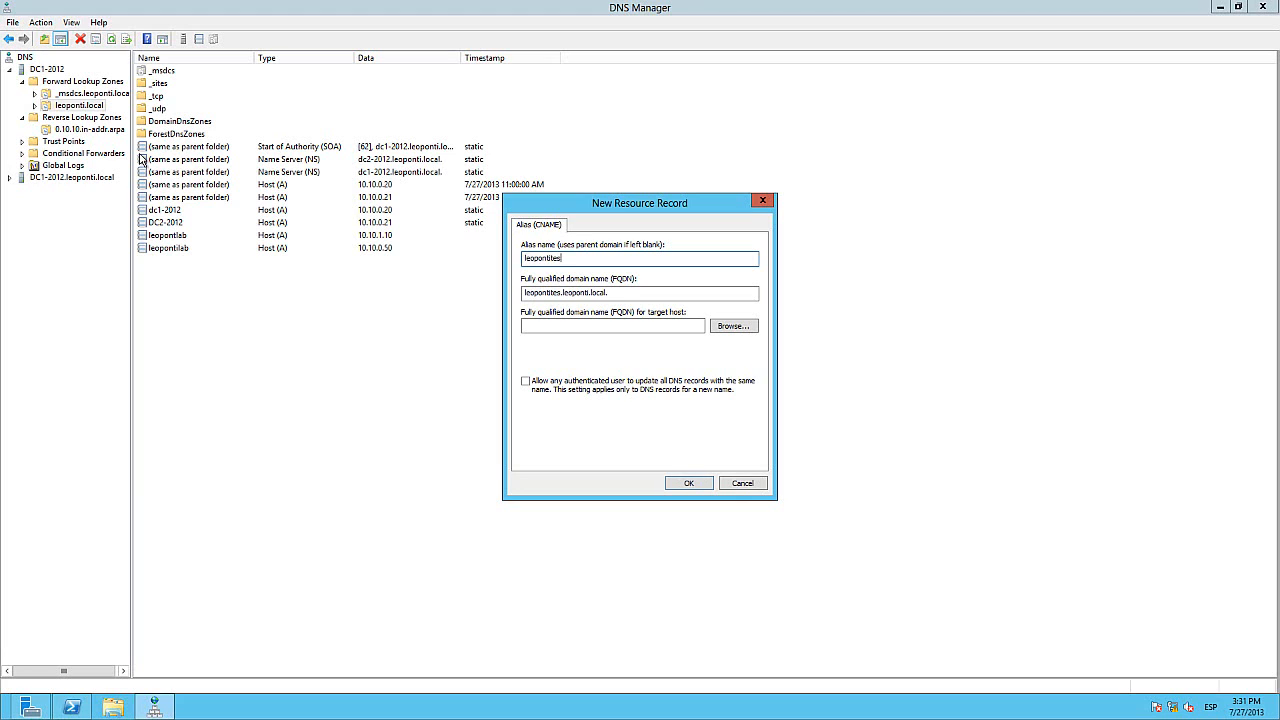
text(t)
Browse DC1-2012's forward lookup zone leoponti.local, choose the dc1-2012 host as the alias target and create the record.
click(723, 329)
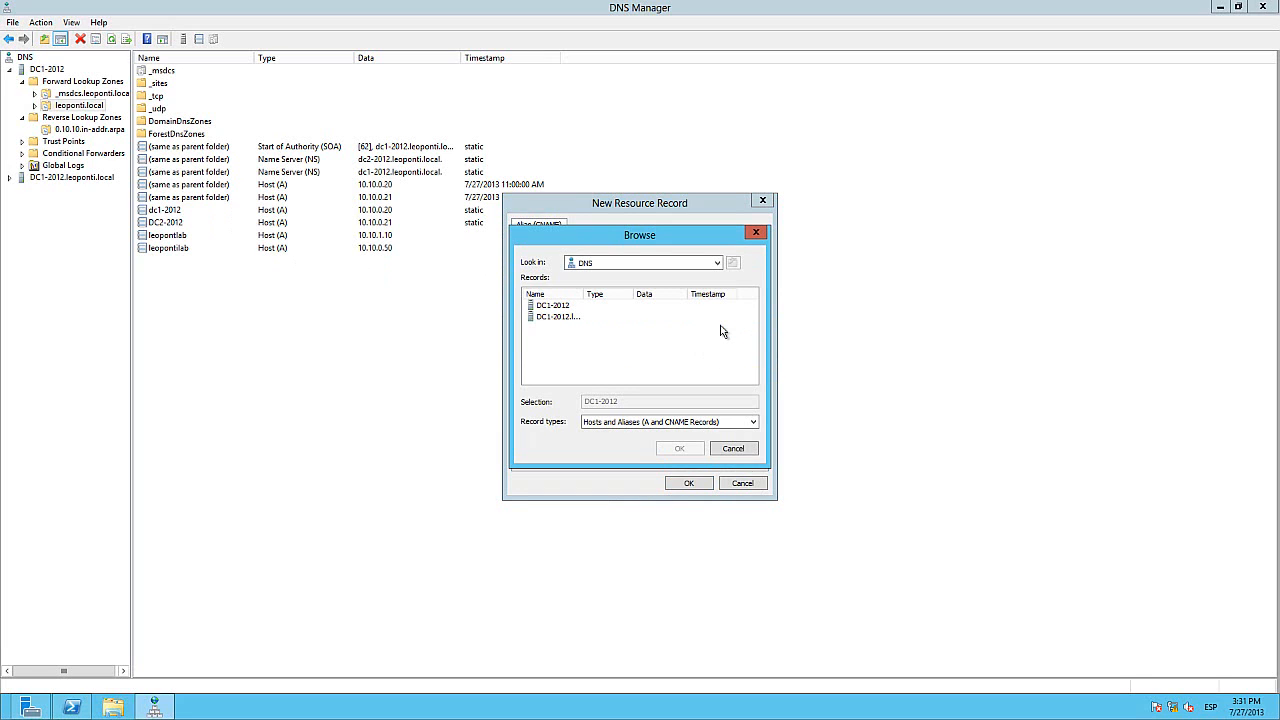
double_click(586, 296)
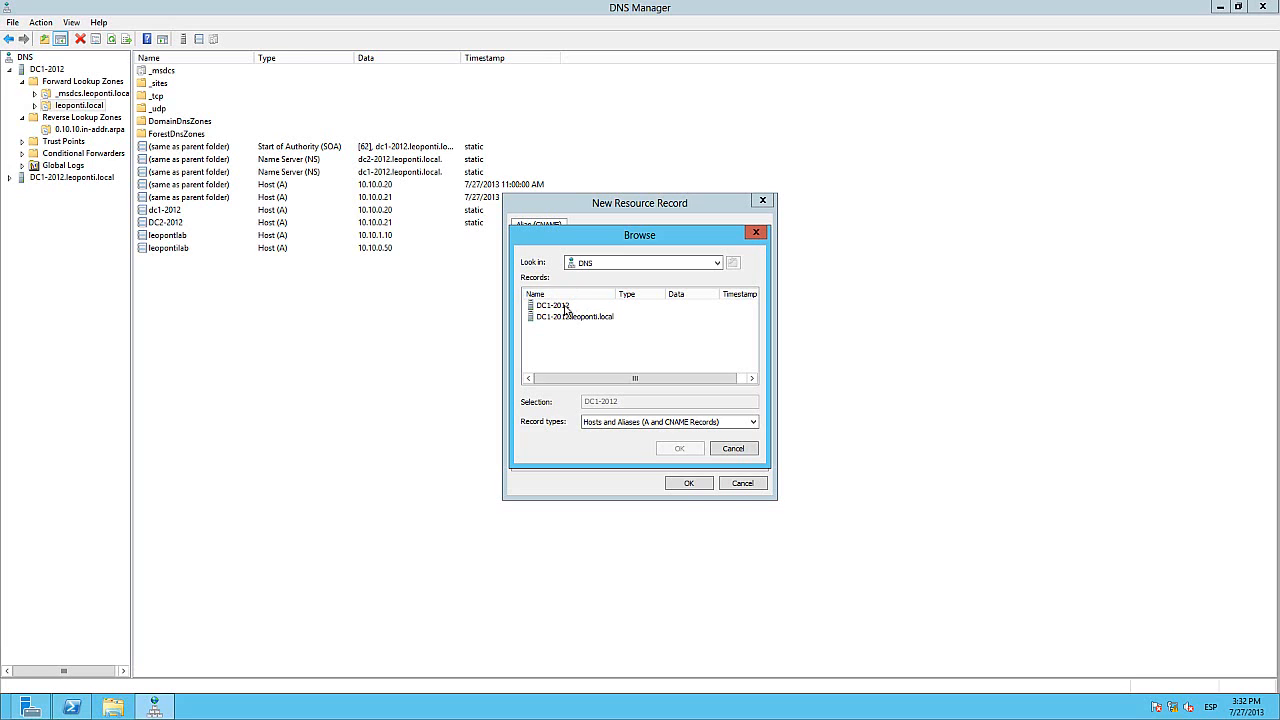
double_click(556, 305)
double_click(565, 306)
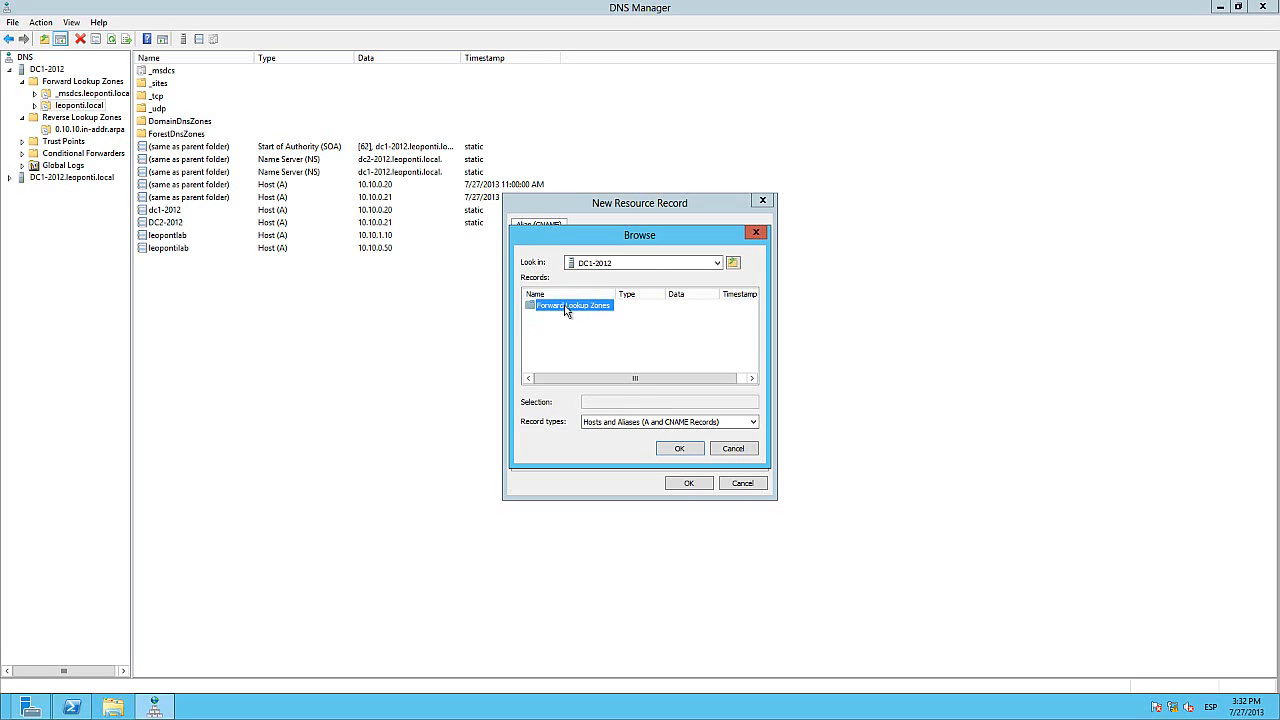
double_click(558, 318)
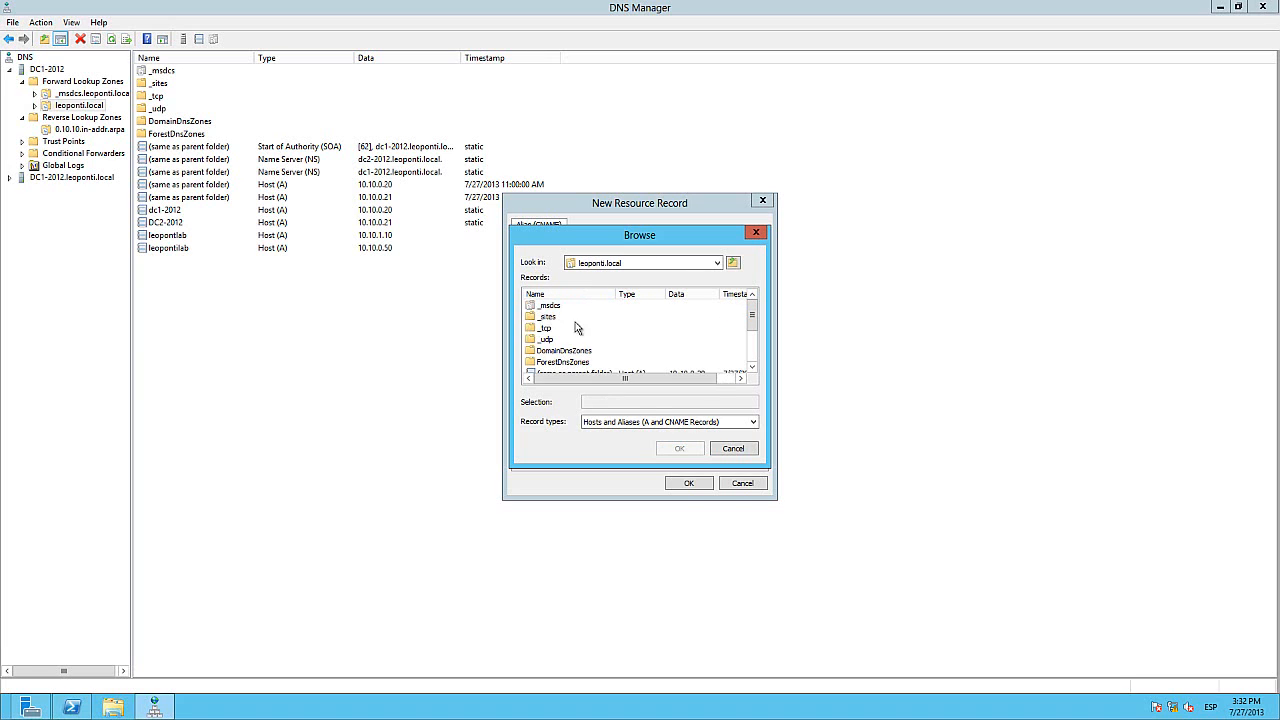
scroll(757, 365, down, 2)
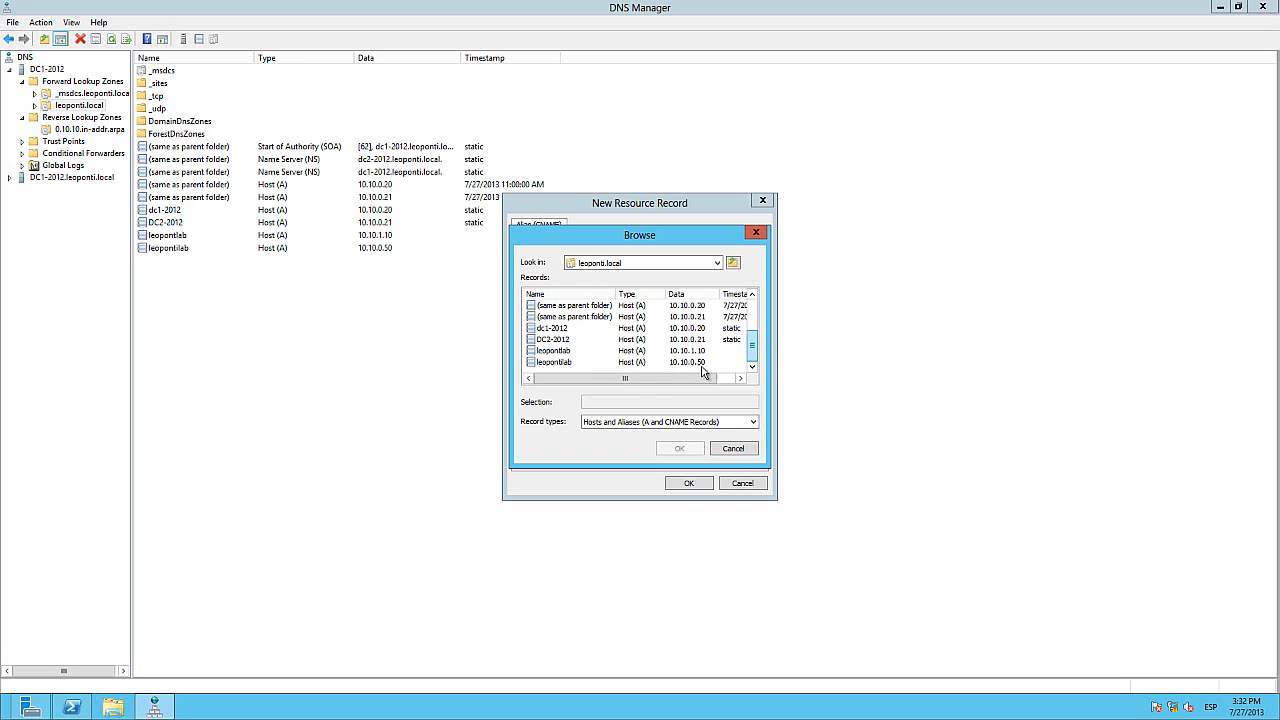
click(561, 330)
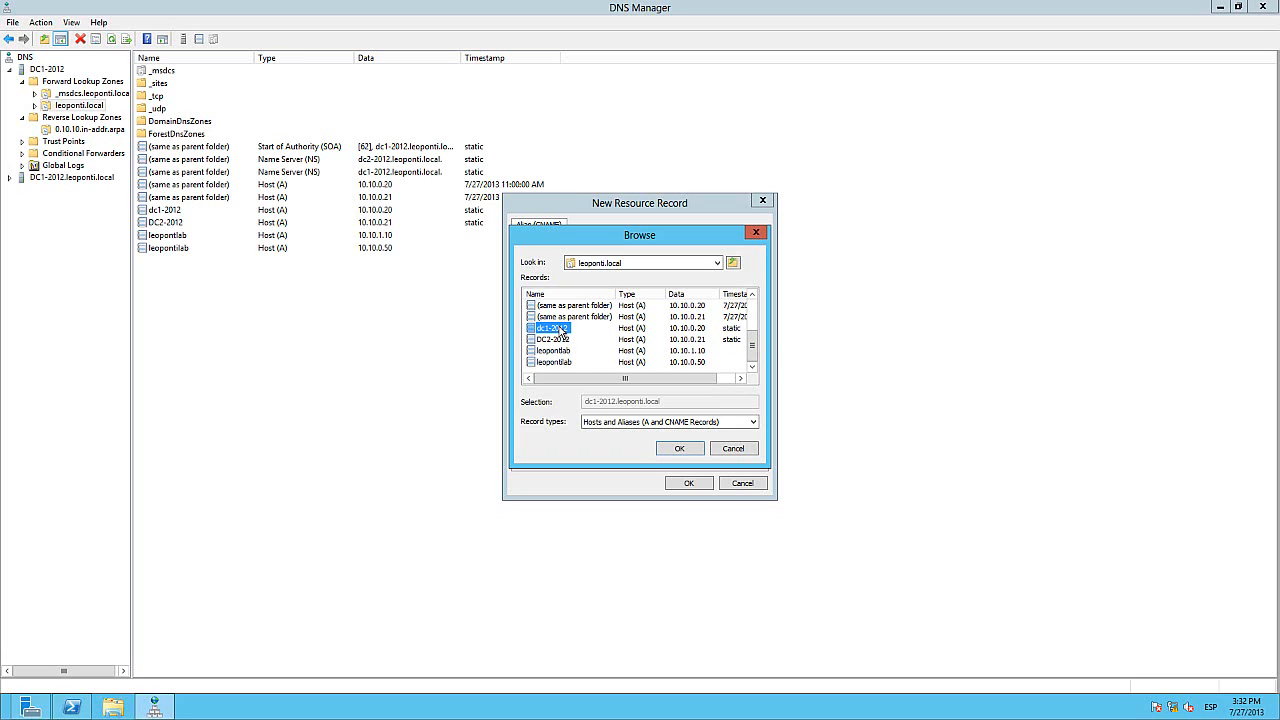
click(683, 450)
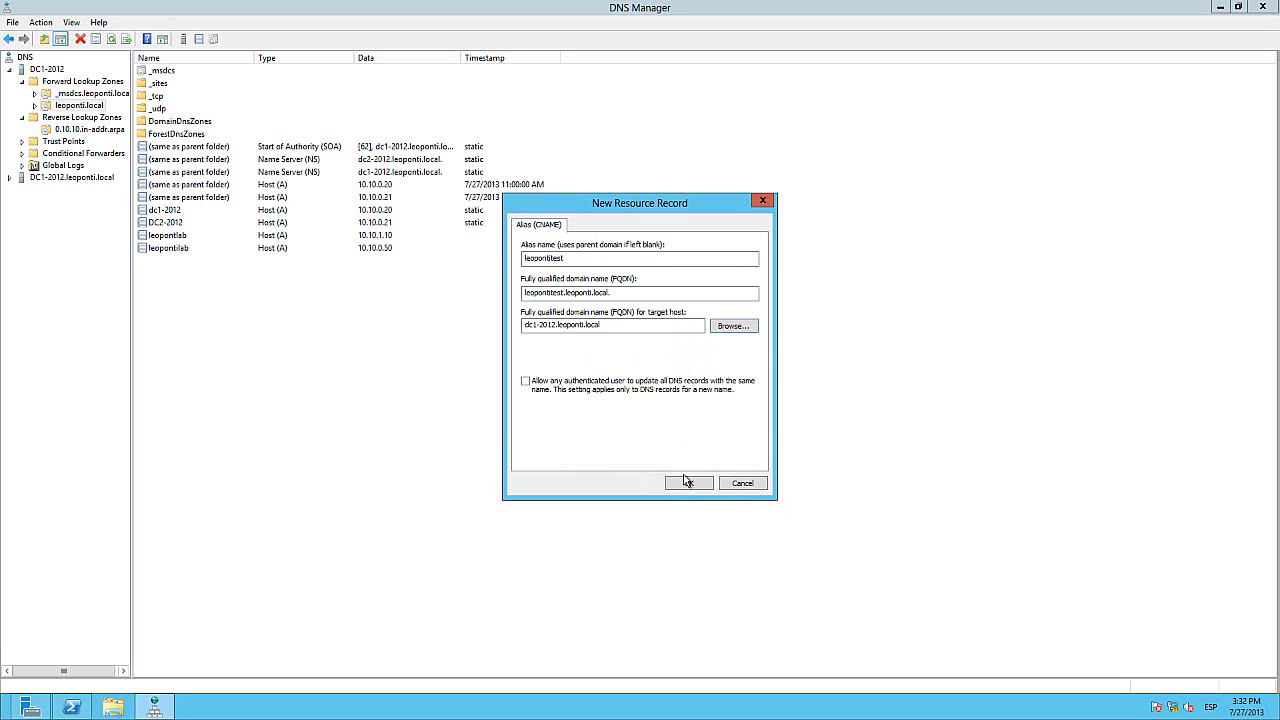
click(688, 483)
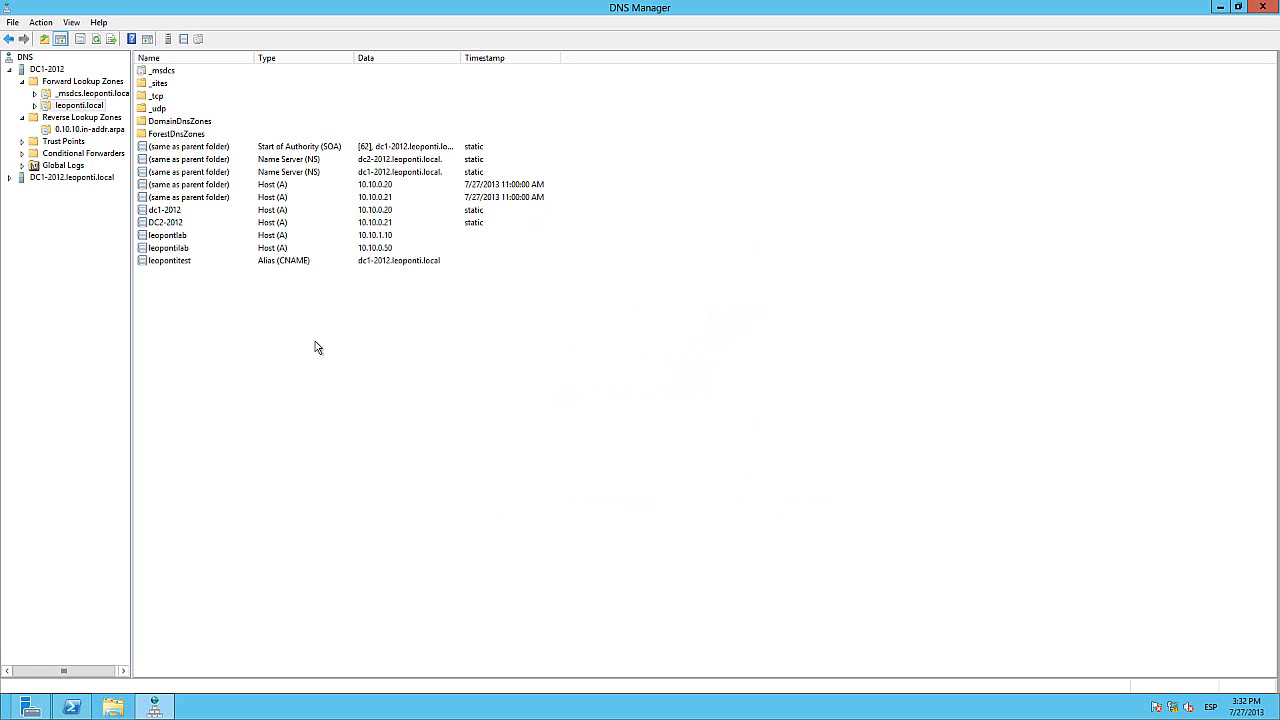
Highlight the leopontilab and leopontitest records, and look up leopontitest in the PowerShell nslookup session.
click(172, 250)
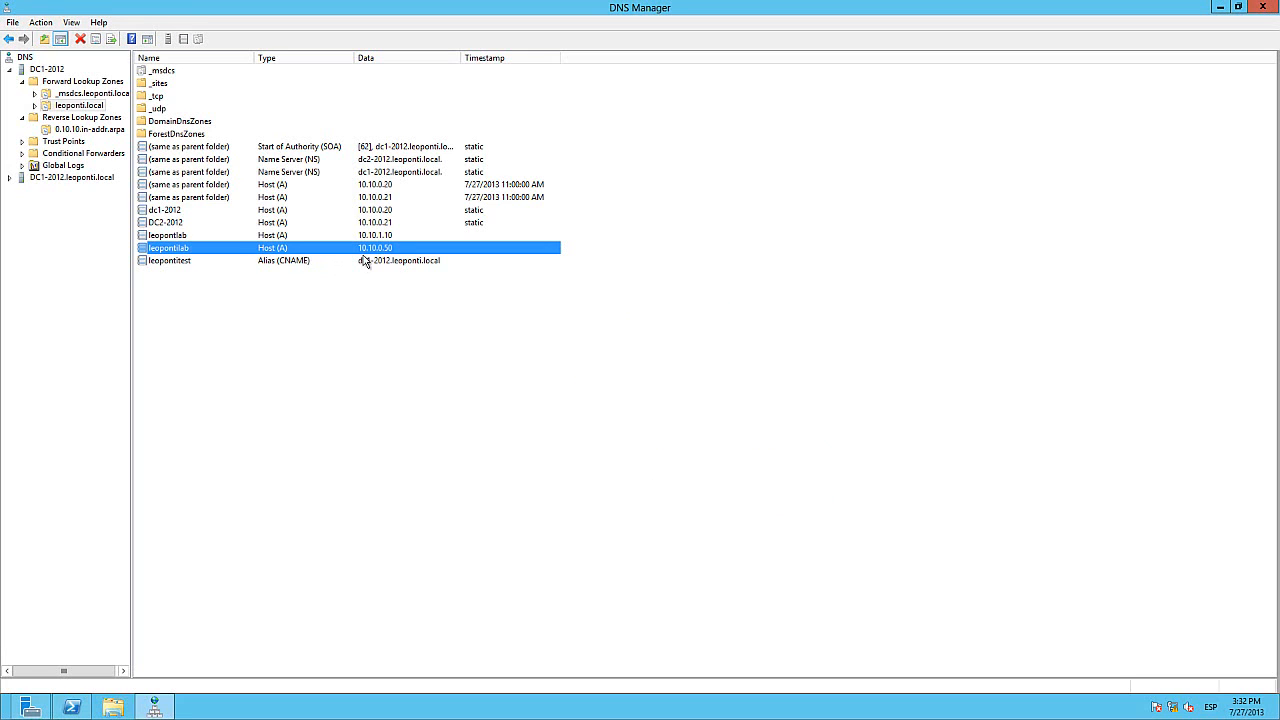
click(186, 262)
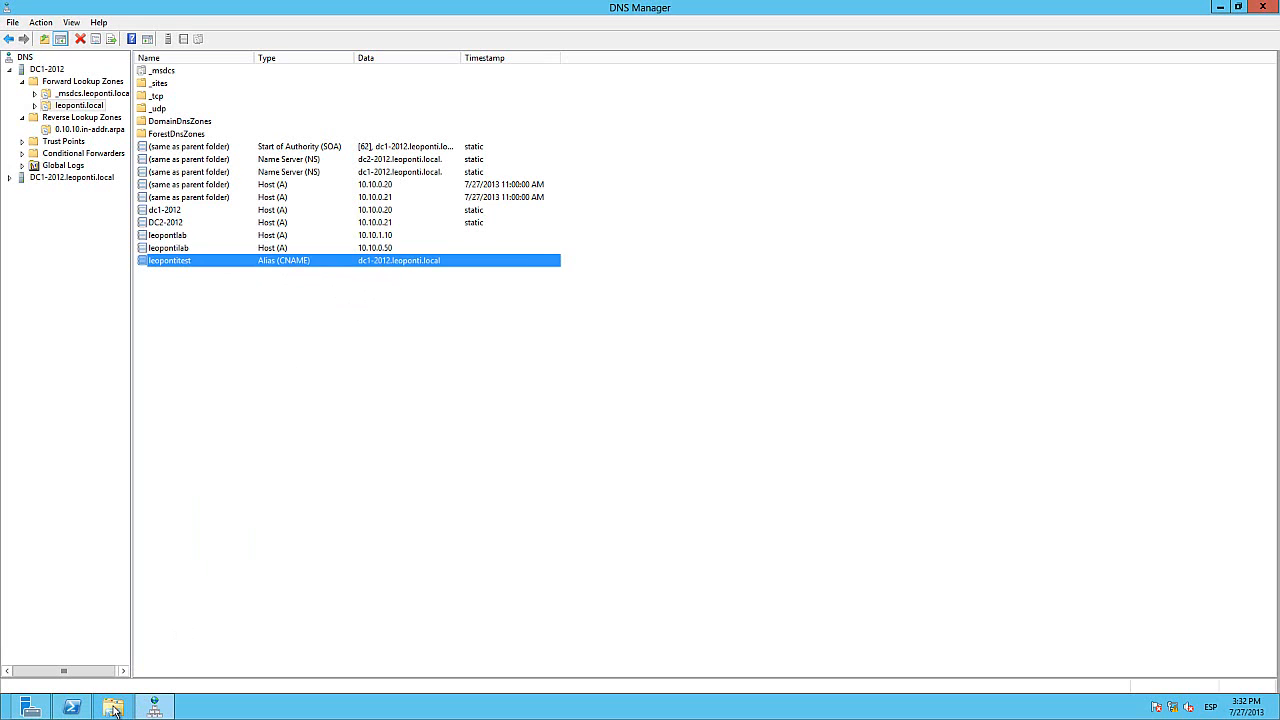
click(73, 707)
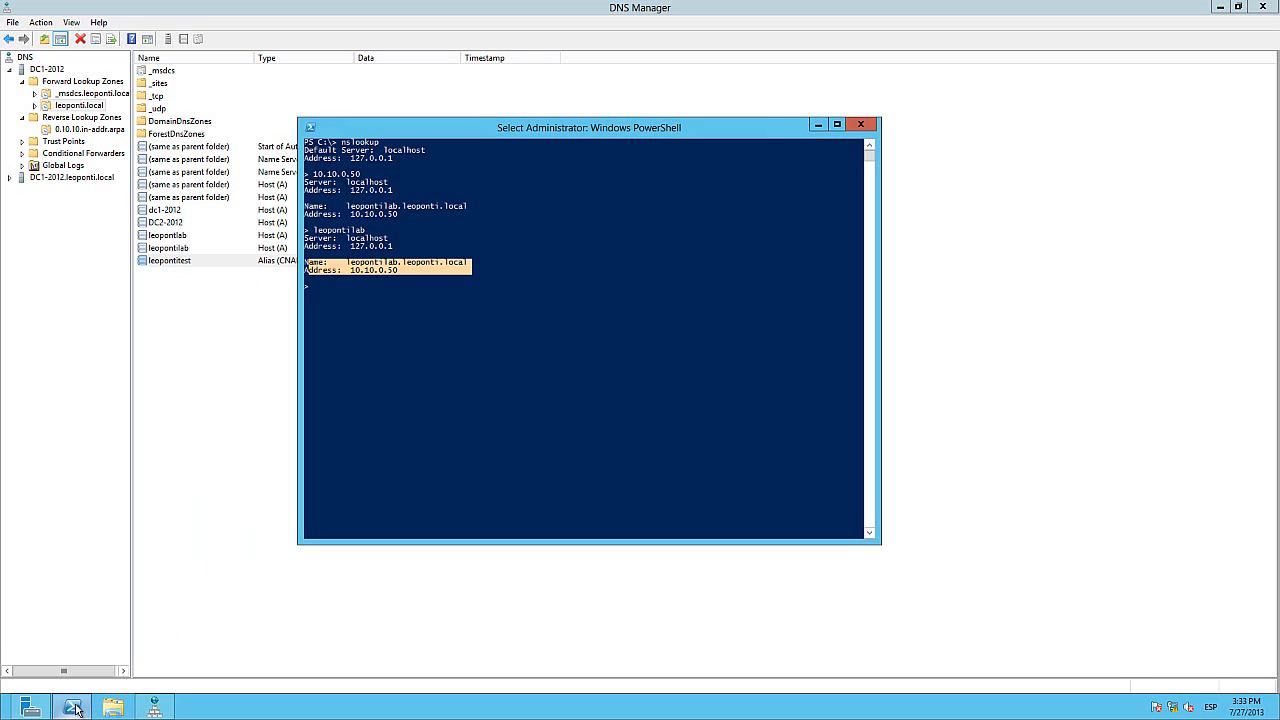
click(427, 445)
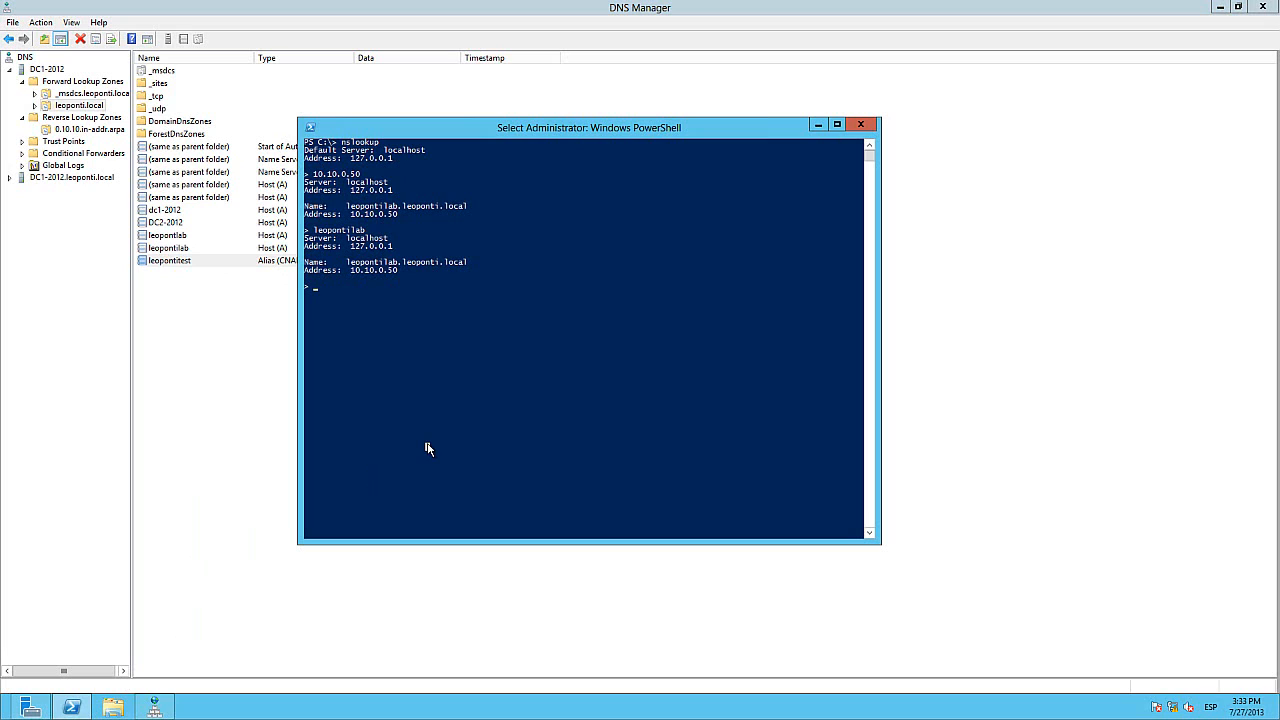
text(leopont)
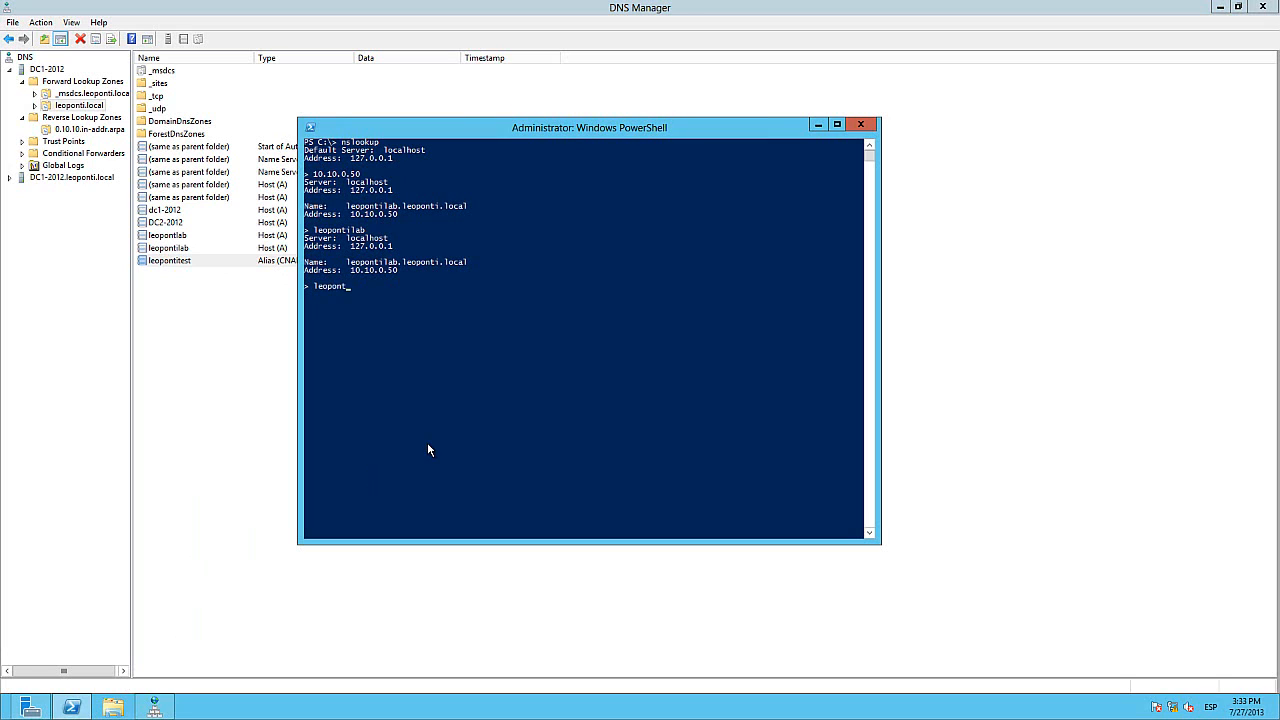
text(itest)
key(Return)
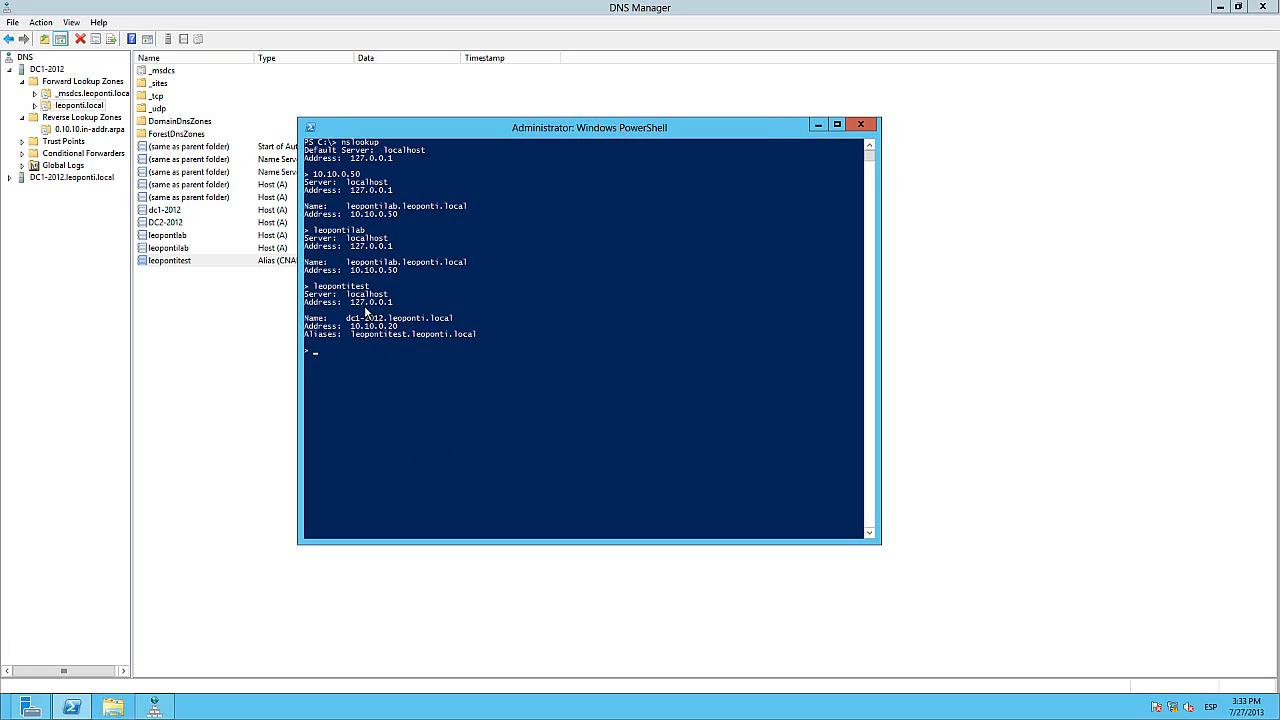
Highlight the answering server and the returned name, address and alias for leopontitest, and clear the selection.
drag(309, 297, 390, 305)
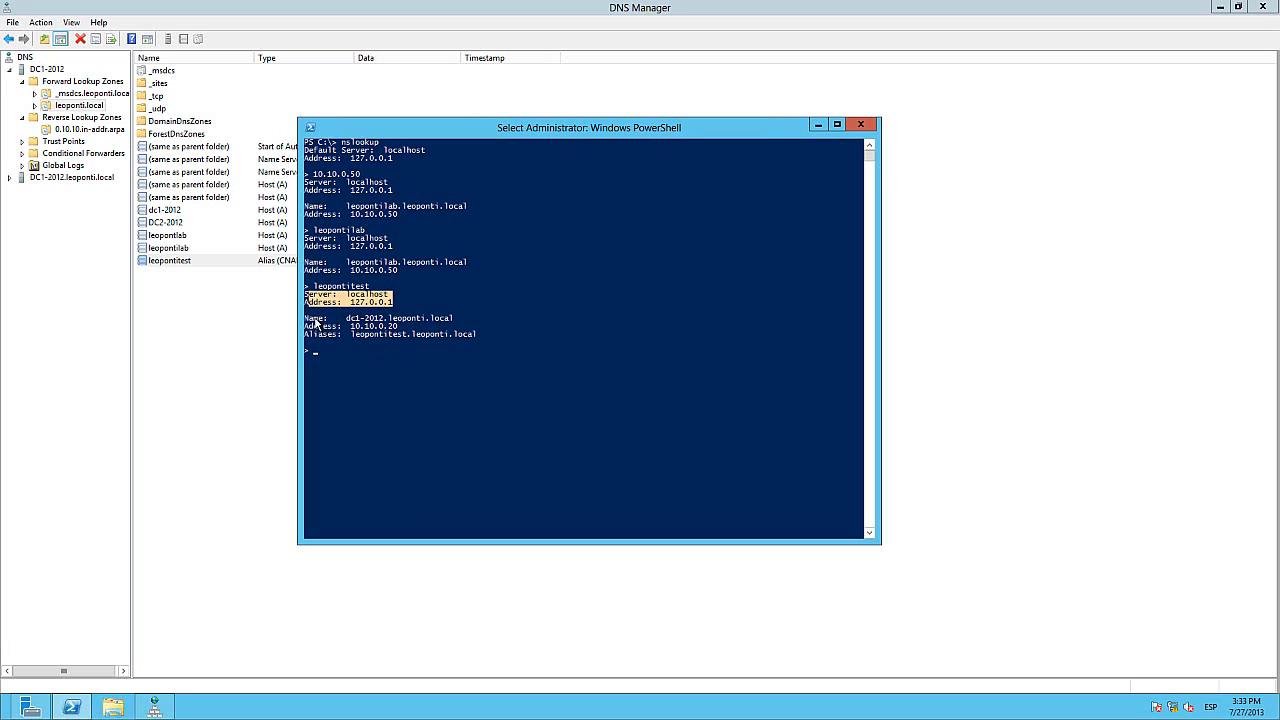
drag(308, 318, 453, 330)
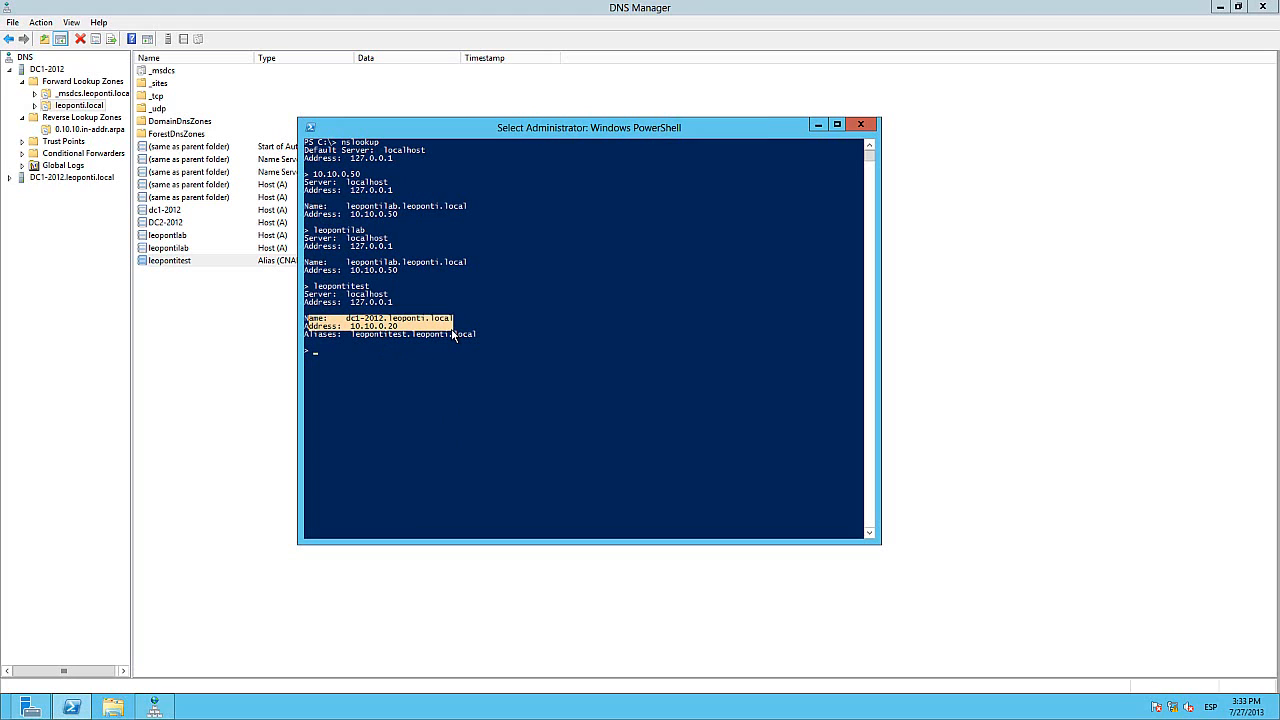
drag(453, 336, 476, 342)
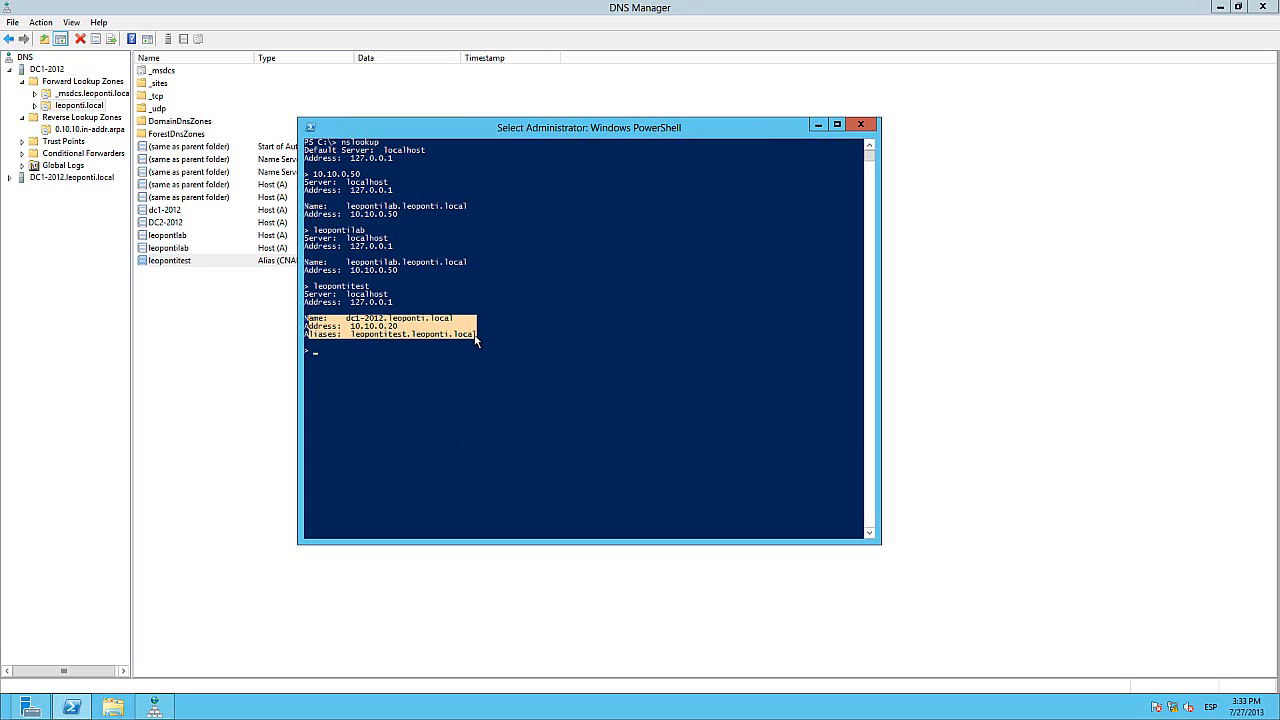
click(376, 406)
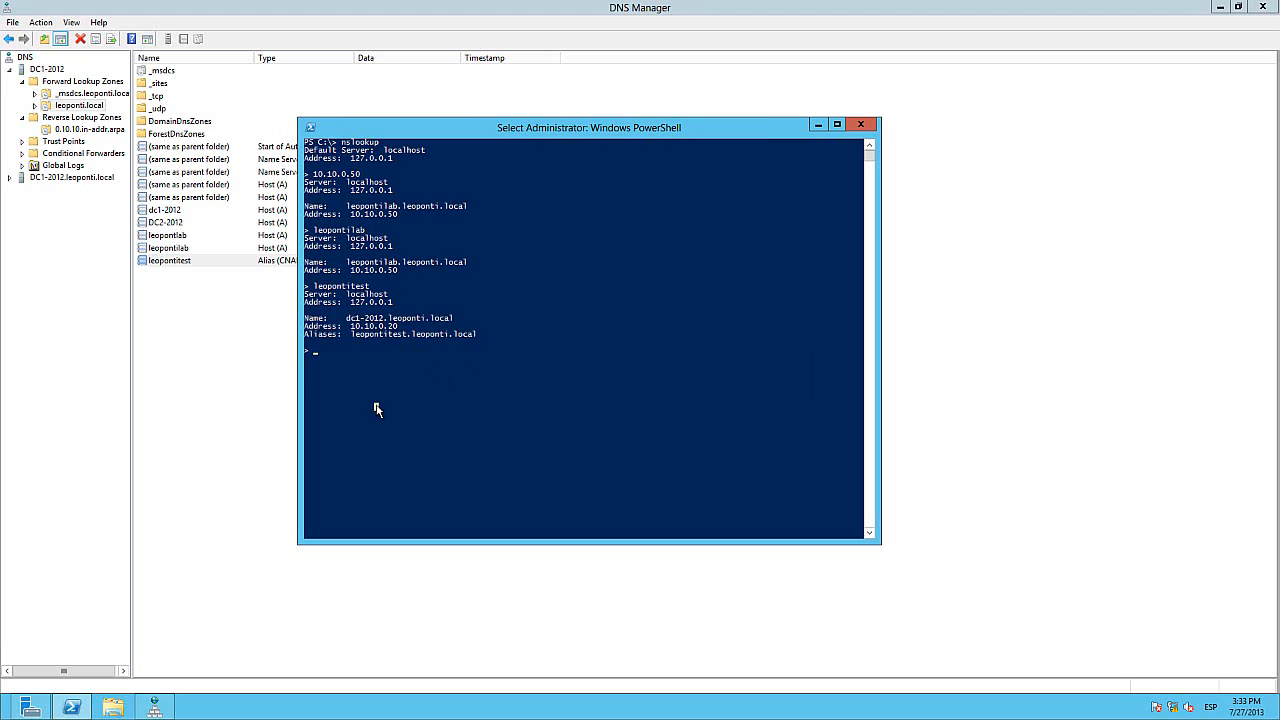
Leave the nslookup session and ping leopontitest from PowerShell, highlighting the replies before closing the window.
key(Escape)
text(exit)
key(Return)
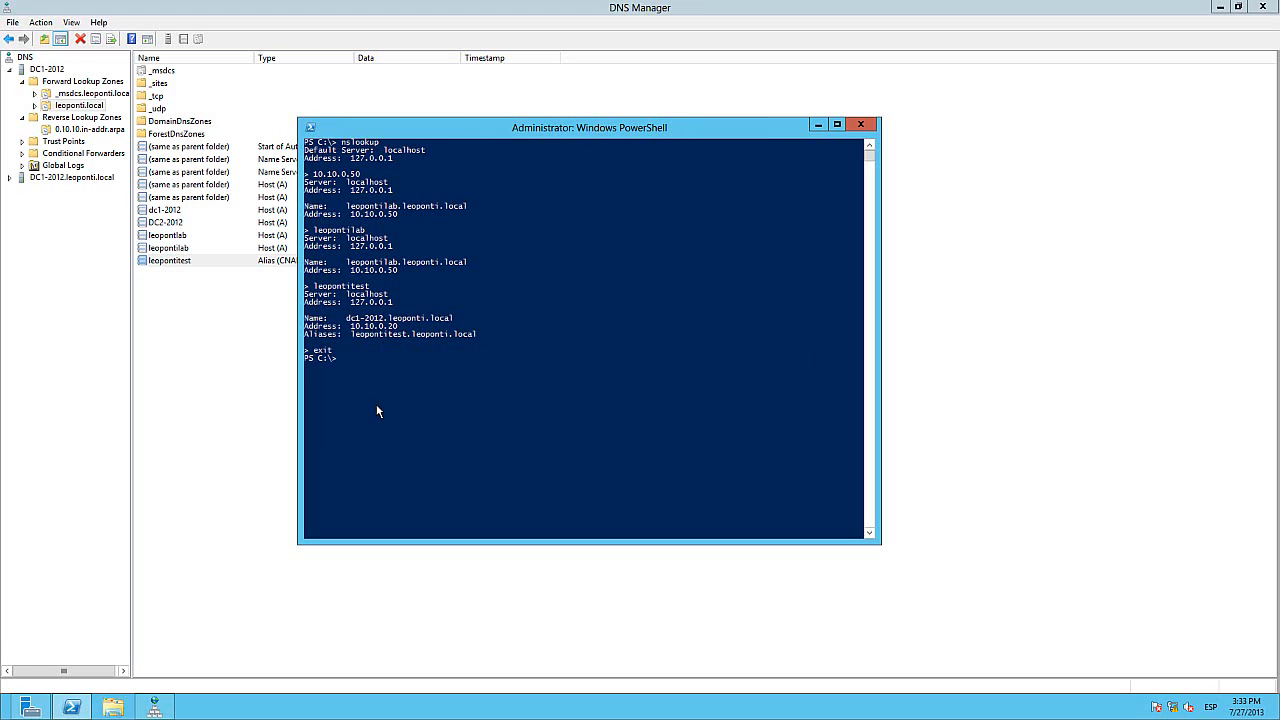
text(ping leopontitest)
key(Return)
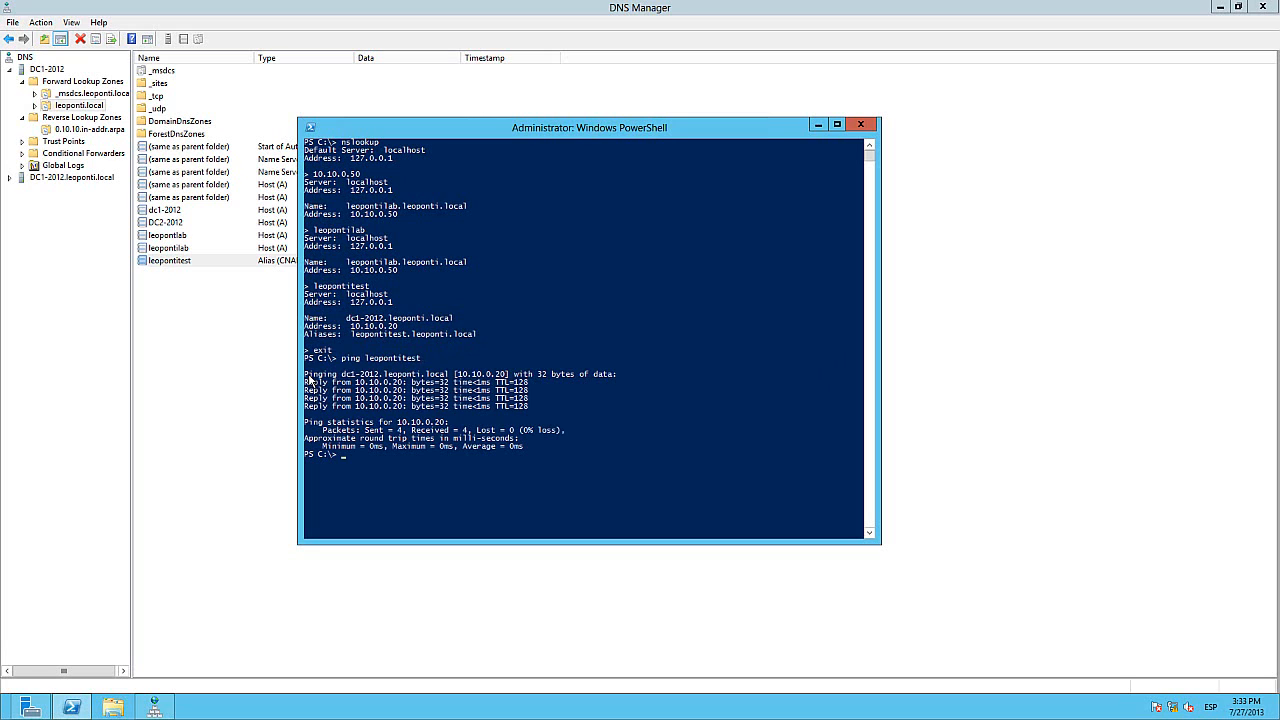
drag(309, 376, 531, 409)
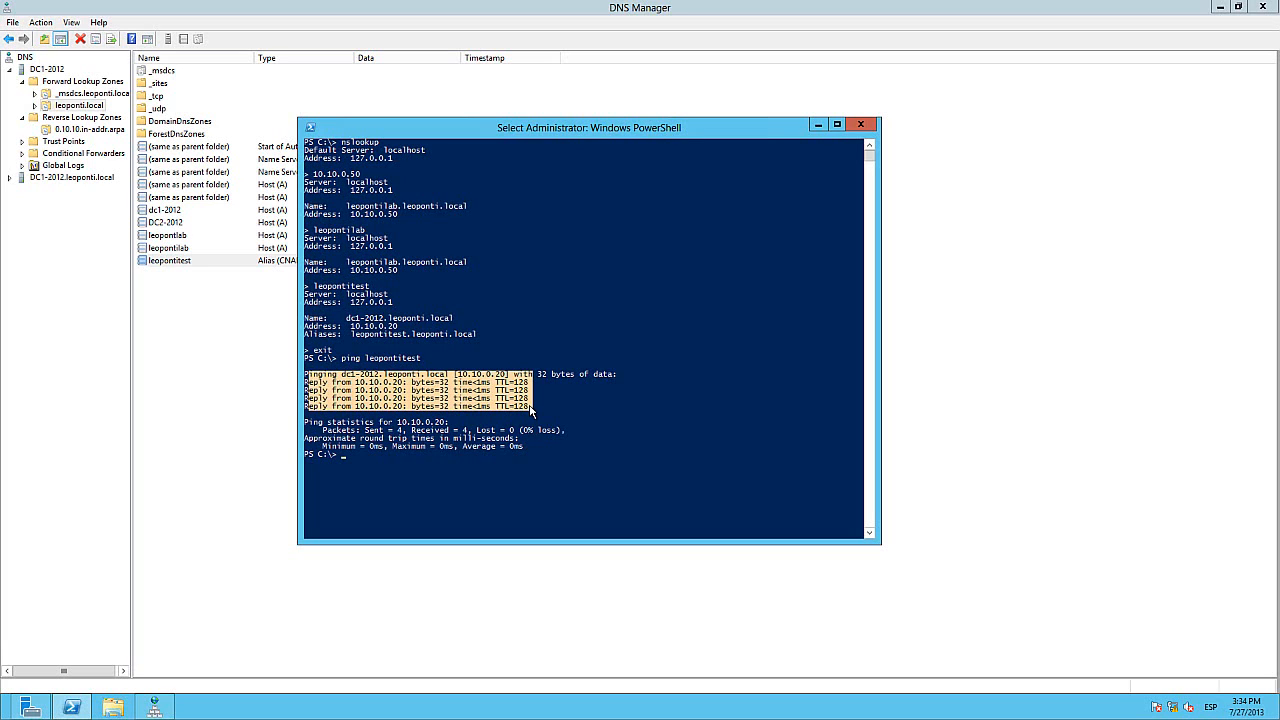
click(866, 132)
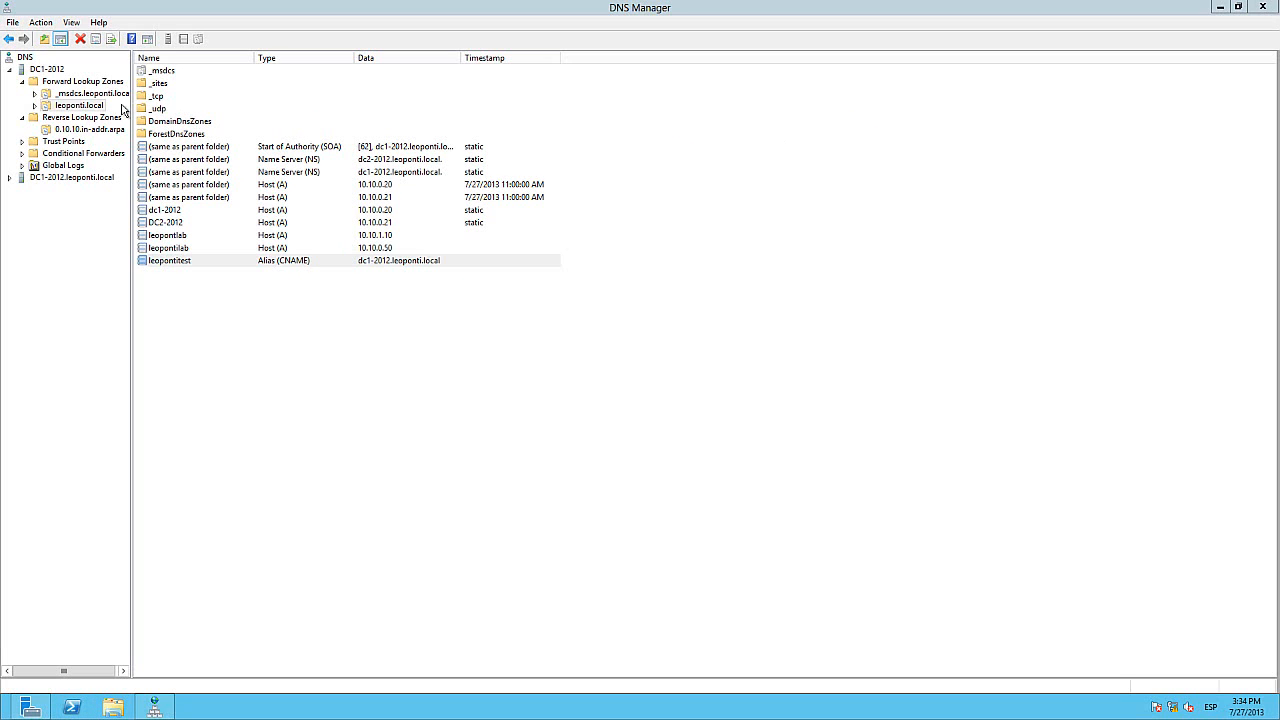
Review the general properties of the leoponti.local zone, including dynamic updates and aging, and close them without changes.
right_click(88, 109)
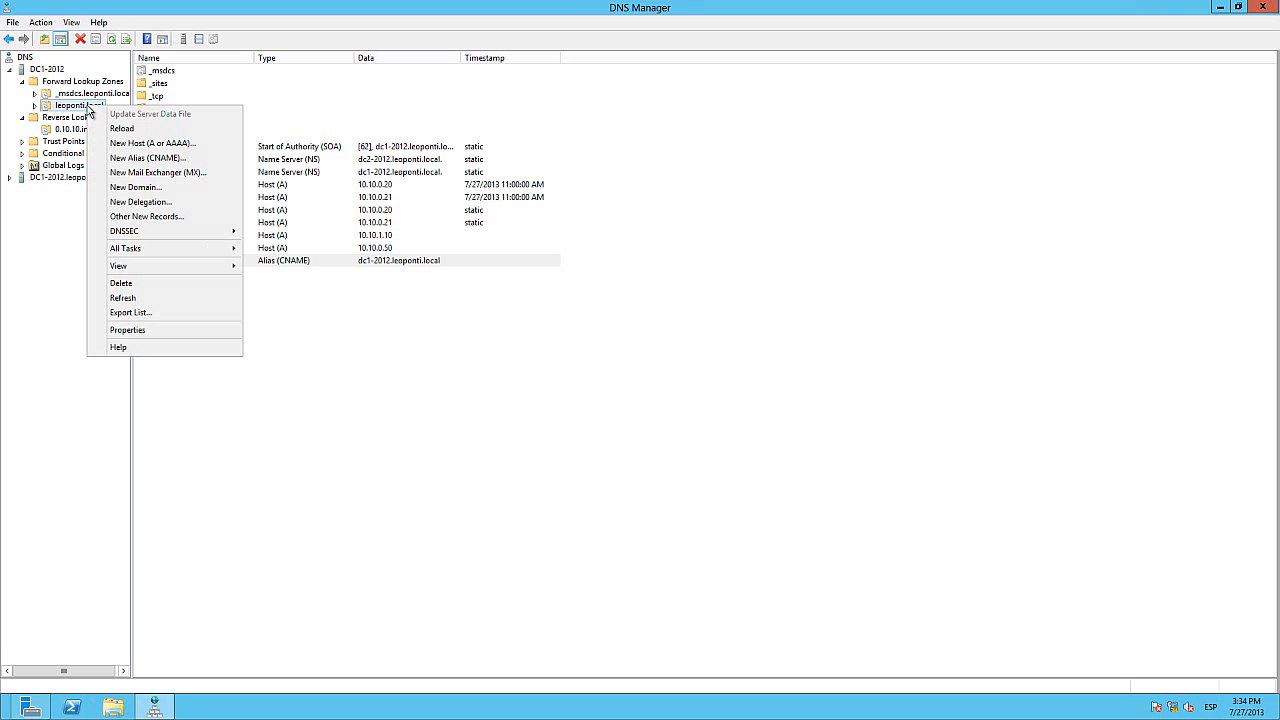
click(126, 335)
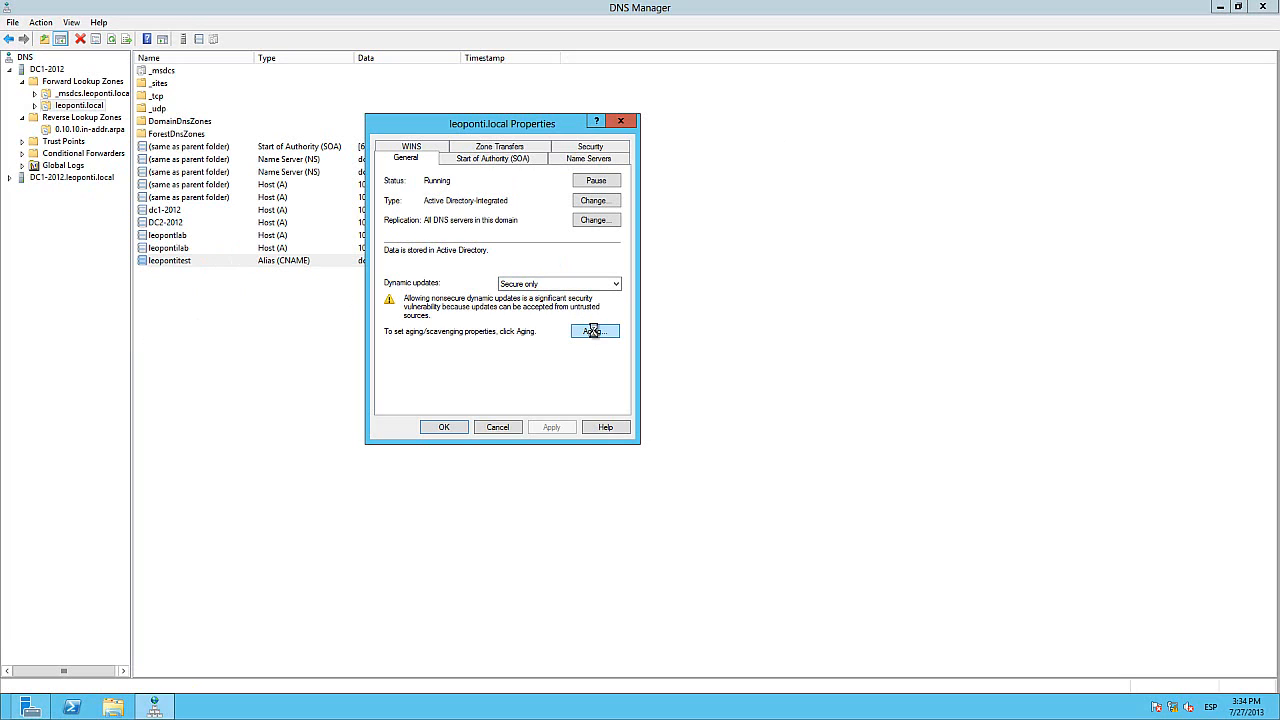
key(Escape)
Open the DC1-2012 server properties and review the interface, advanced and forwarder settings.
click(48, 69)
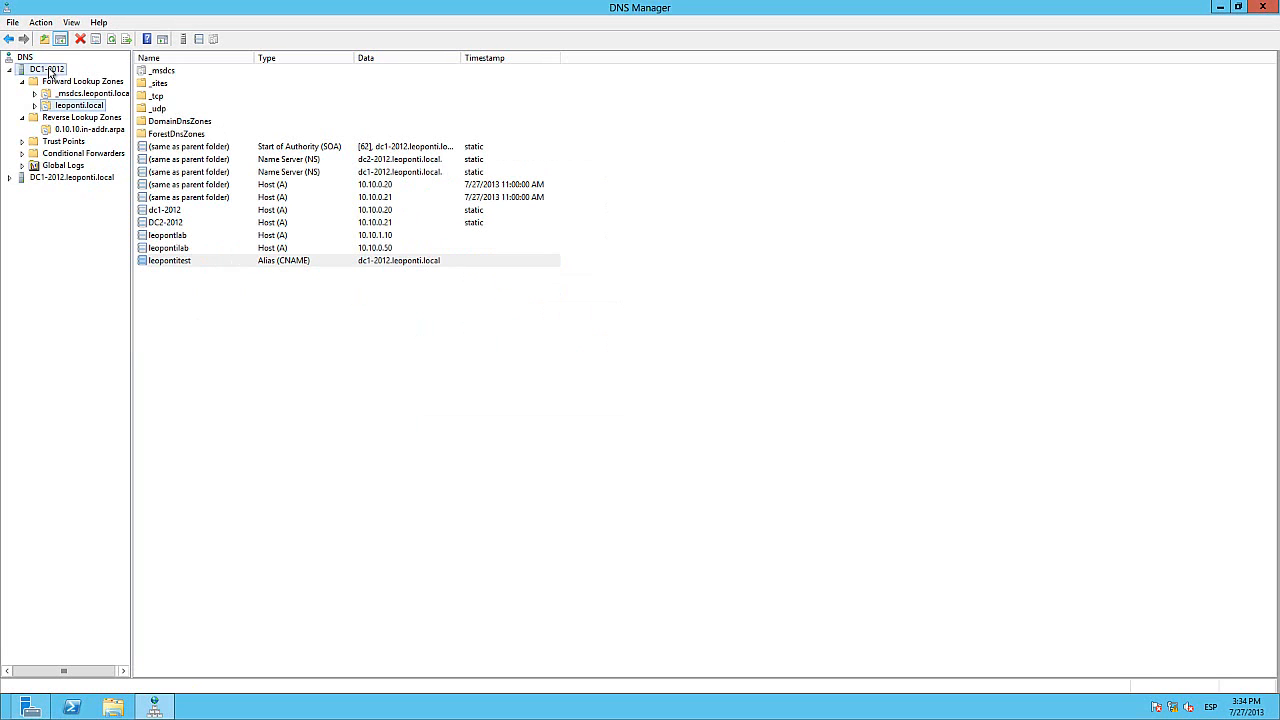
right_click(48, 69)
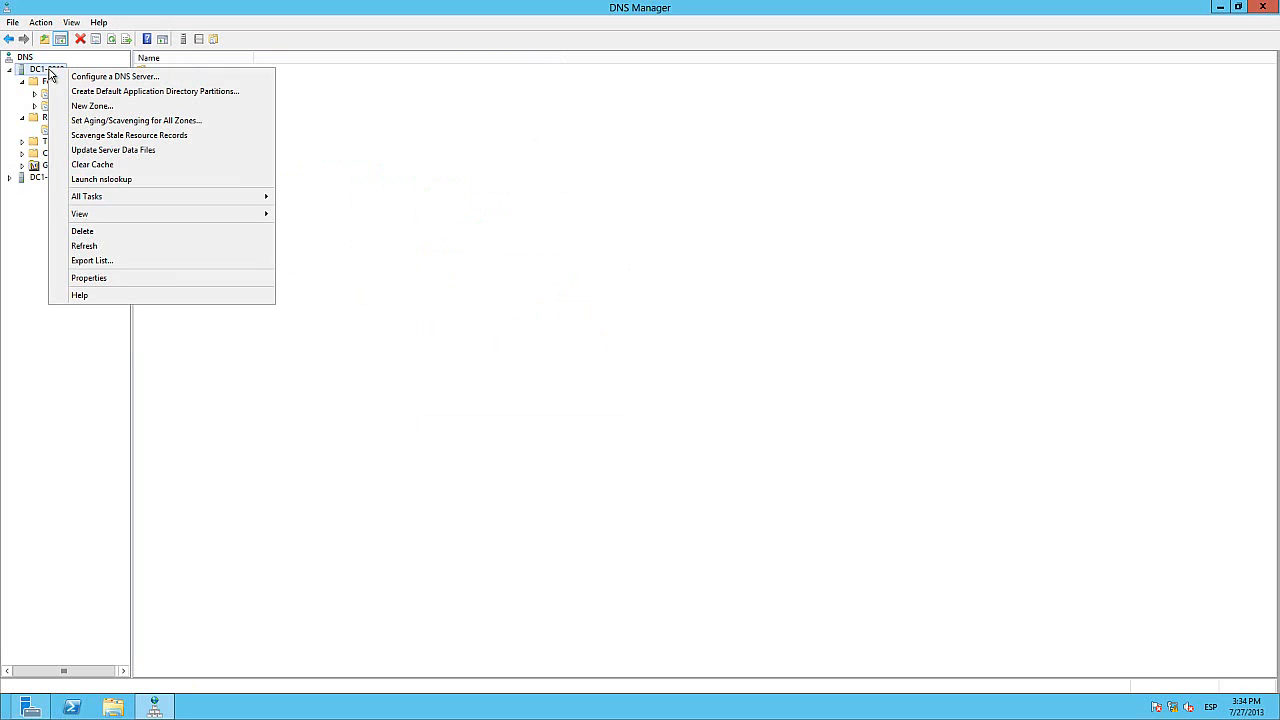
click(90, 277)
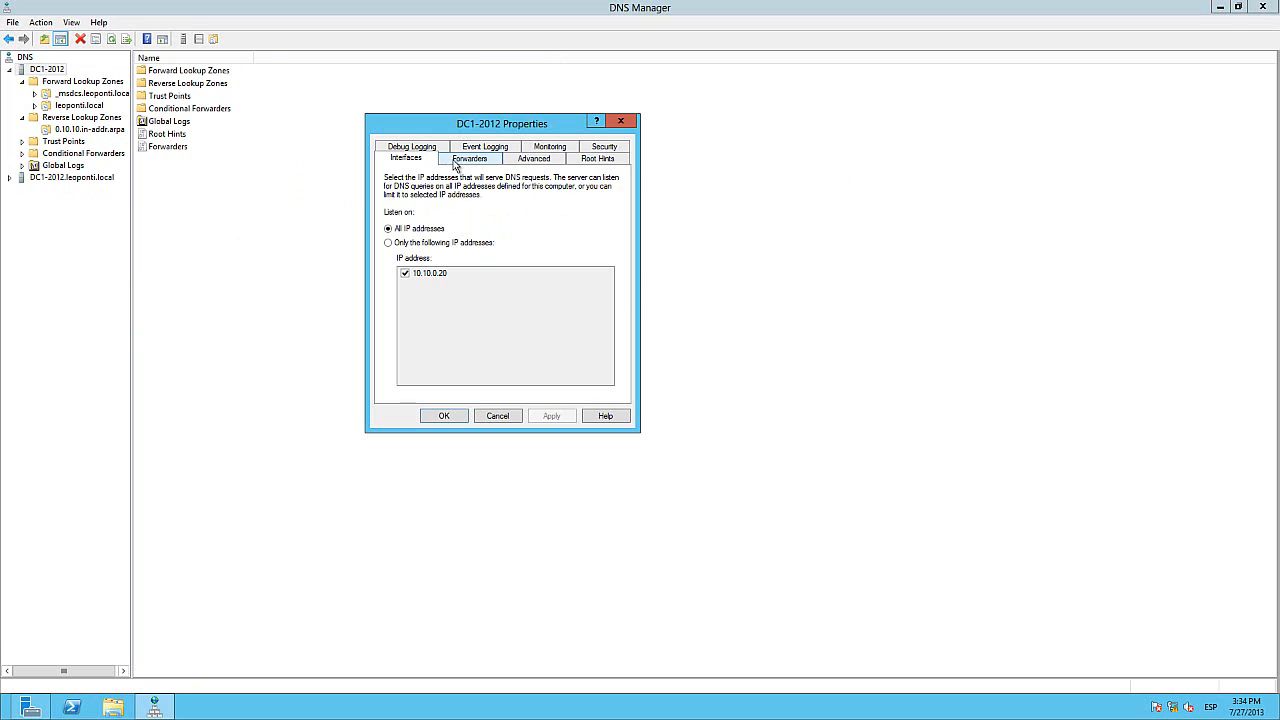
click(533, 162)
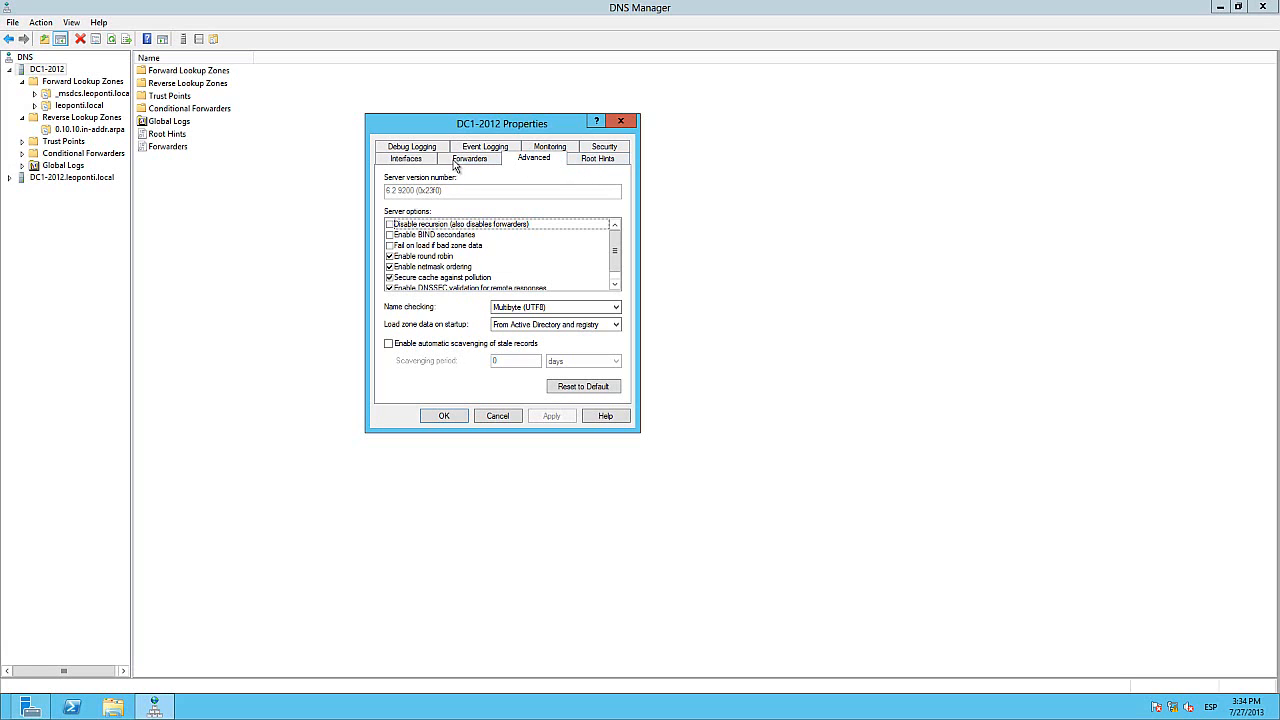
click(422, 162)
click(464, 162)
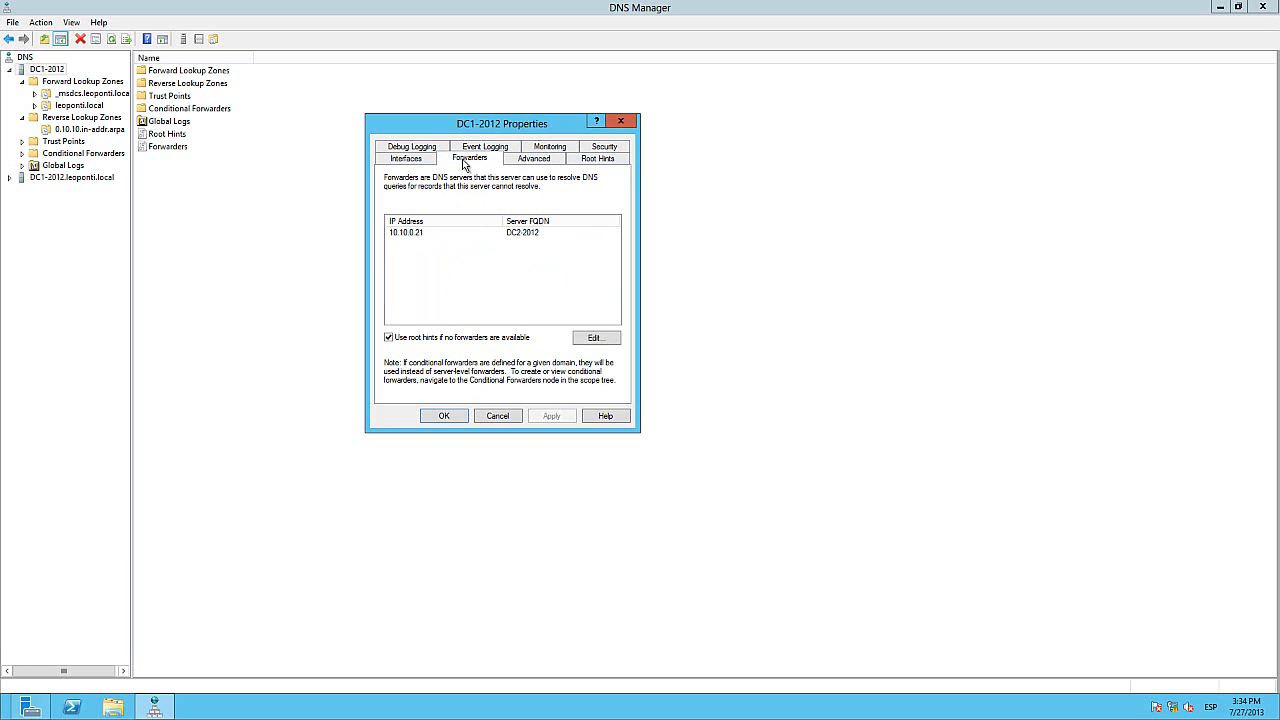
Try enabling automatic scavenging of stale records in DC1-2012's advanced settings, clear the option again and discard the changes.
click(529, 164)
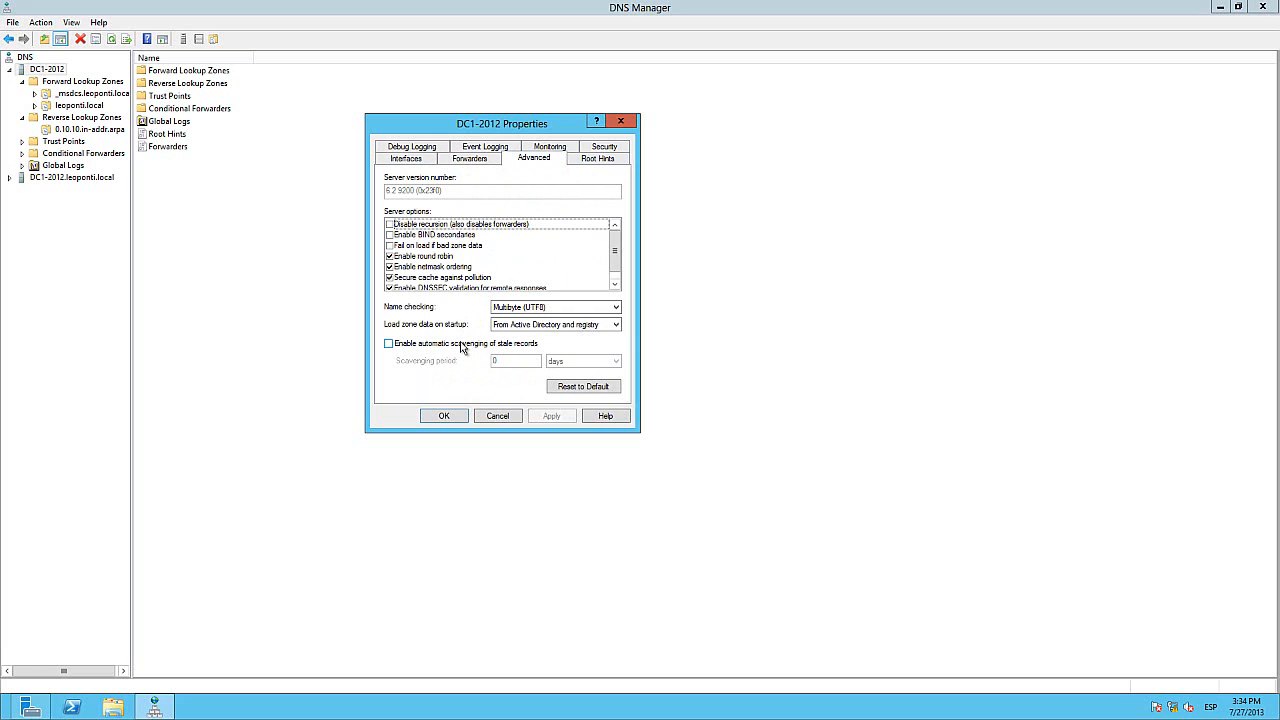
click(462, 346)
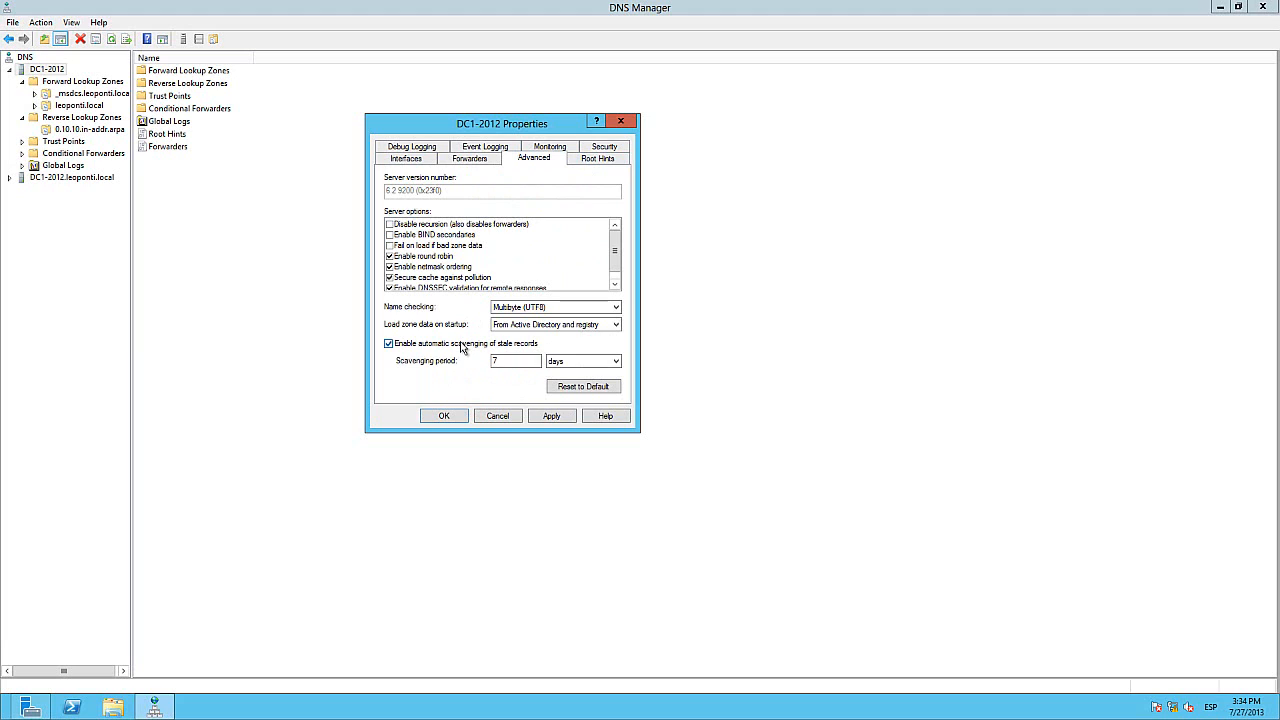
click(462, 346)
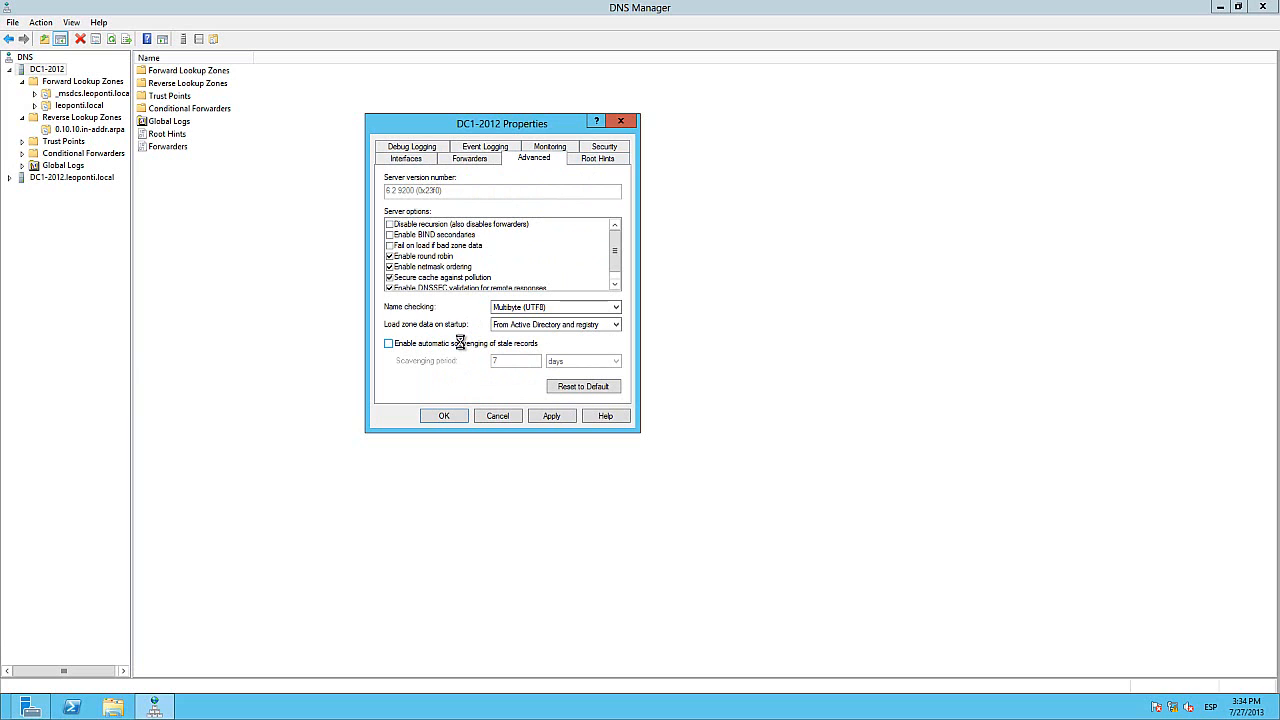
key(Escape)
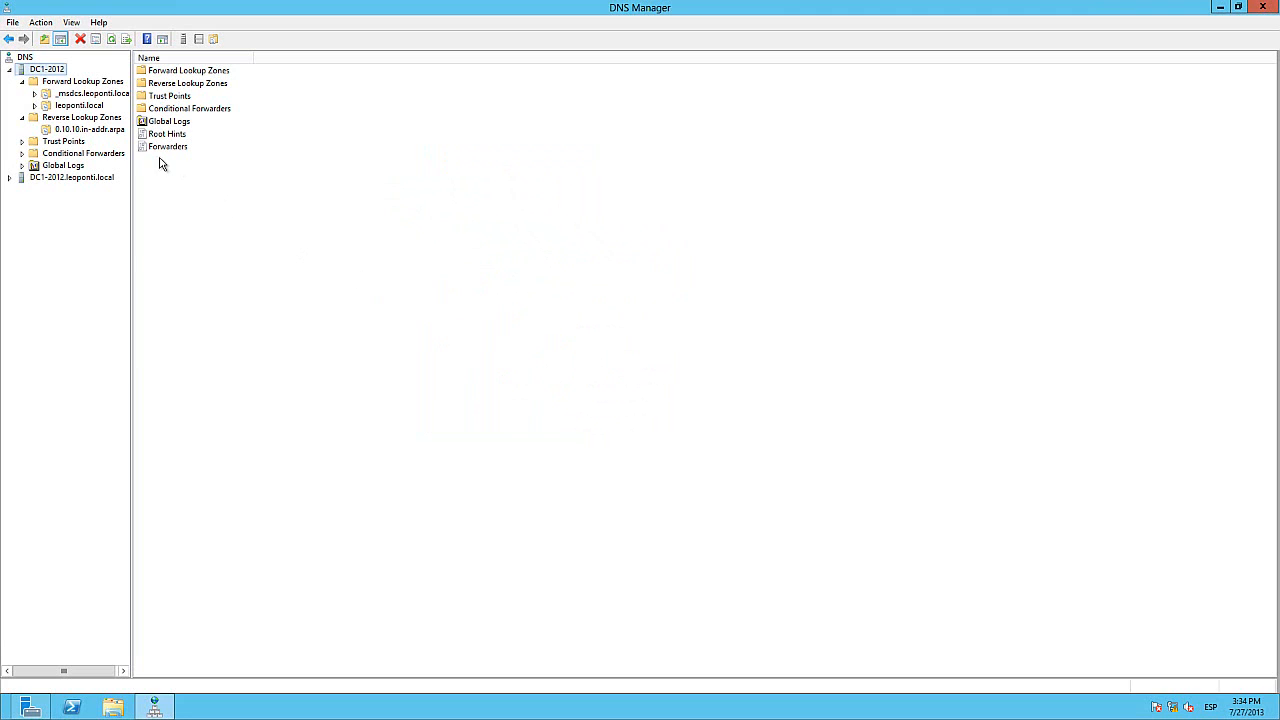
Reopen the leoponti.local zone properties to examine the aging/scavenging option, and cancel the dialog.
click(80, 106)
right_click(81, 105)
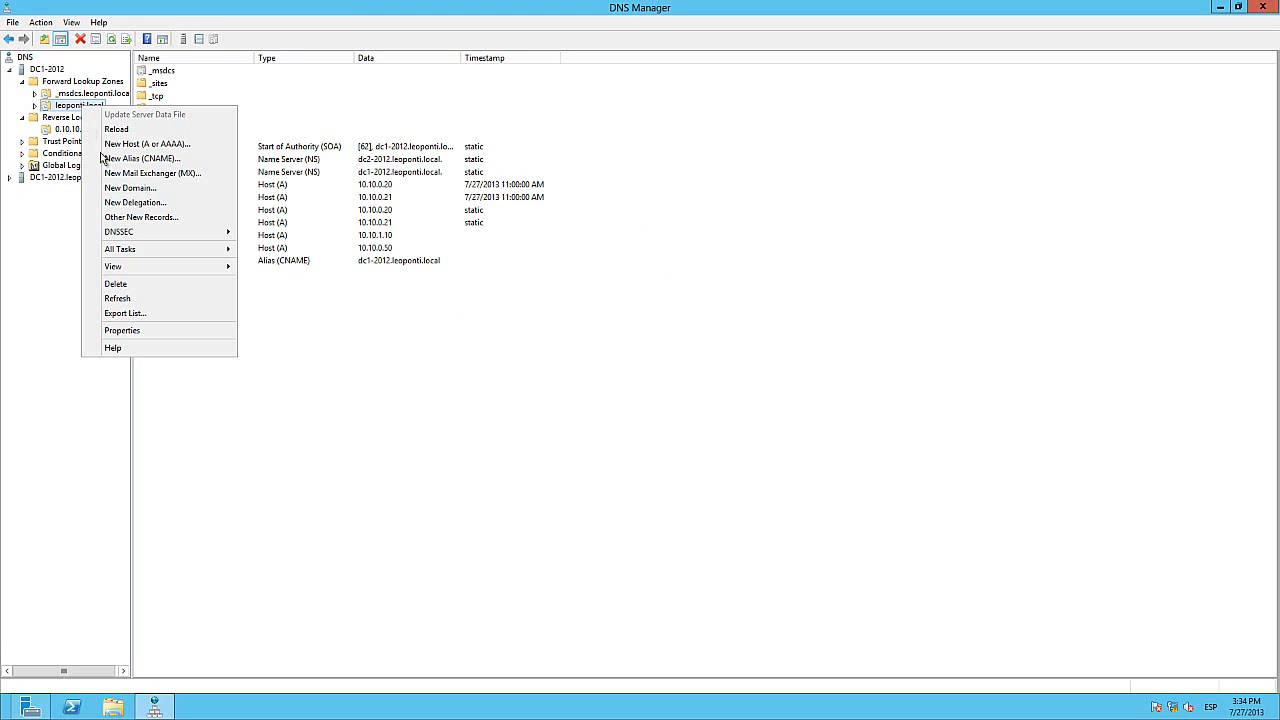
click(153, 331)
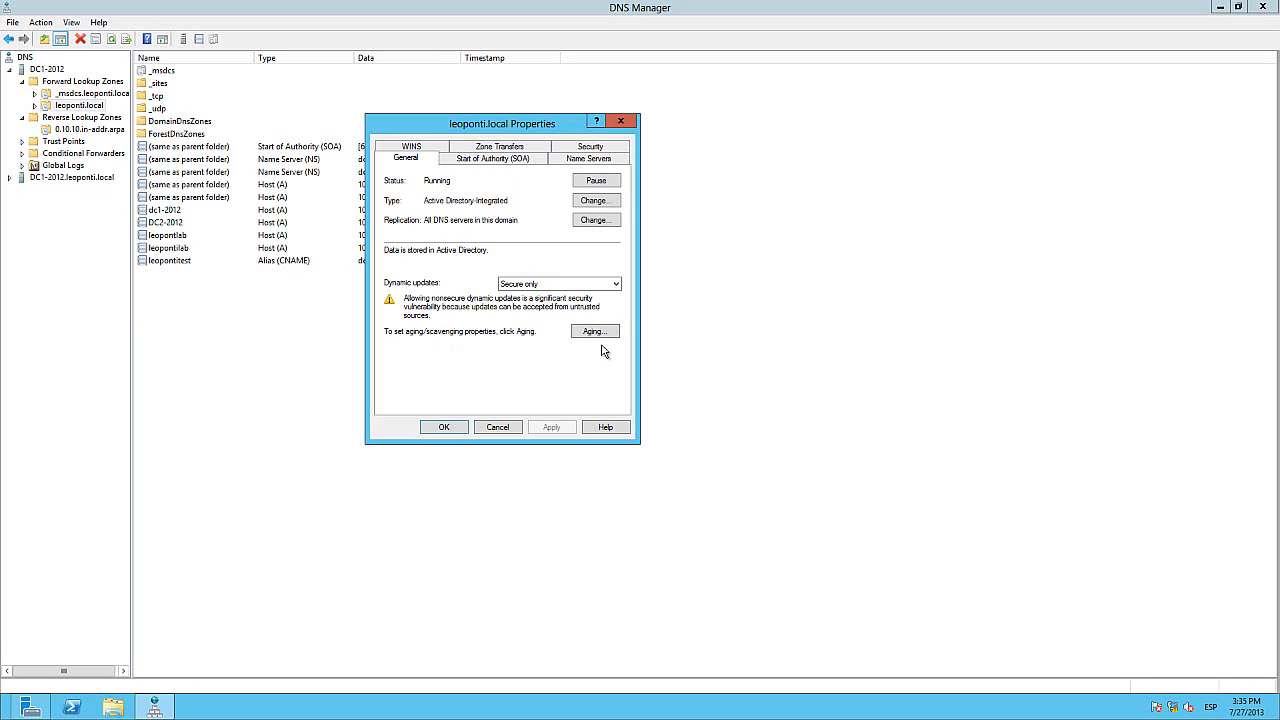
click(508, 428)
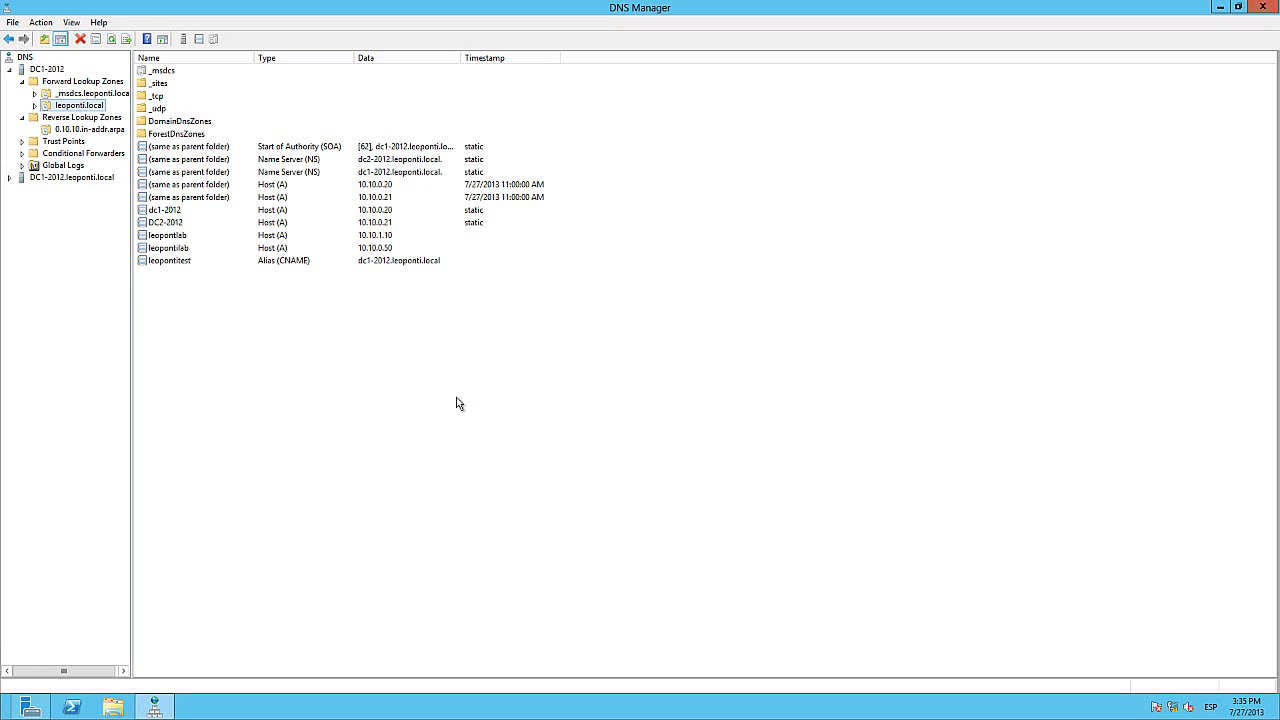
Highlight the same-as-parent host record for 10.10.0.20 to examine its timestamp, and clear the selection.
click(361, 187)
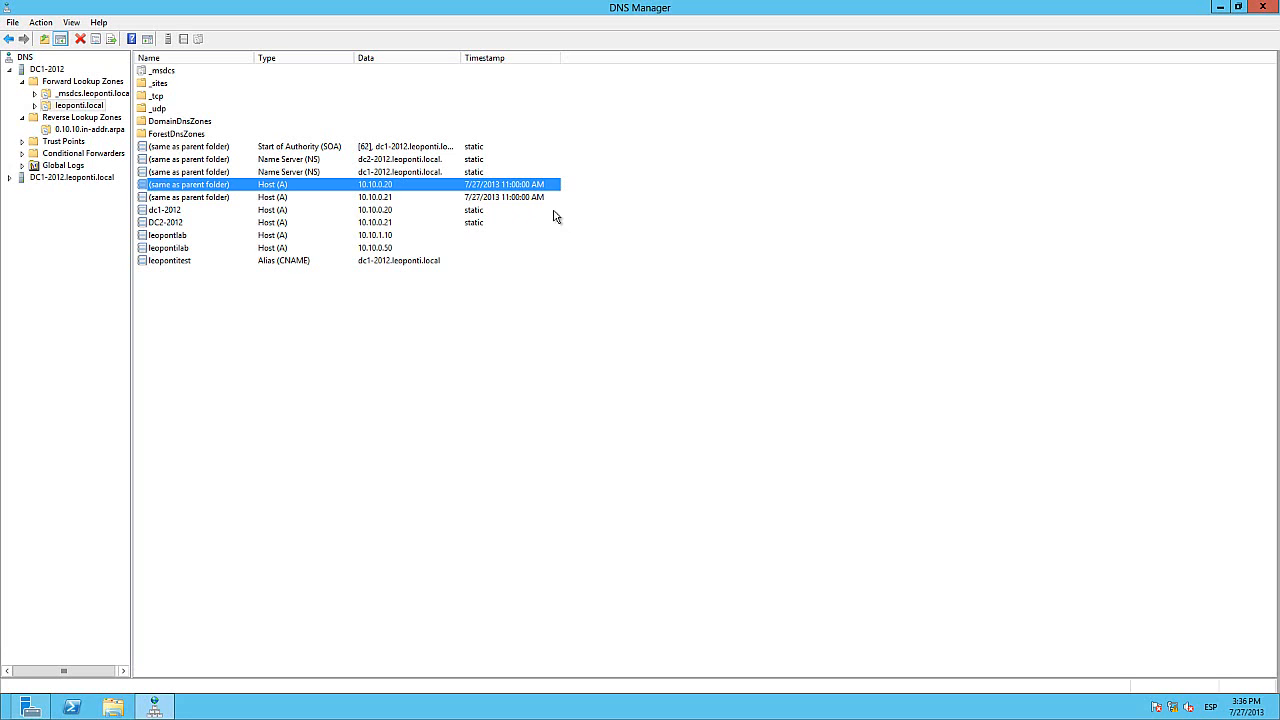
click(752, 306)
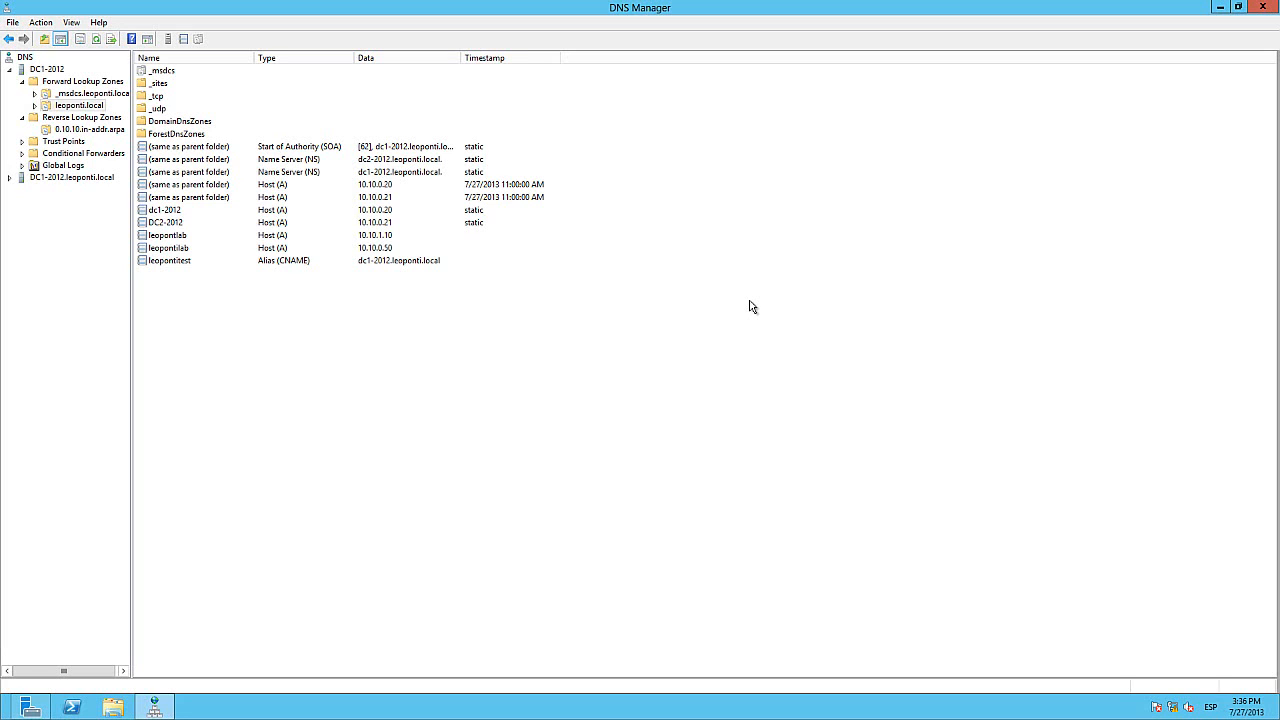
mouse_move(750, 3)
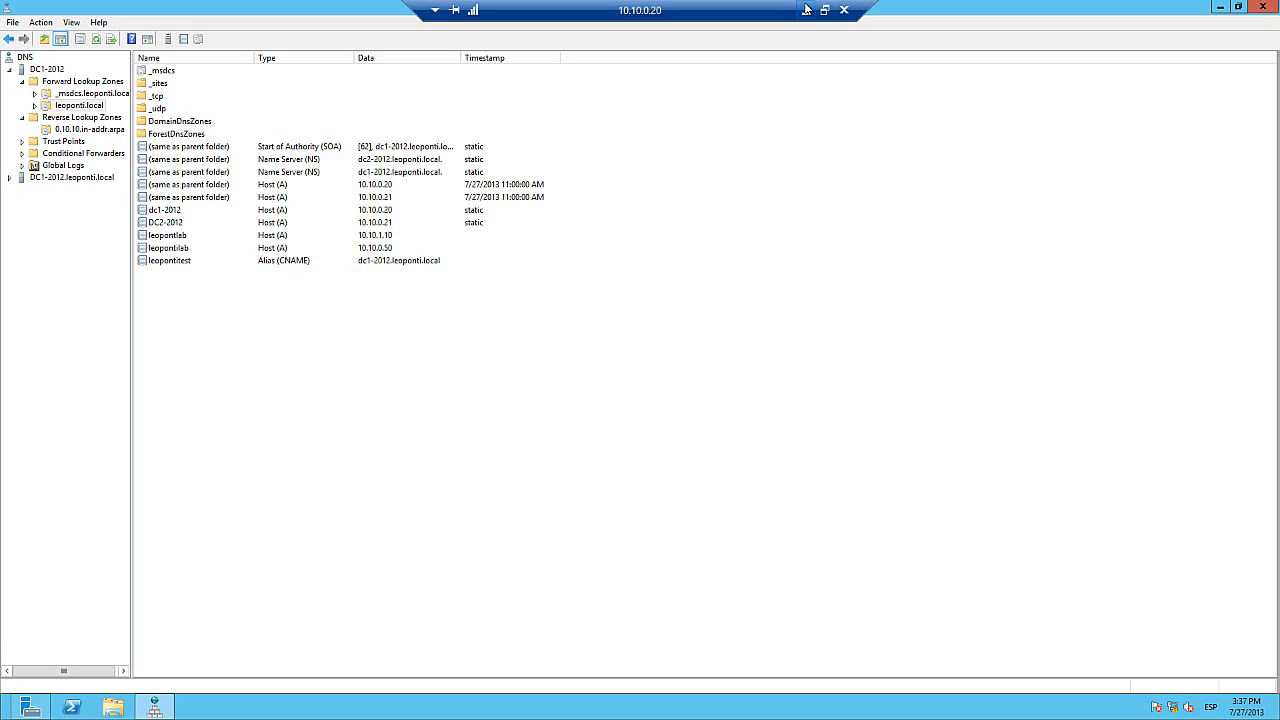
key(alt)
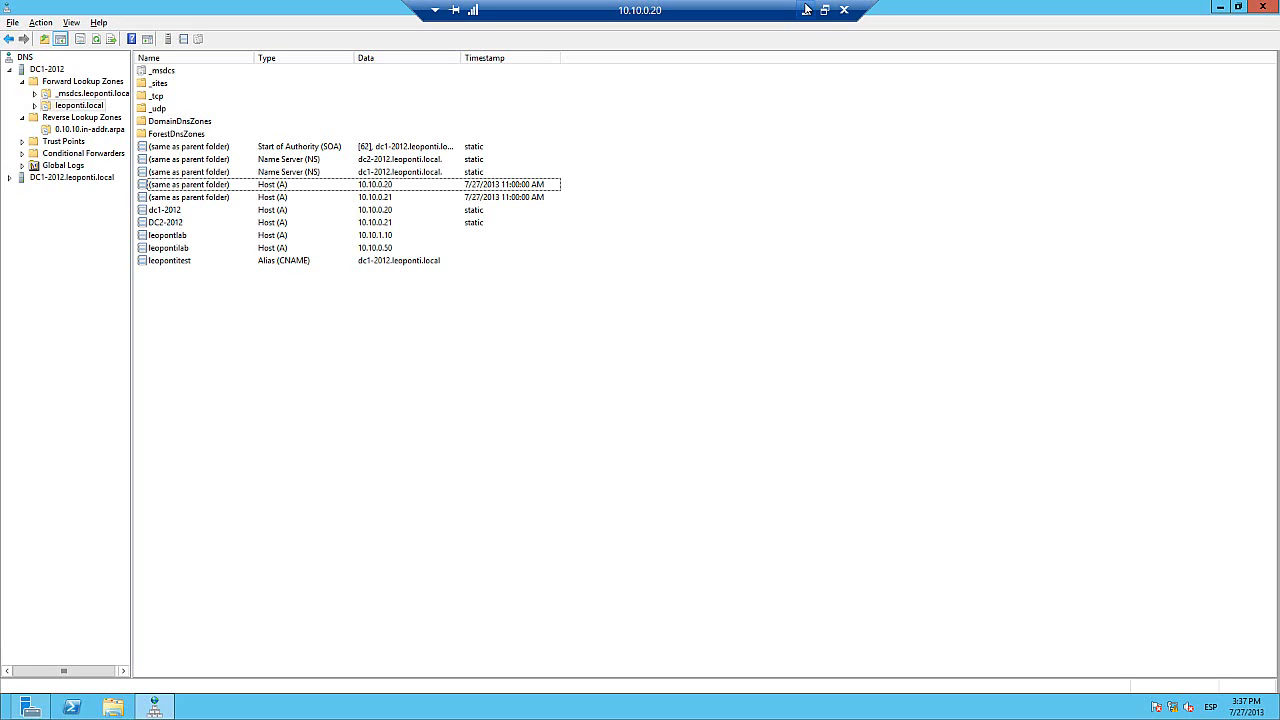